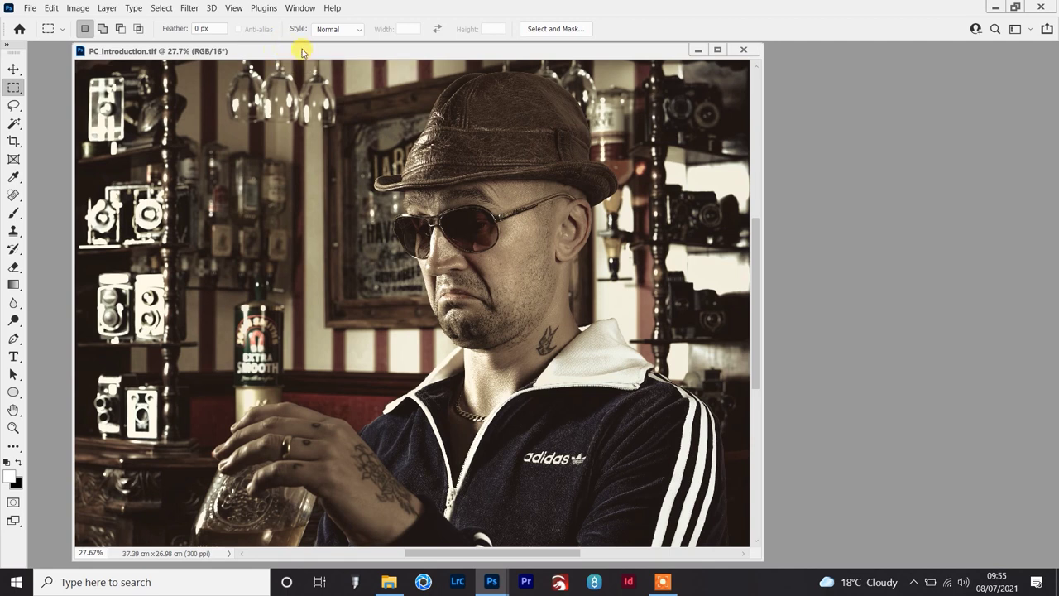
# Display the Layers and Channels panels beside the PC_Introduction.tif image, shortening Layers to make room for Channels.
pyautogui.moveTo(302, 51)
pyautogui.mouseDown()
pyautogui.moveTo(414, 48)
pyautogui.moveTo(324, 41)
pyautogui.moveTo(321, 57)
pyautogui.mouseUp()
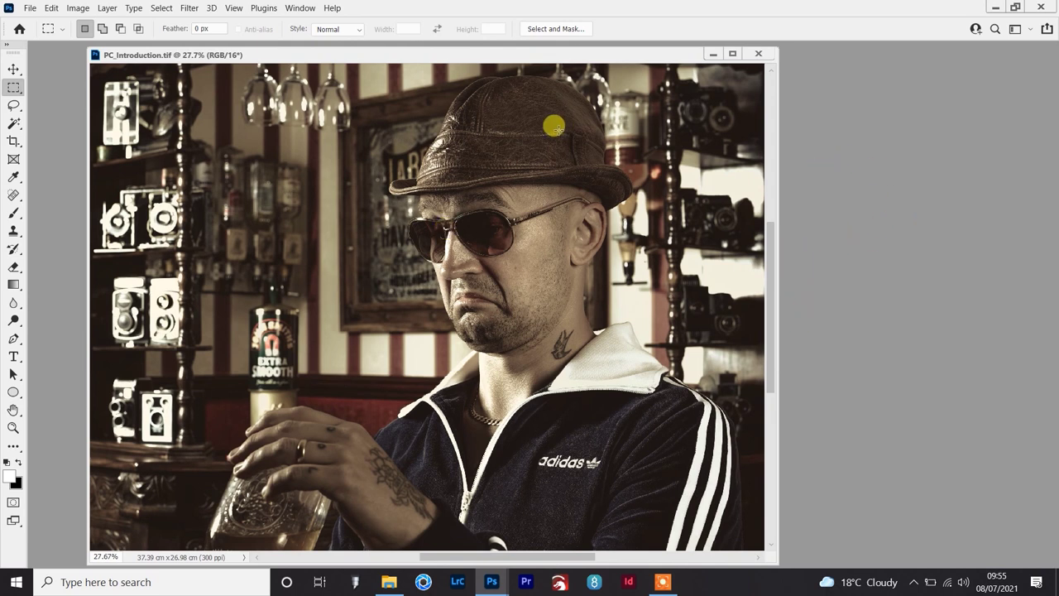
pyautogui.click(301, 8)
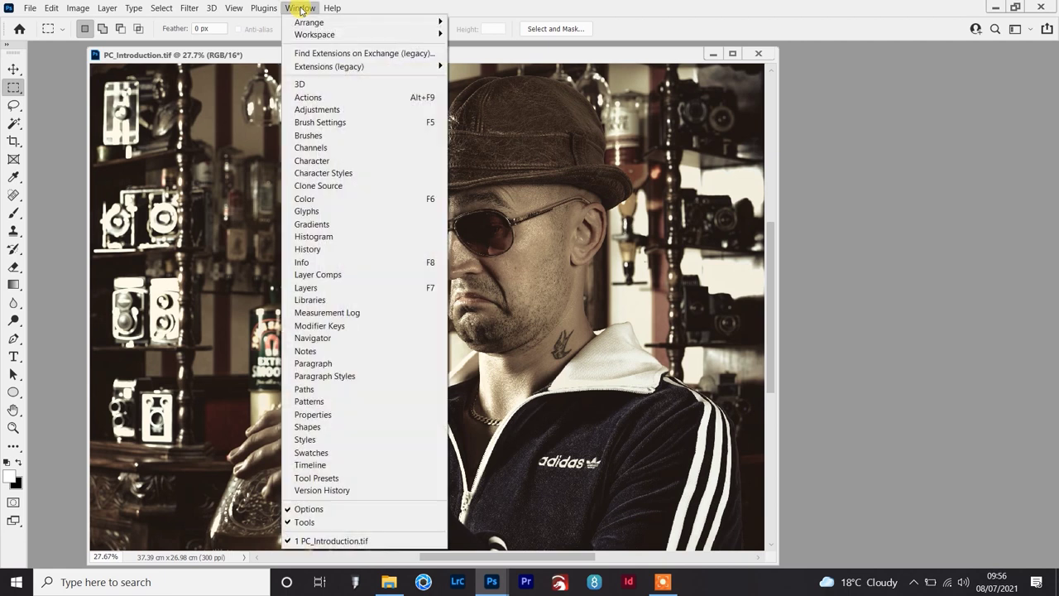
pyautogui.click(322, 288)
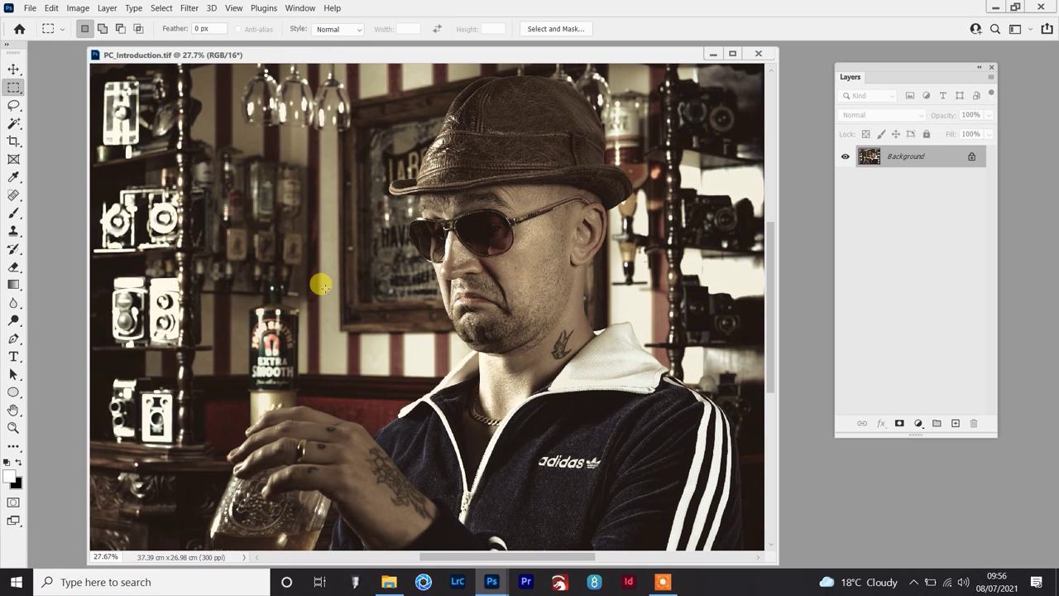
pyautogui.moveTo(918, 434); pyautogui.dragTo(918, 245)
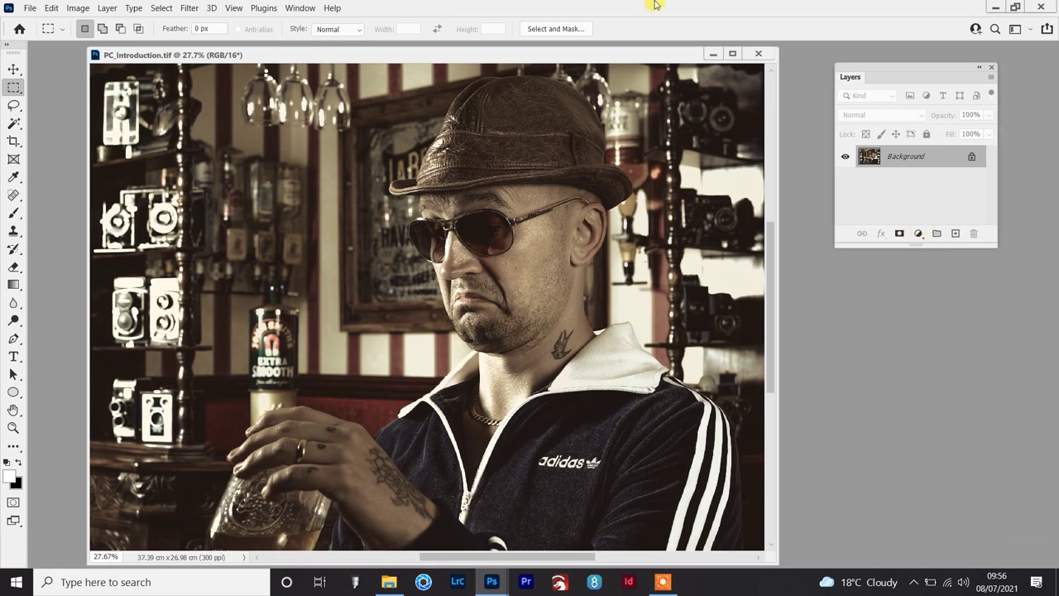
pyautogui.click(299, 8)
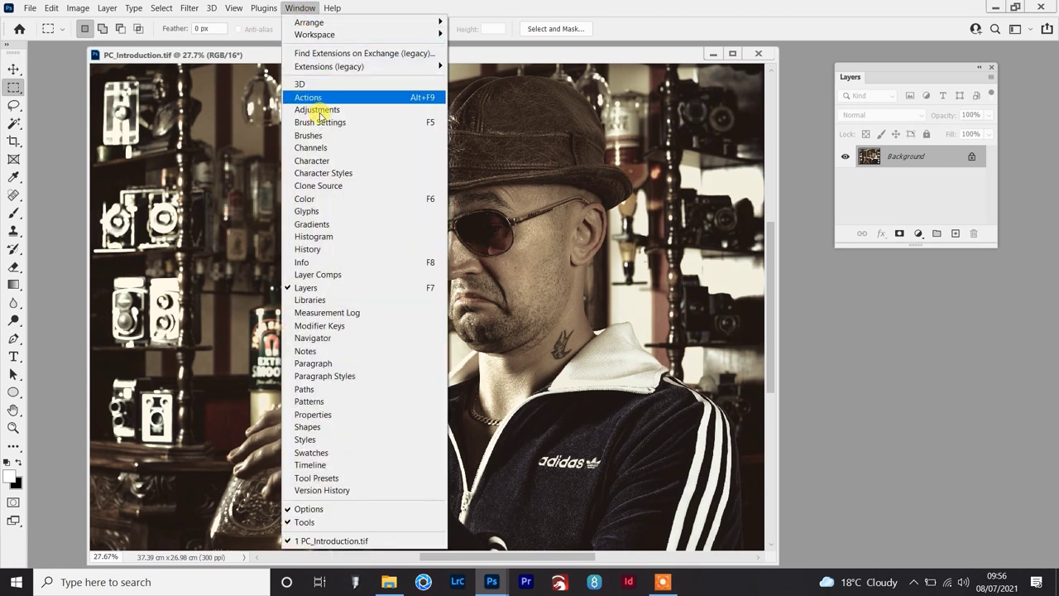
pyautogui.click(315, 148)
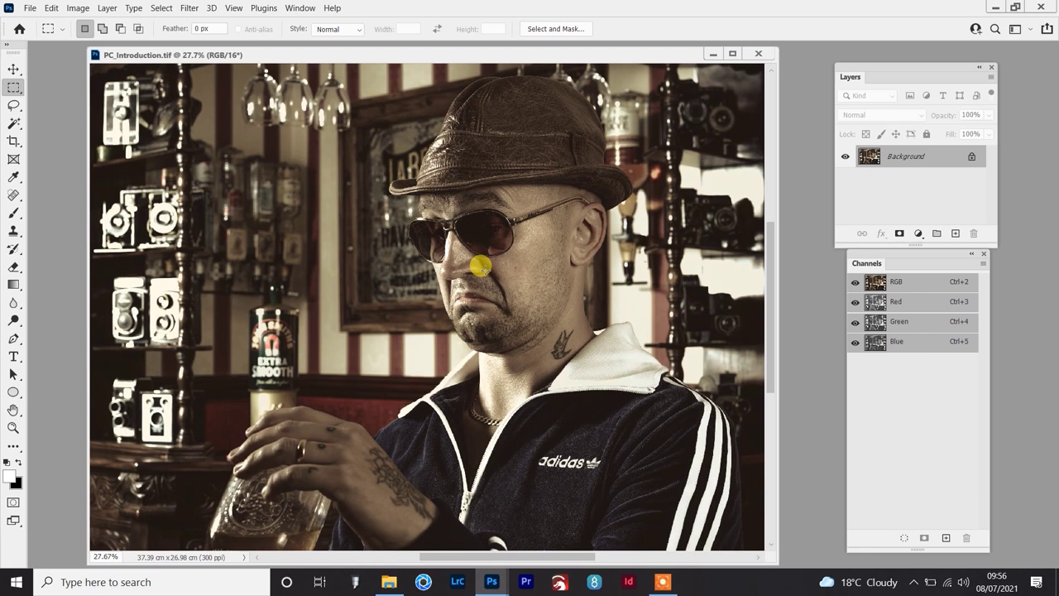
pyautogui.hotkey('ctrl', '-')
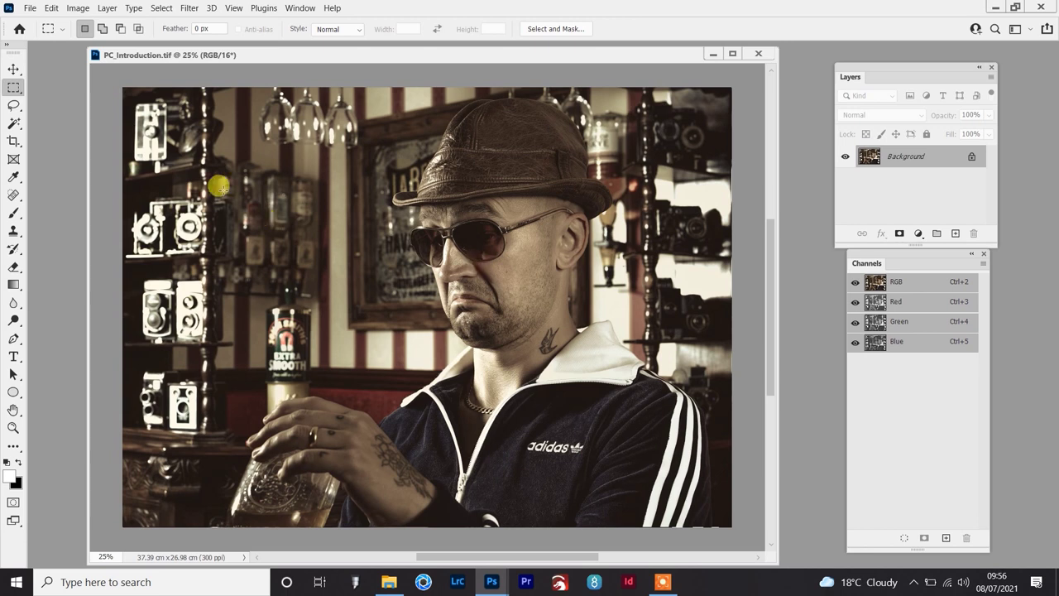
pyautogui.click(77, 8)
pyautogui.moveTo(154, 40)
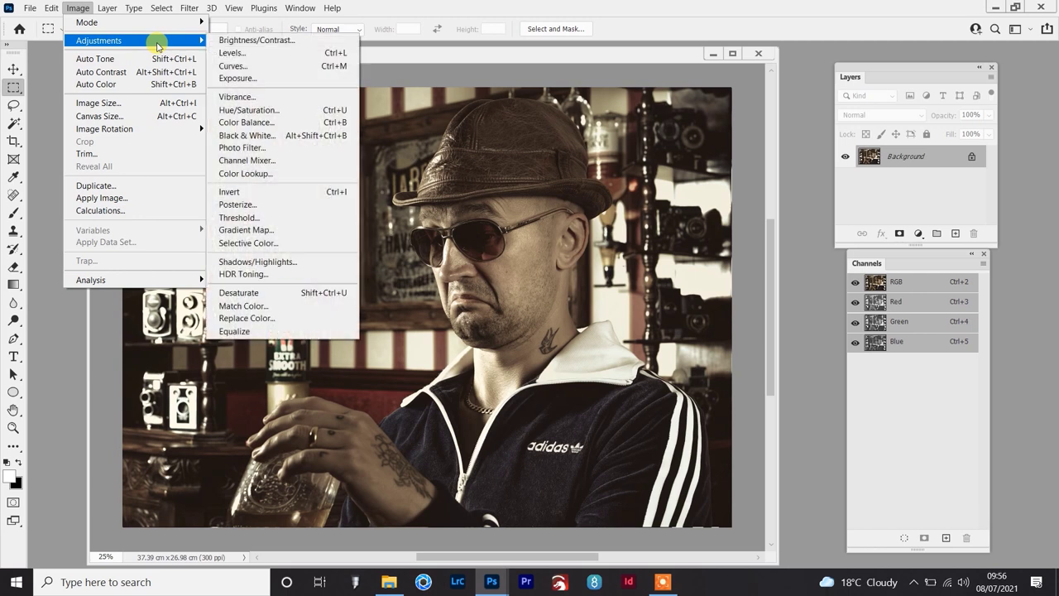
pyautogui.click(329, 294)
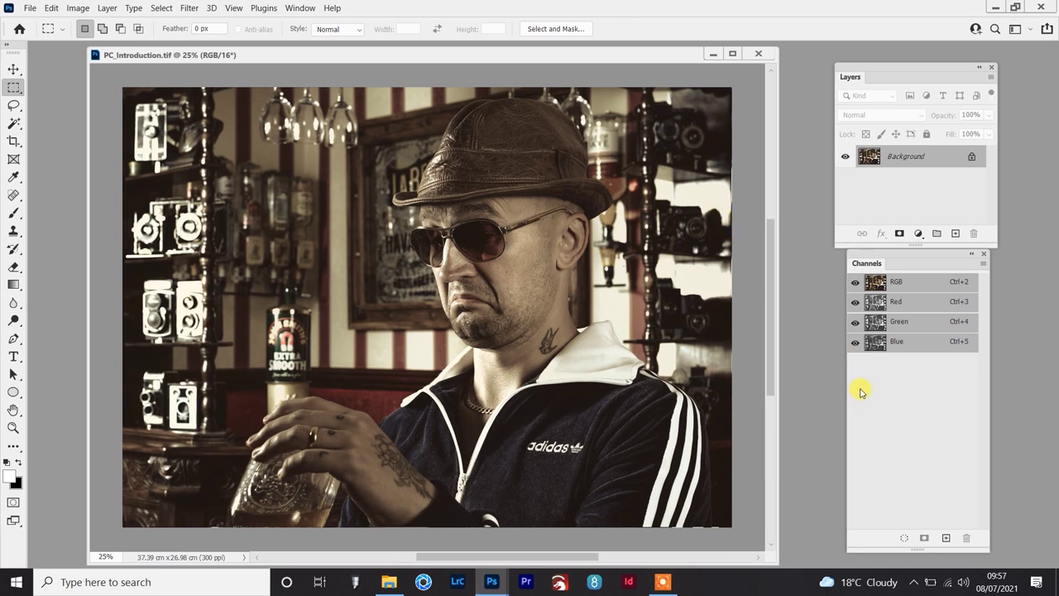
# Inspect the Red, Green and Blue channels one at a time, and make Green the active channel.
pyautogui.click(910, 307)
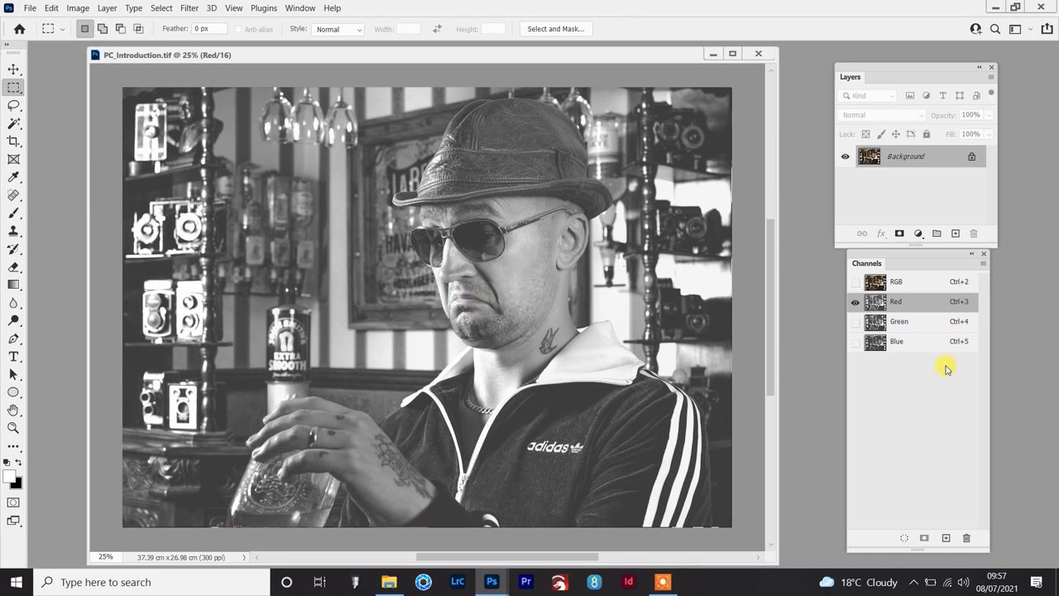
pyautogui.click(920, 321)
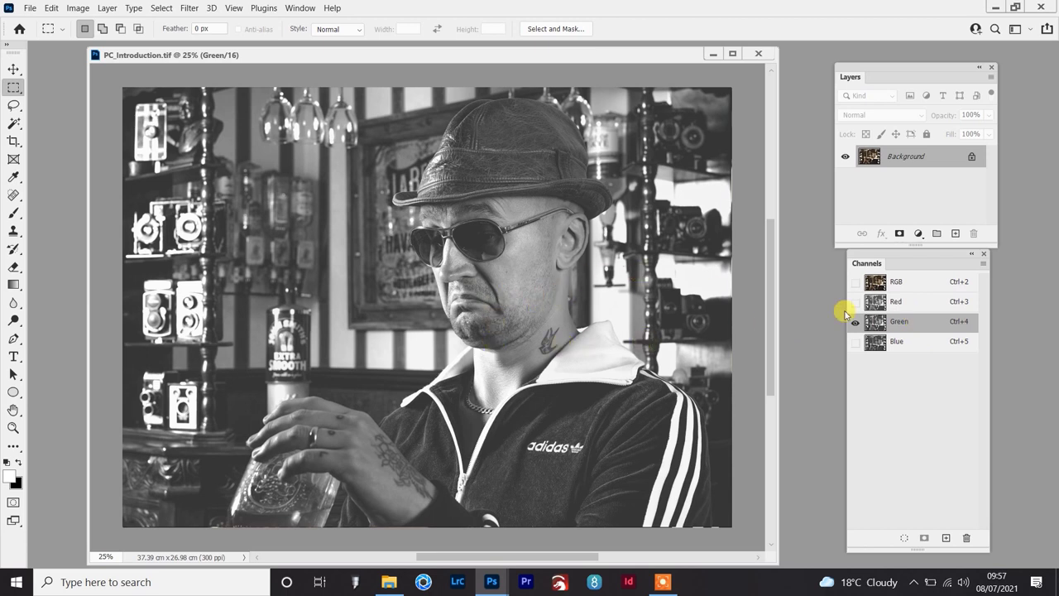
pyautogui.click(904, 342)
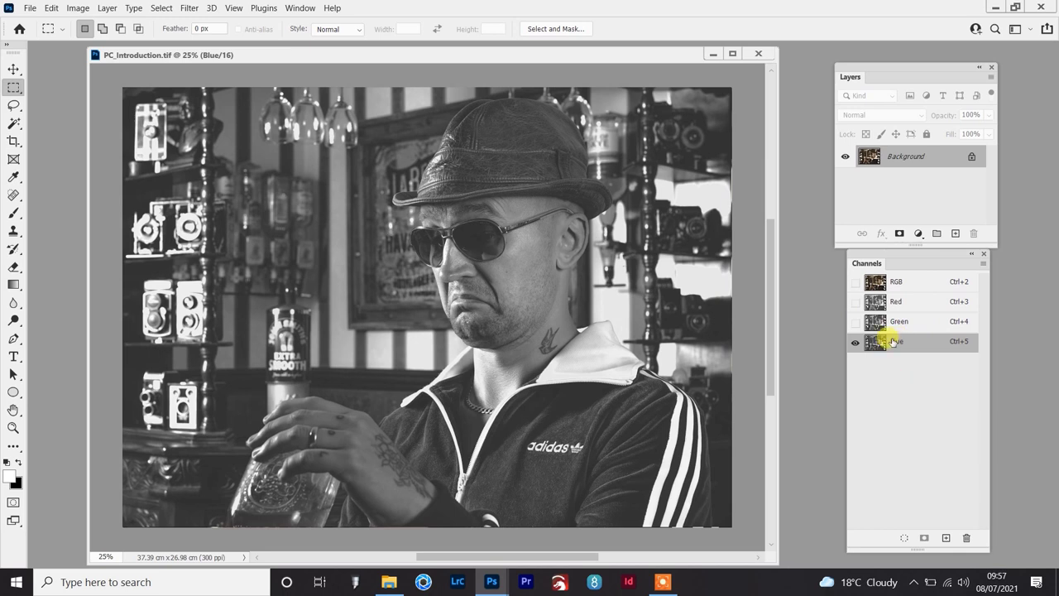
pyautogui.click(904, 323)
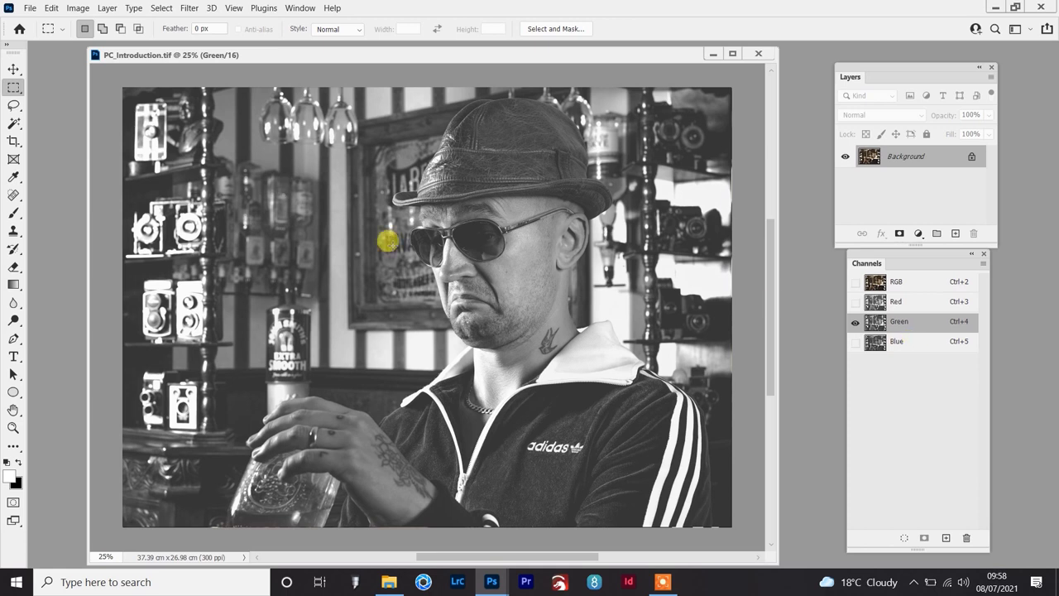
# Start a Calculations blend of the Green channel with itself, preview Multiply, and set the blending mode to Overlay.
pyautogui.click(76, 8)
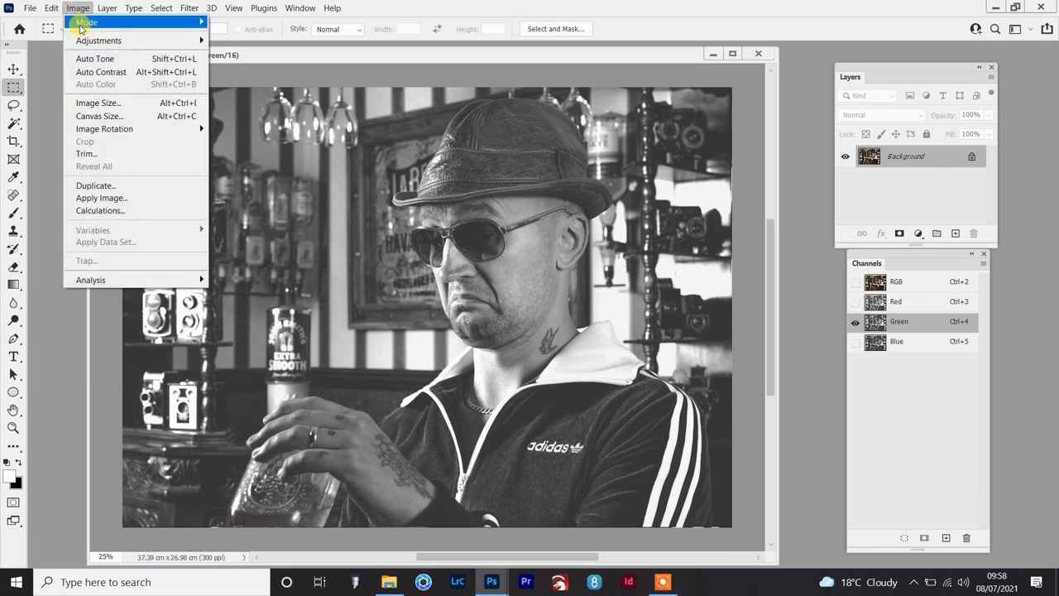
pyautogui.click(112, 212)
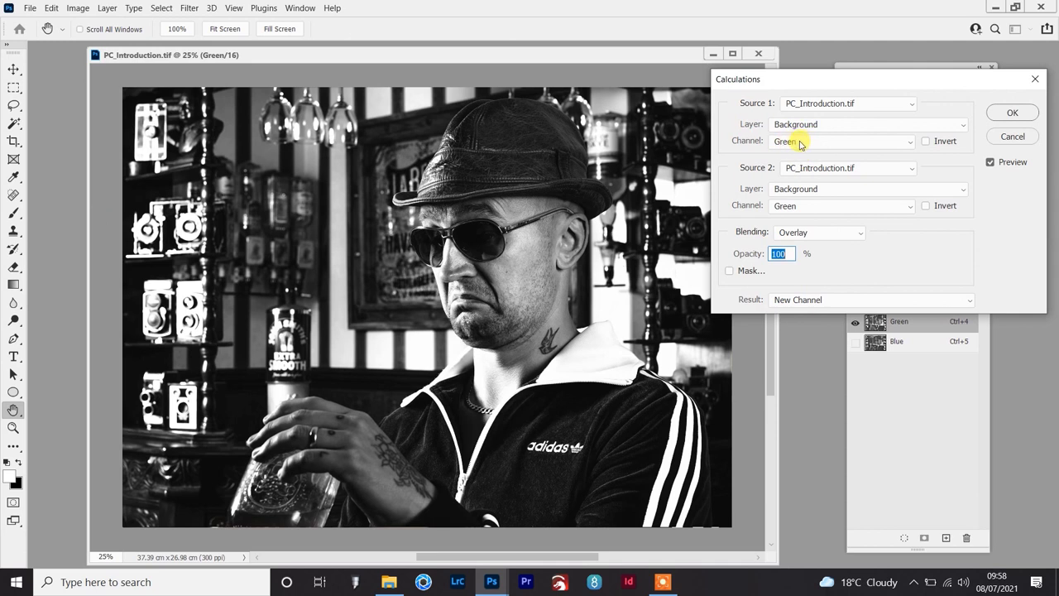
pyautogui.click(807, 236)
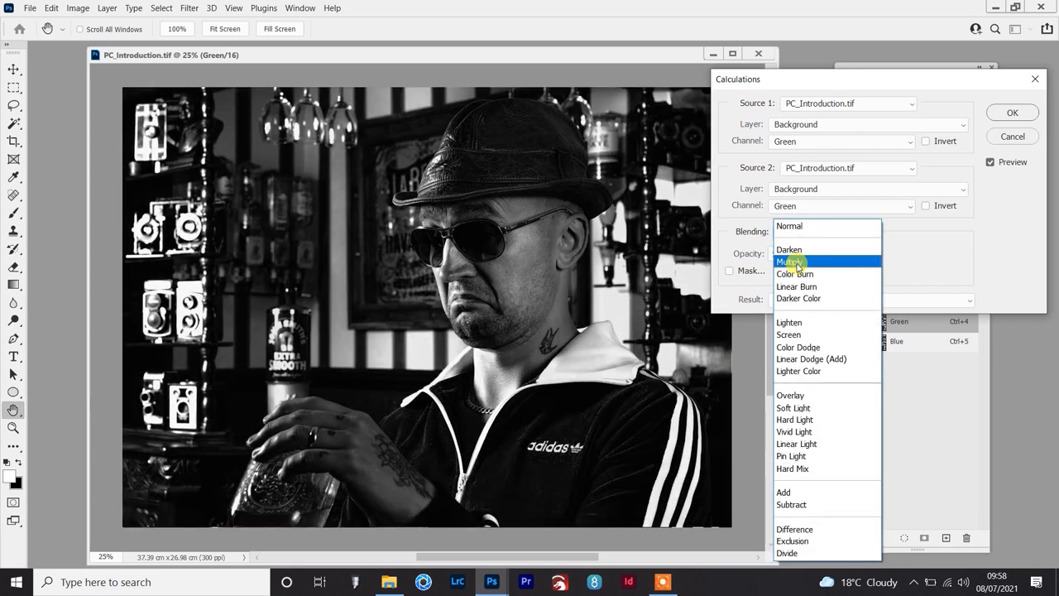
pyautogui.click(789, 261)
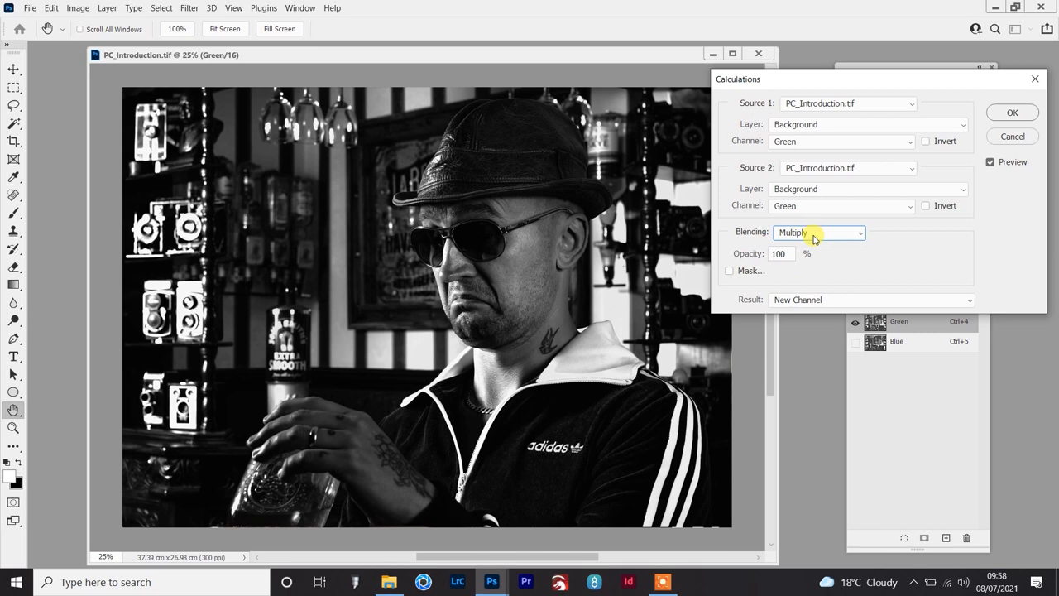
pyautogui.click(815, 235)
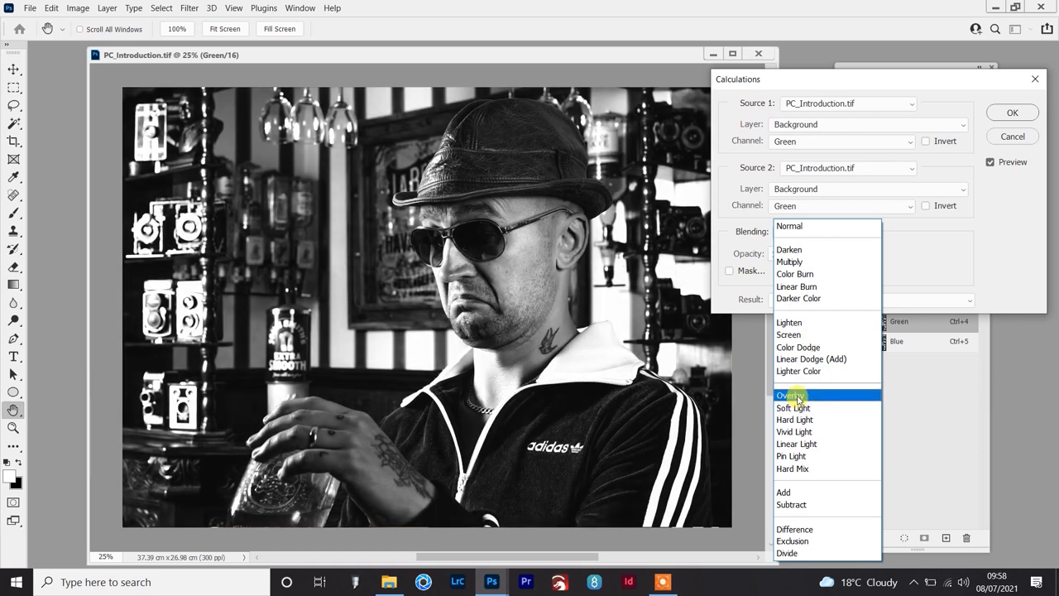
pyautogui.click(794, 396)
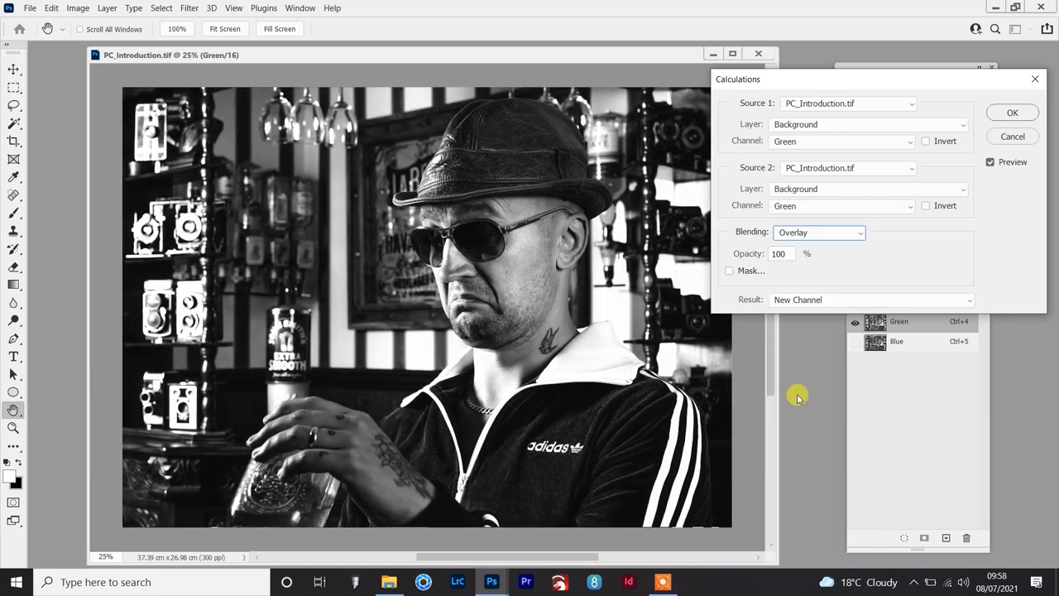
# Set the calculation's opacity to 80% and output the result as a new document.
pyautogui.keyDown('ctrl'); pyautogui.click(456, 266); pyautogui.keyUp('ctrl')
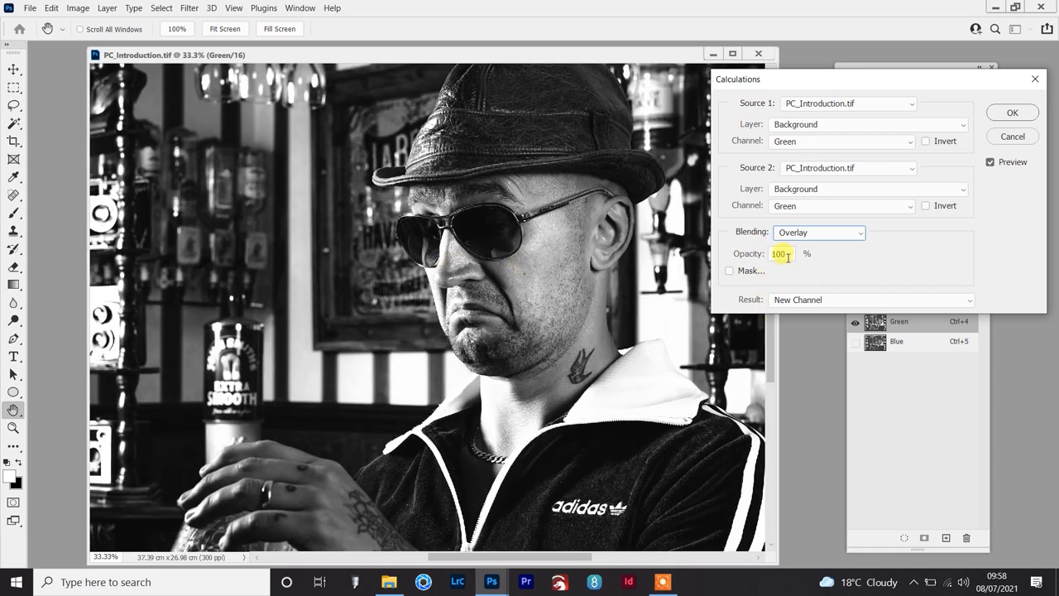
pyautogui.doubleClick(782, 254)
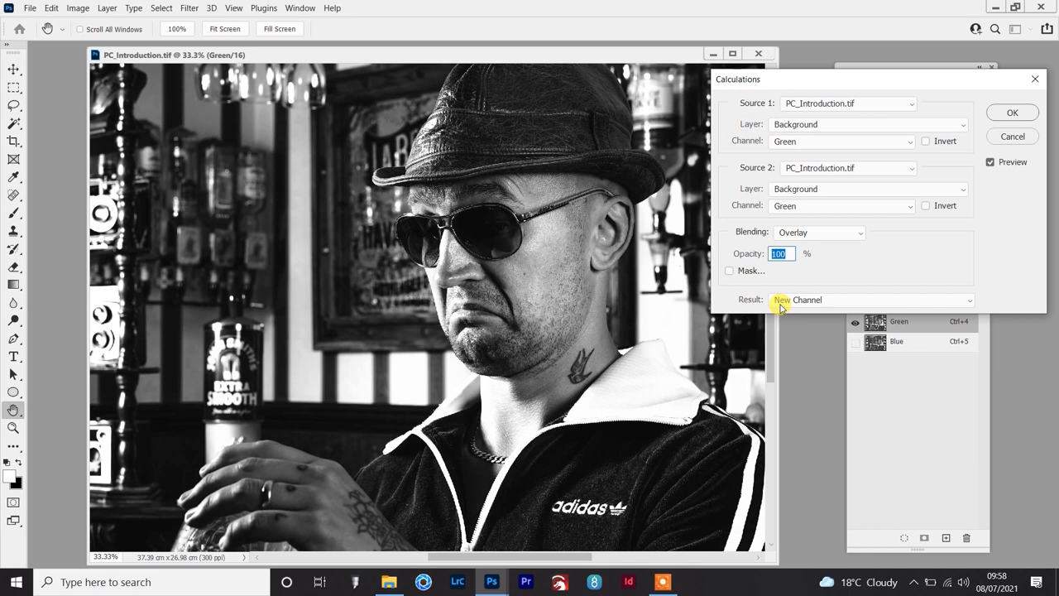
pyautogui.hotkey('shift', 'Down')
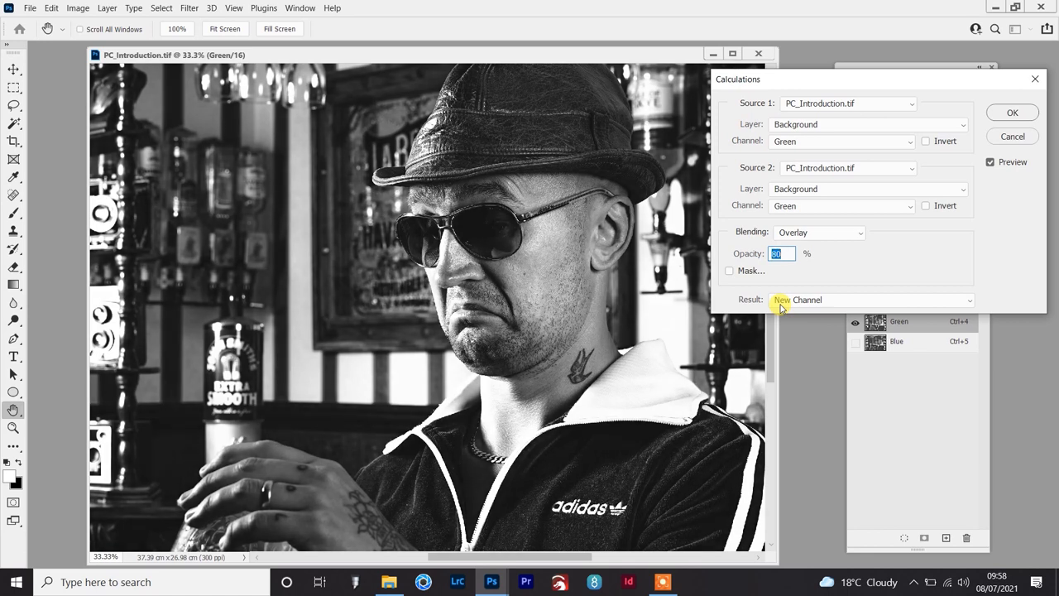
pyautogui.scroll(-1, 781, 308)
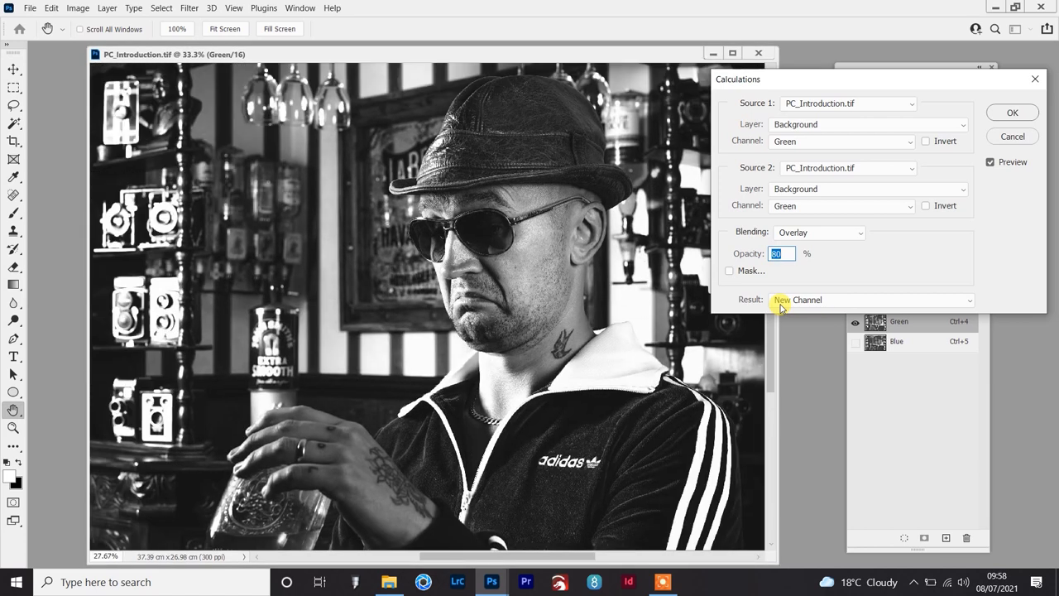
pyautogui.click(841, 301)
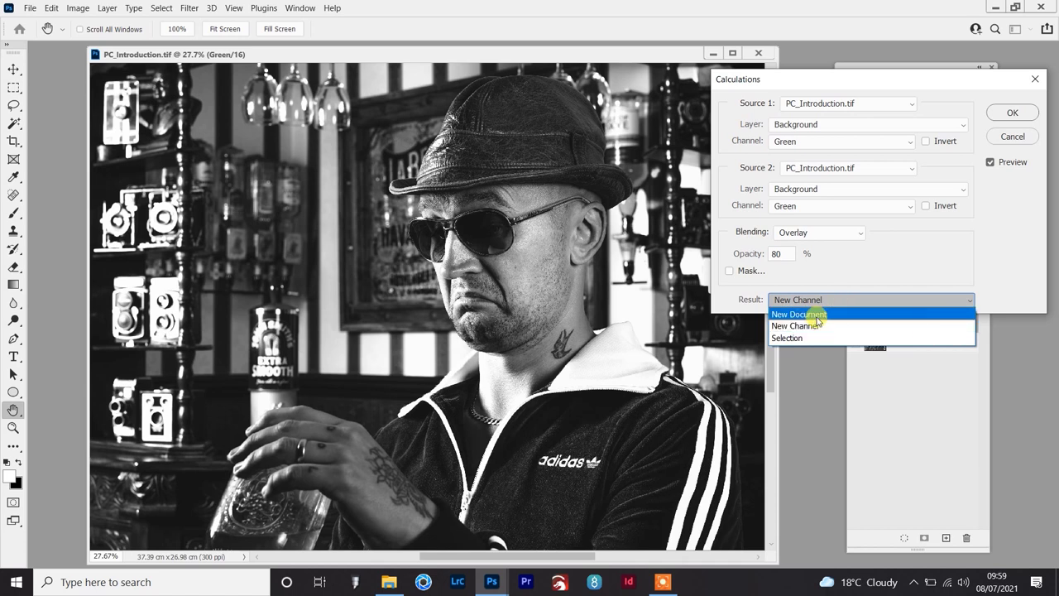
pyautogui.click(816, 315)
pyautogui.click(1013, 112)
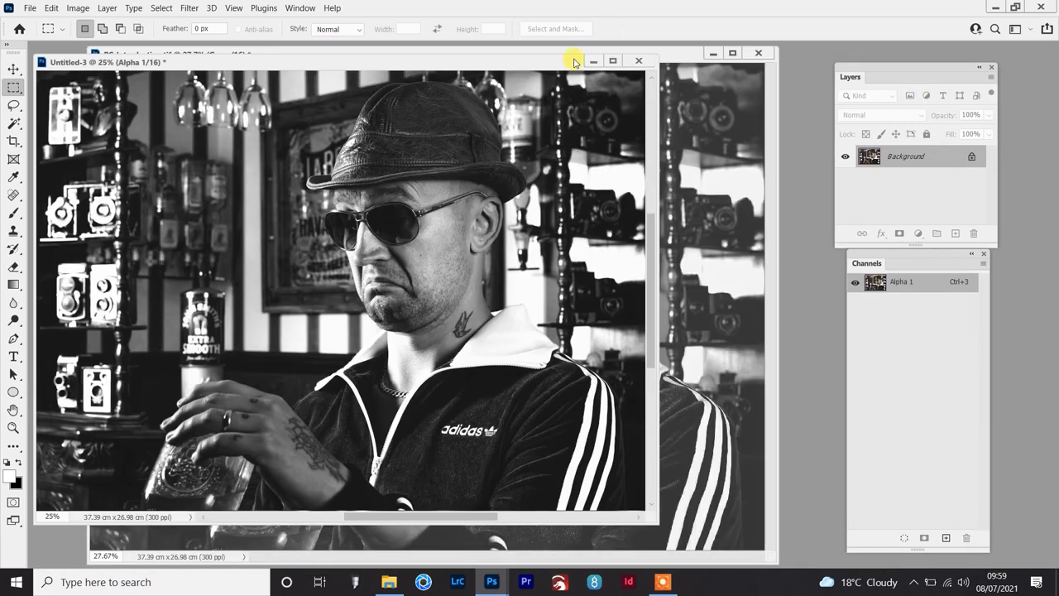
# Convert the new calculated document from Multichannel to Grayscale mode.
pyautogui.click(79, 8)
pyautogui.moveTo(83, 23)
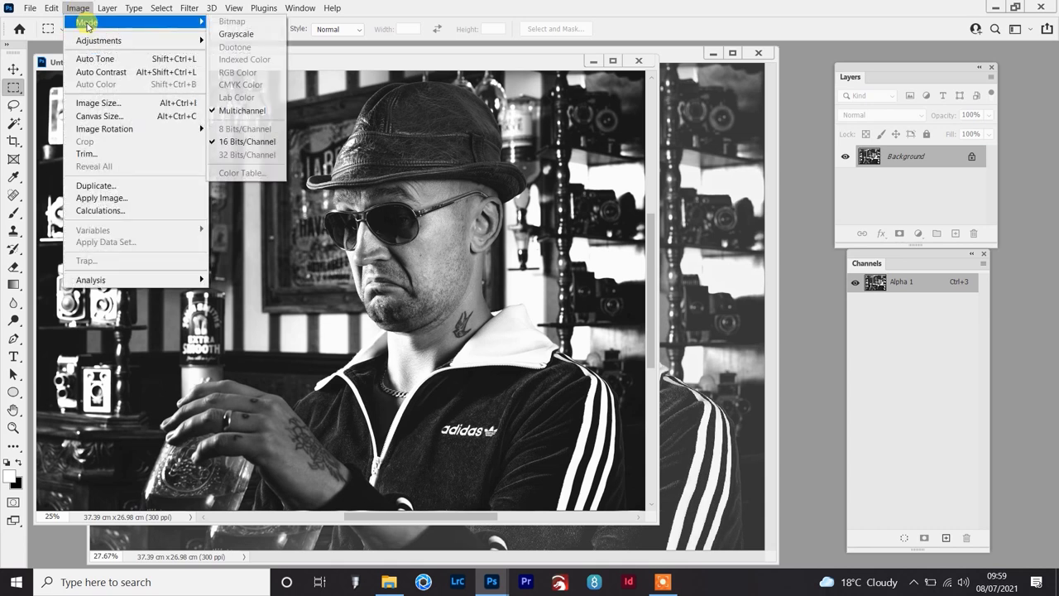
pyautogui.click(246, 34)
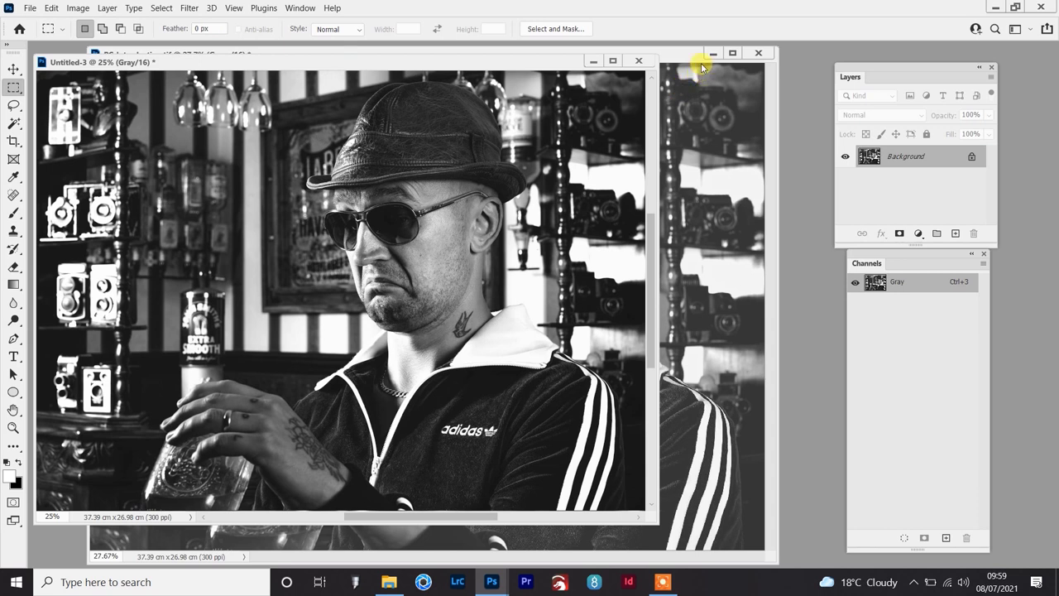
# Return to PC_Introduction.tif, reactivate its composite RGB channel, and desaturate the image.
pyautogui.click(666, 58)
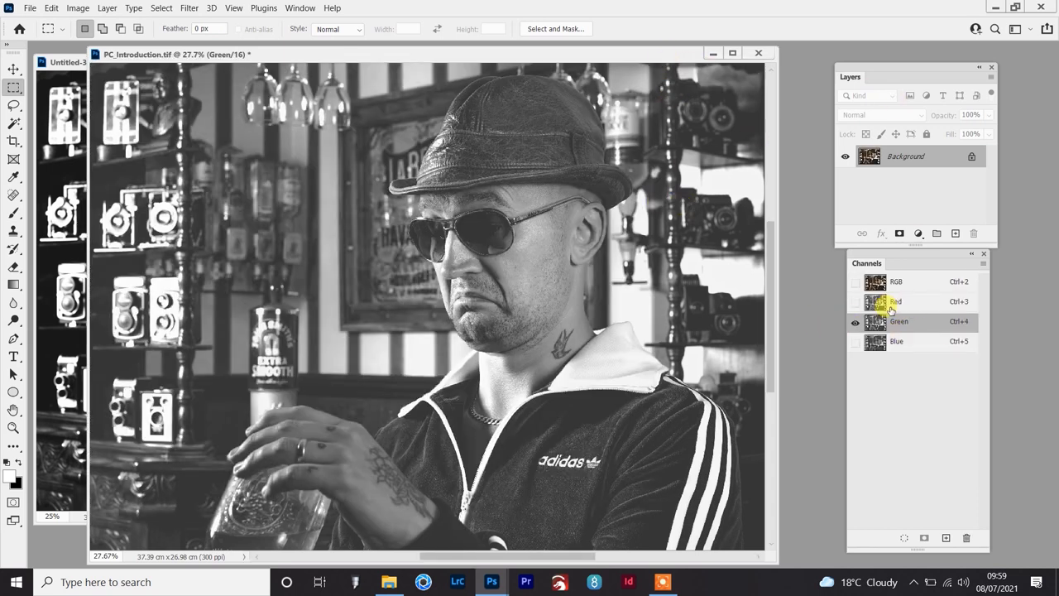
pyautogui.click(890, 281)
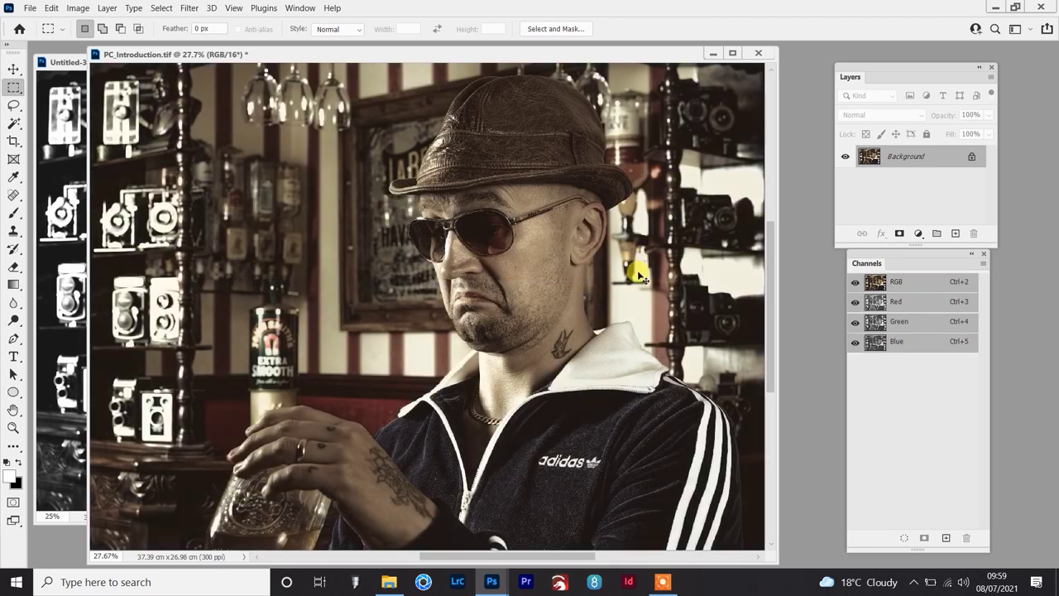
pyautogui.click(85, 13)
pyautogui.moveTo(184, 39)
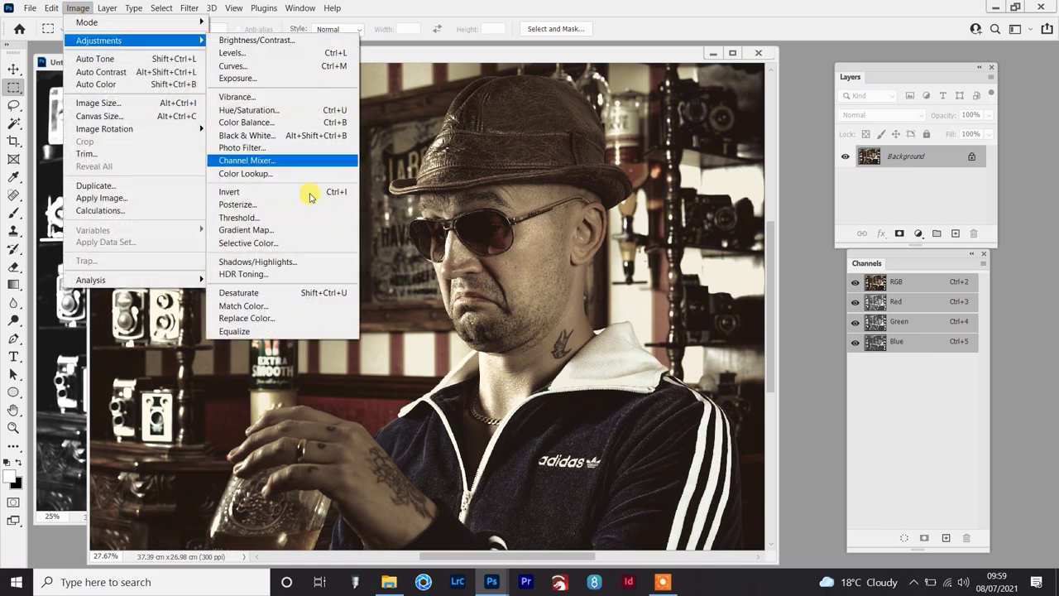
pyautogui.click(263, 293)
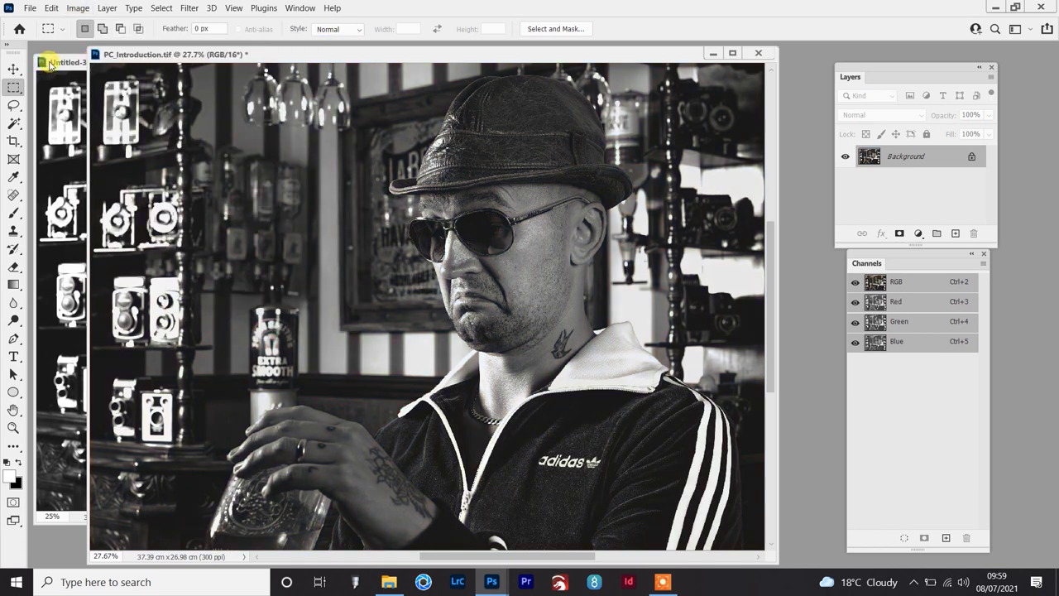
# Tile Untitled-3 and PC_Introduction.tif horizontally and compare the two black-and-white conversions around the hat and sunglasses.
pyautogui.click(47, 65)
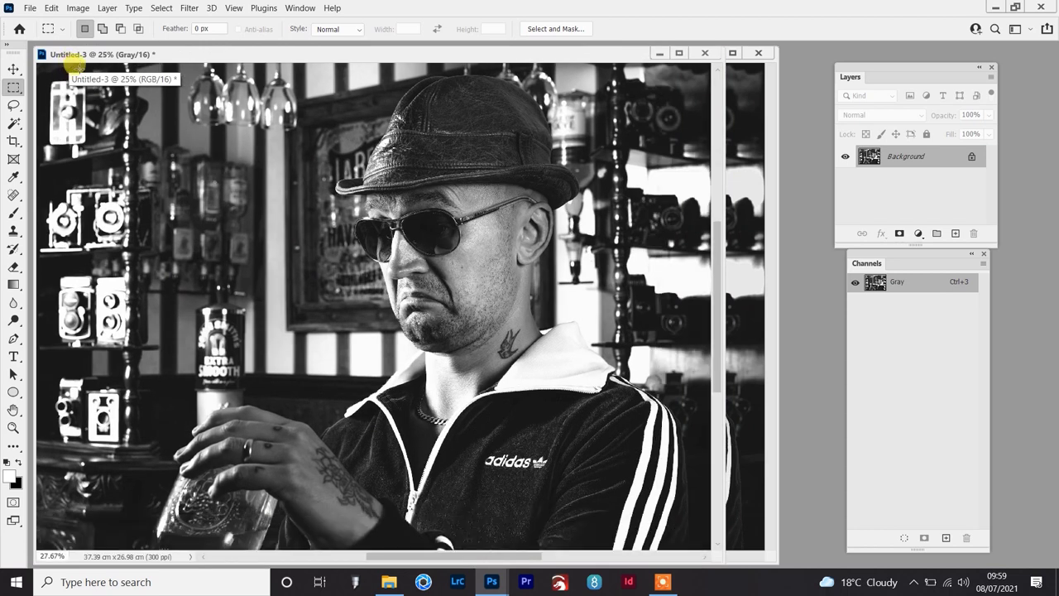
pyautogui.click(300, 8)
pyautogui.moveTo(333, 26)
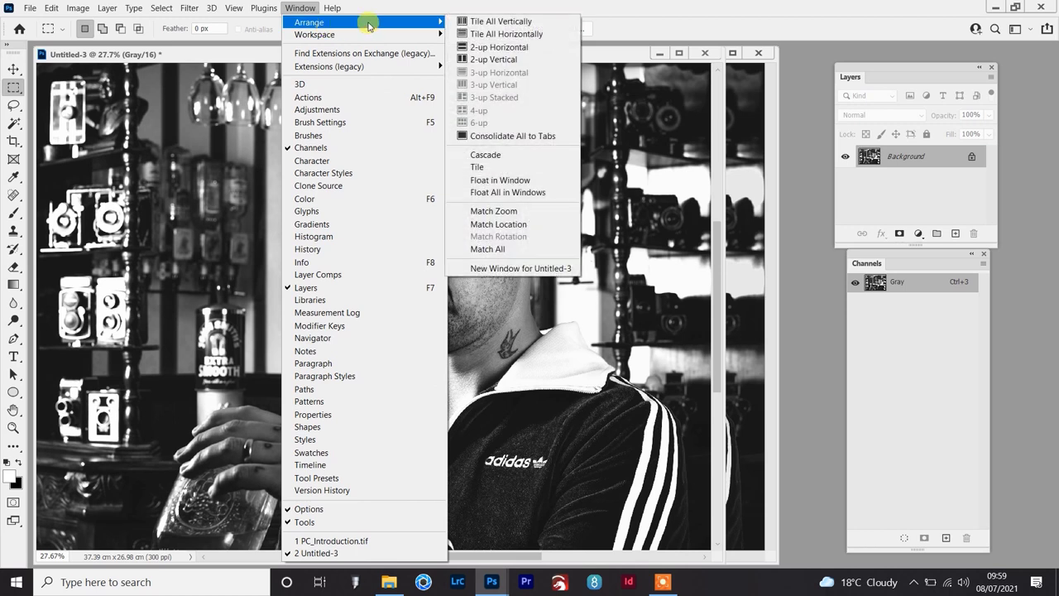
pyautogui.click(508, 35)
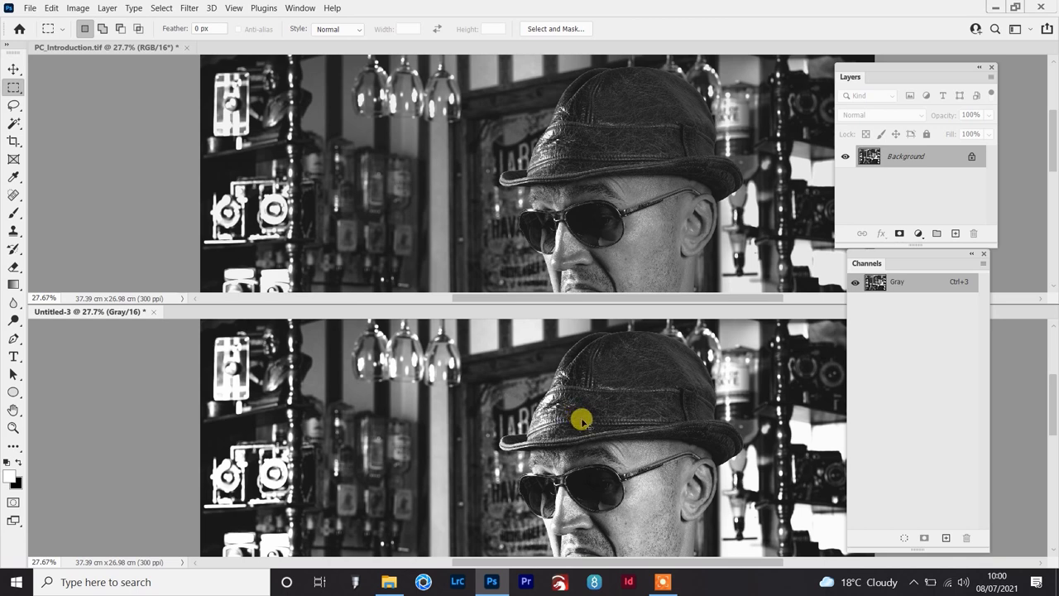
pyautogui.scroll(1, 588, 451)
pyautogui.scroll(2, 588, 451)
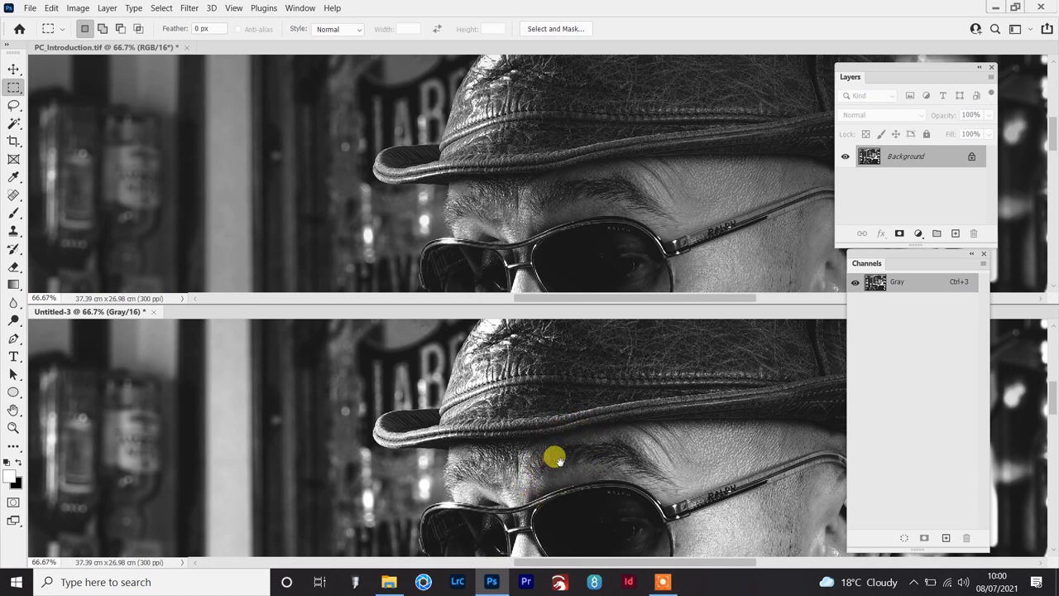
# Compare the face area in the two tiled black-and-white conversions and close PC_Introduction.tif.
pyautogui.moveTo(551, 471); pyautogui.dragTo(533, 383)
pyautogui.moveTo(571, 503); pyautogui.dragTo(551, 442)
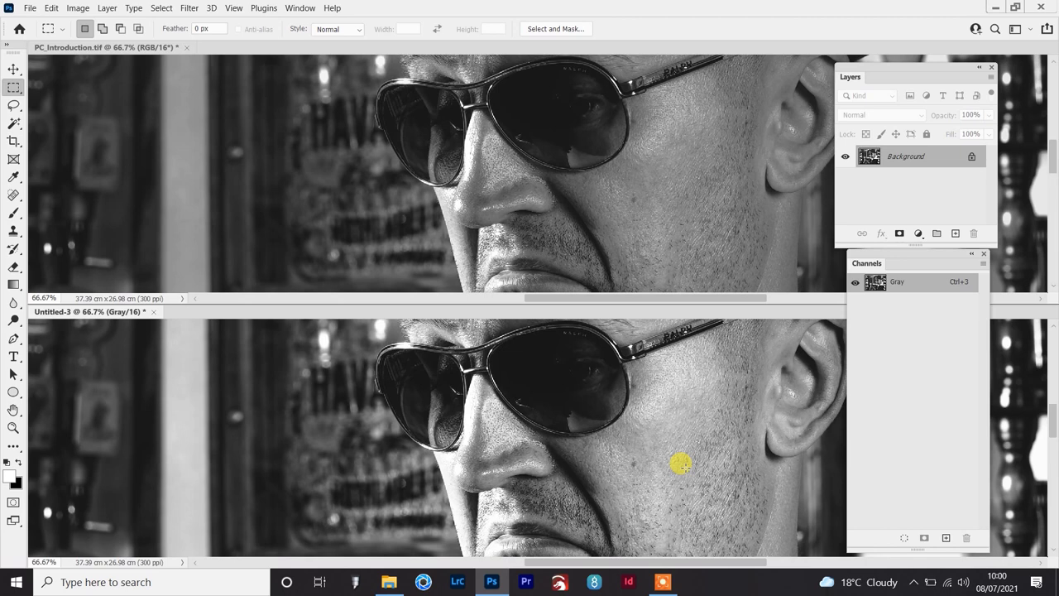
pyautogui.moveTo(755, 47); pyautogui.dragTo(462, 111)
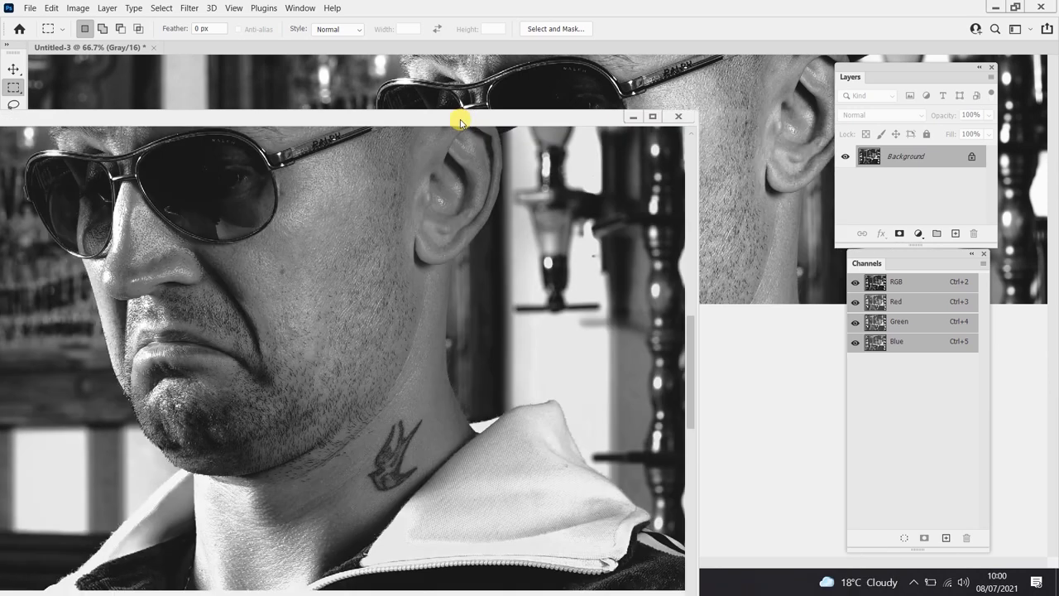
pyautogui.click(679, 117)
pyautogui.click(552, 226)
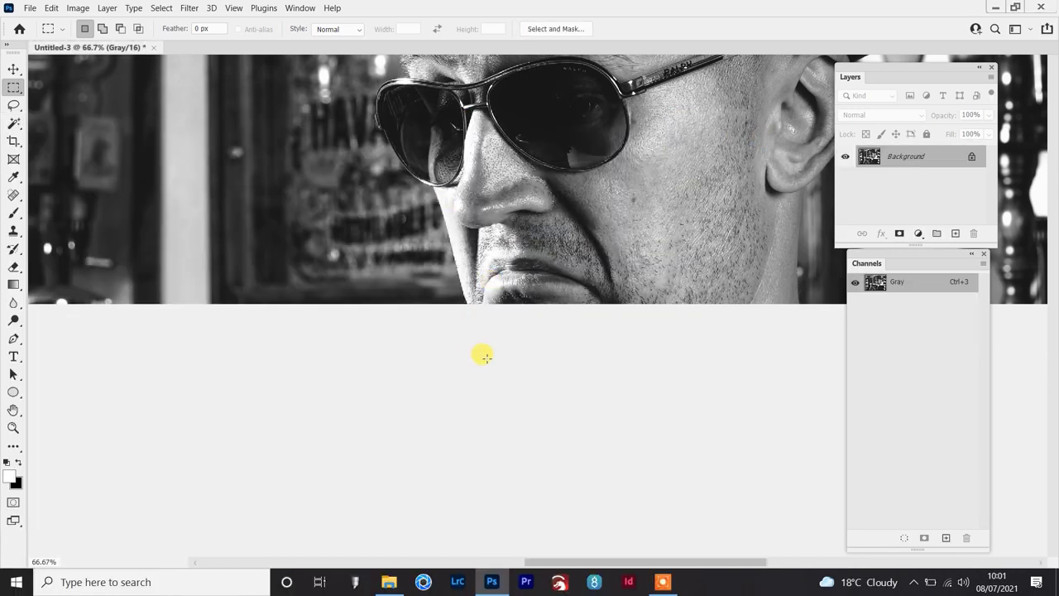
# Fit the whole Untitled-3 image in view and float it in its own window.
pyautogui.hotkey('ctrl', '0')
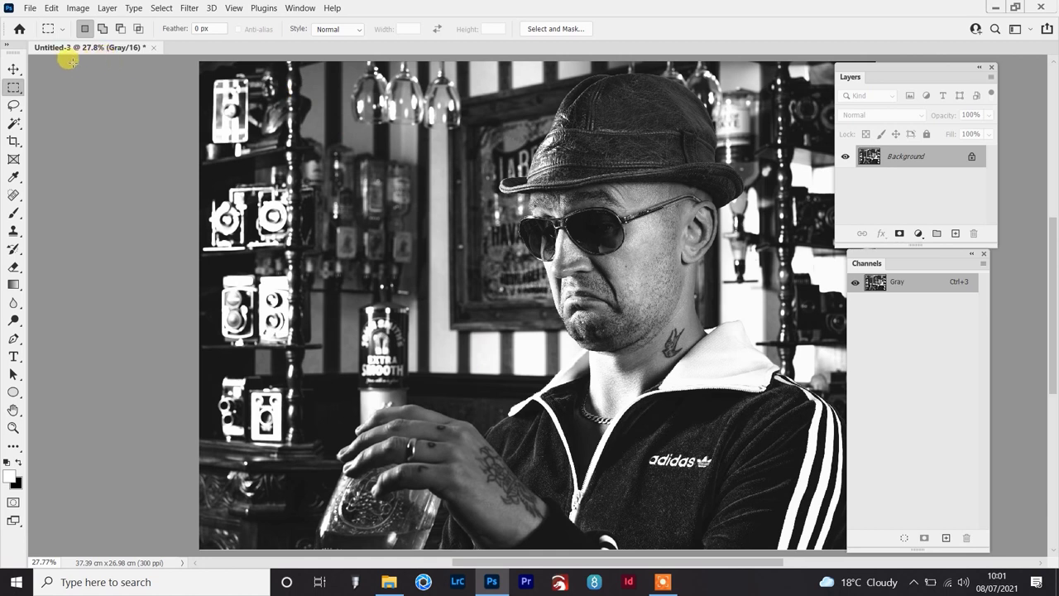
pyautogui.moveTo(82, 46); pyautogui.dragTo(97, 92)
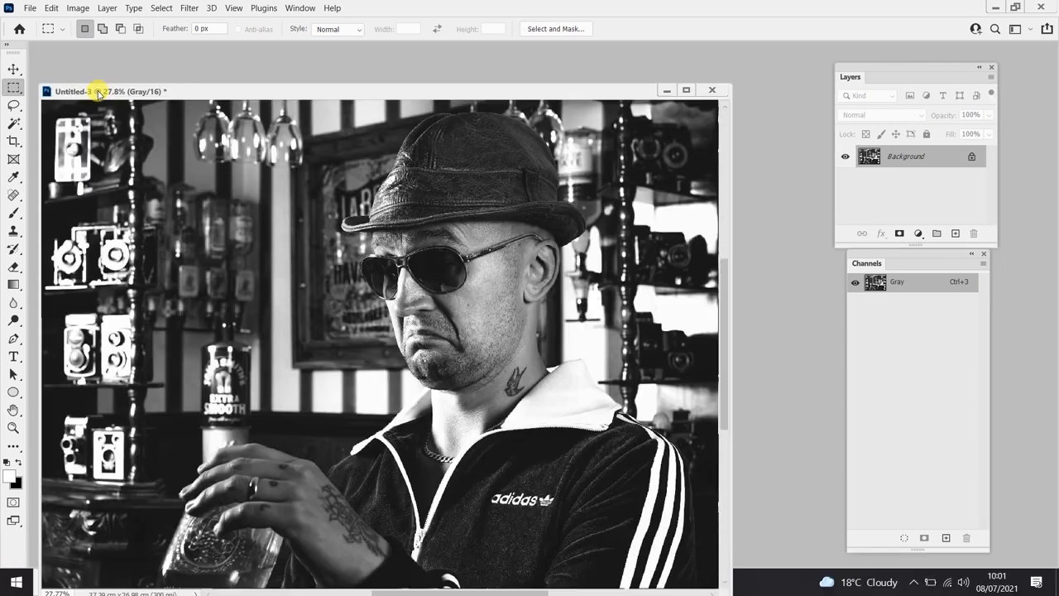
pyautogui.moveTo(362, 94); pyautogui.dragTo(364, 59)
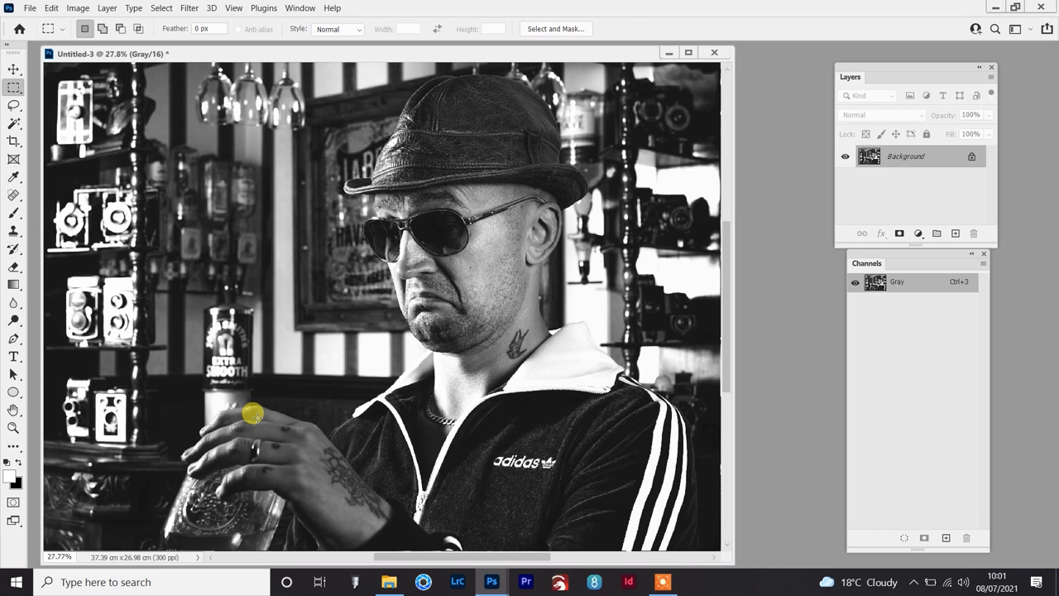
# Duplicate the Background layer in Untitled-3 and set the copy's blend mode to Screen.
pyautogui.rightClick(939, 157)
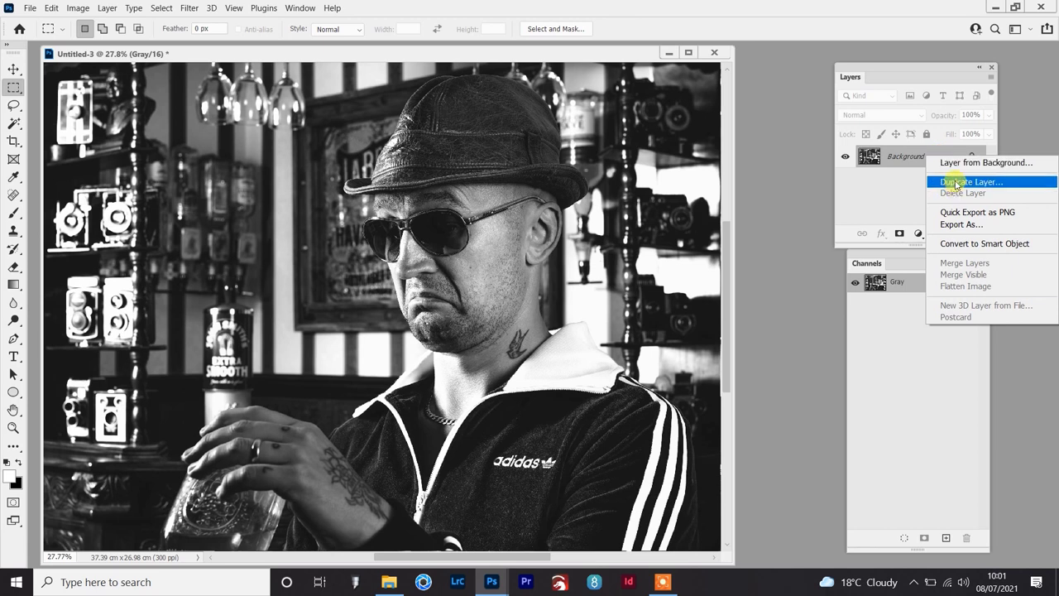
pyautogui.click(957, 182)
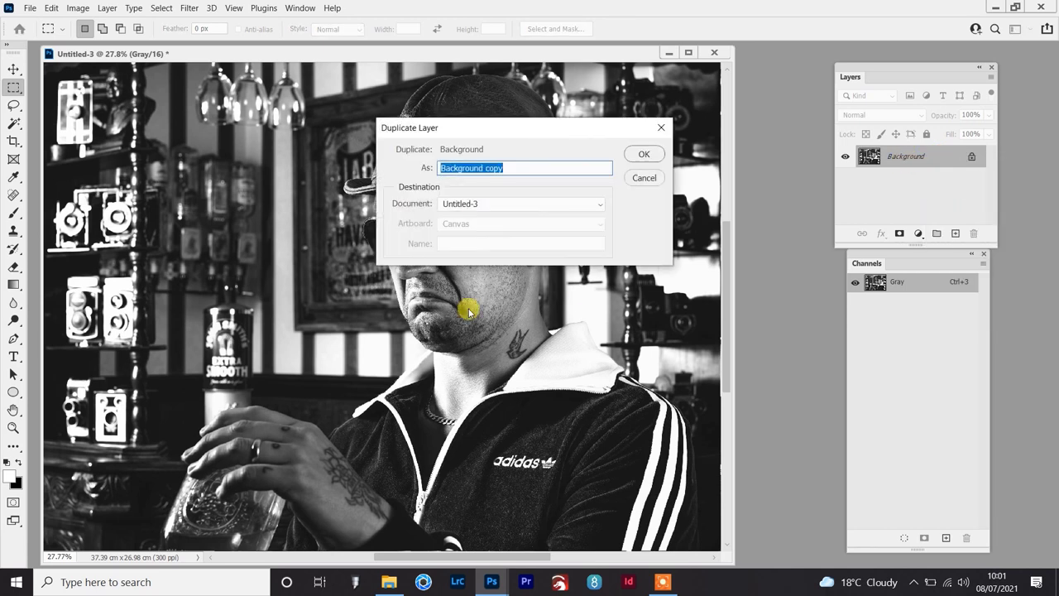
pyautogui.click(650, 154)
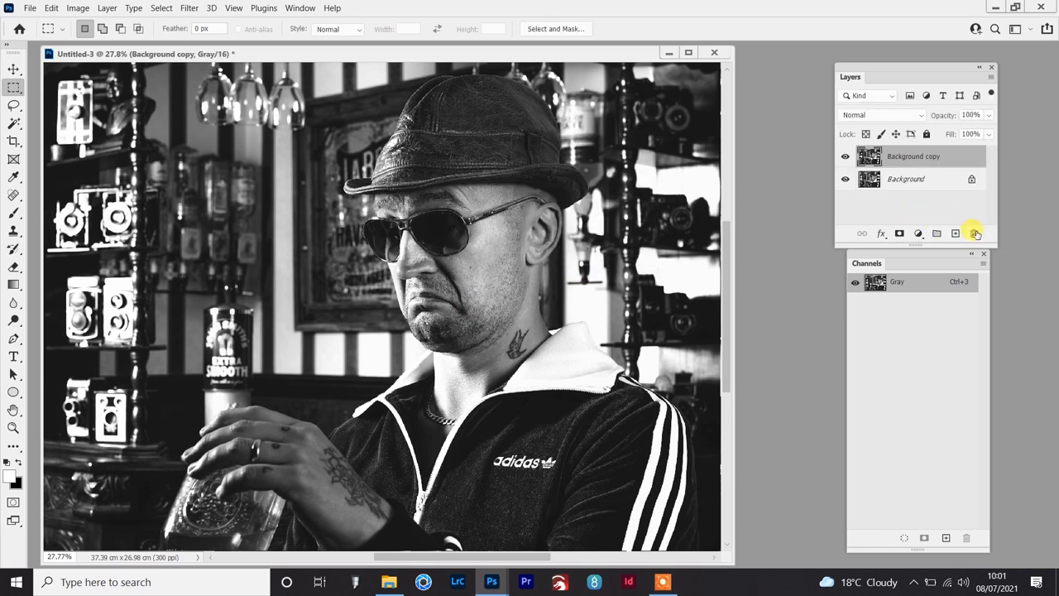
pyautogui.click(920, 117)
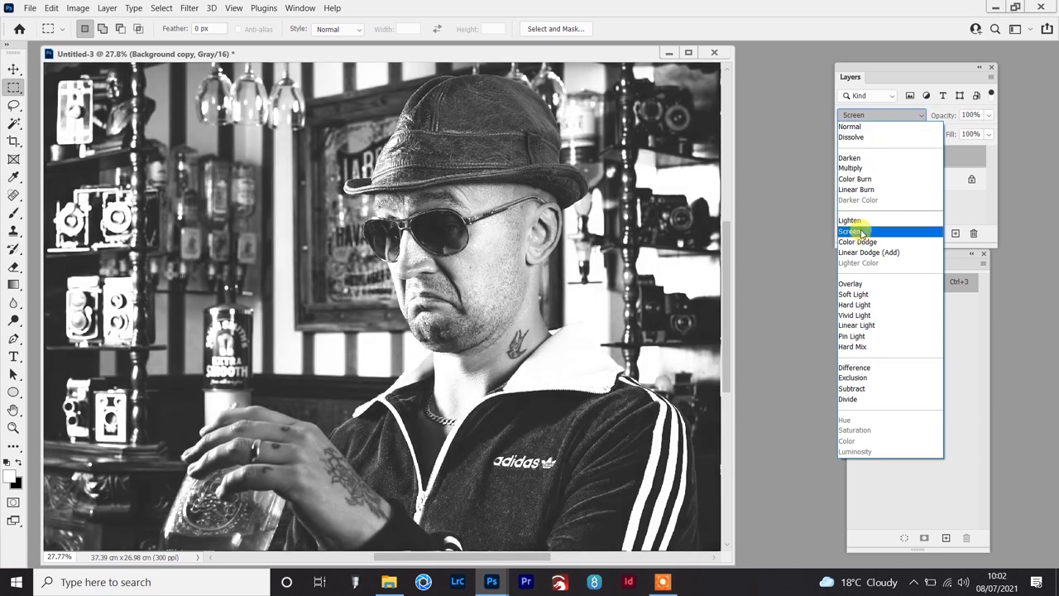
pyautogui.click(861, 234)
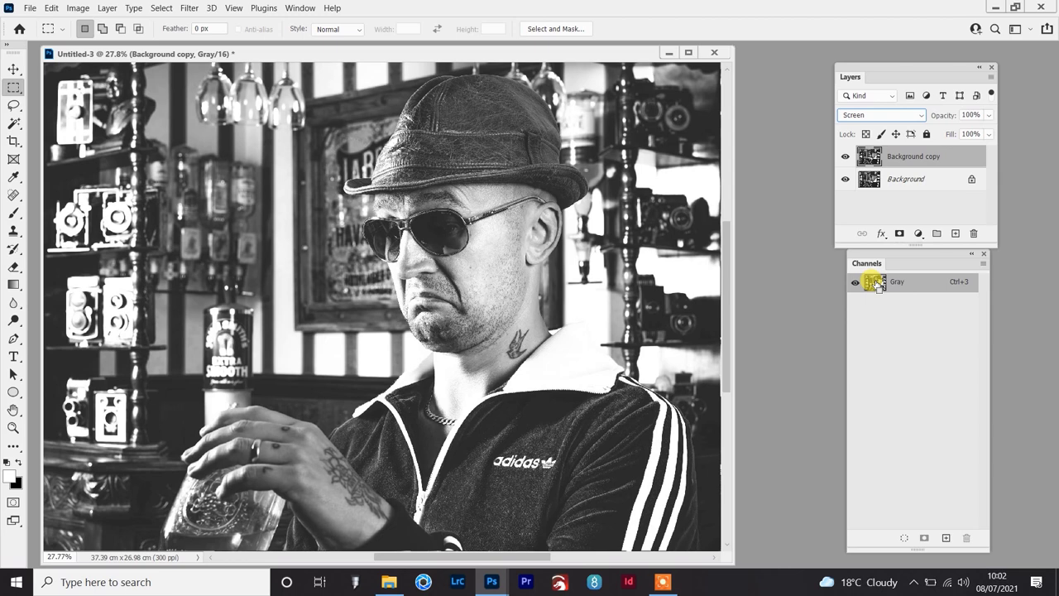
# Load the Gray channel's luminosity as a selection, invert it, and apply it as a layer mask on the Background copy.
pyautogui.keyDown('ctrl'); pyautogui.click(876, 284); pyautogui.keyUp('ctrl')
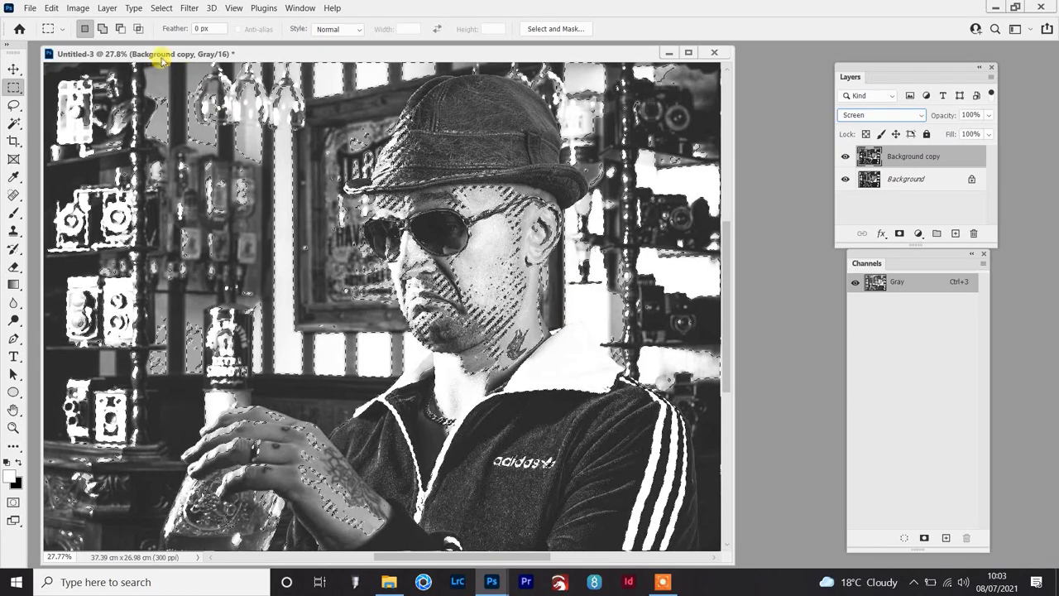
pyautogui.click(161, 8)
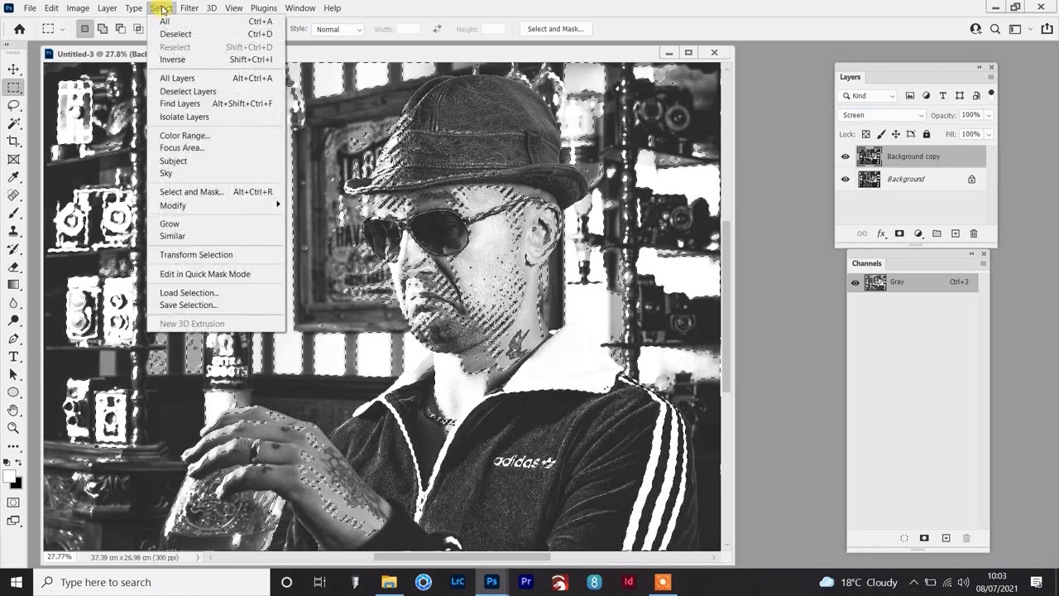
pyautogui.click(174, 60)
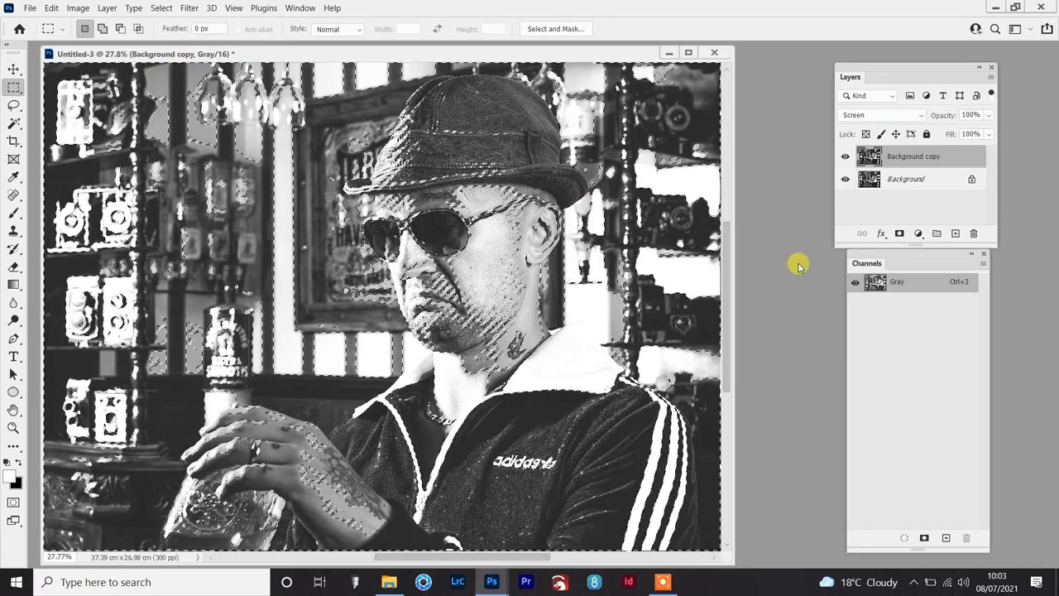
pyautogui.click(899, 235)
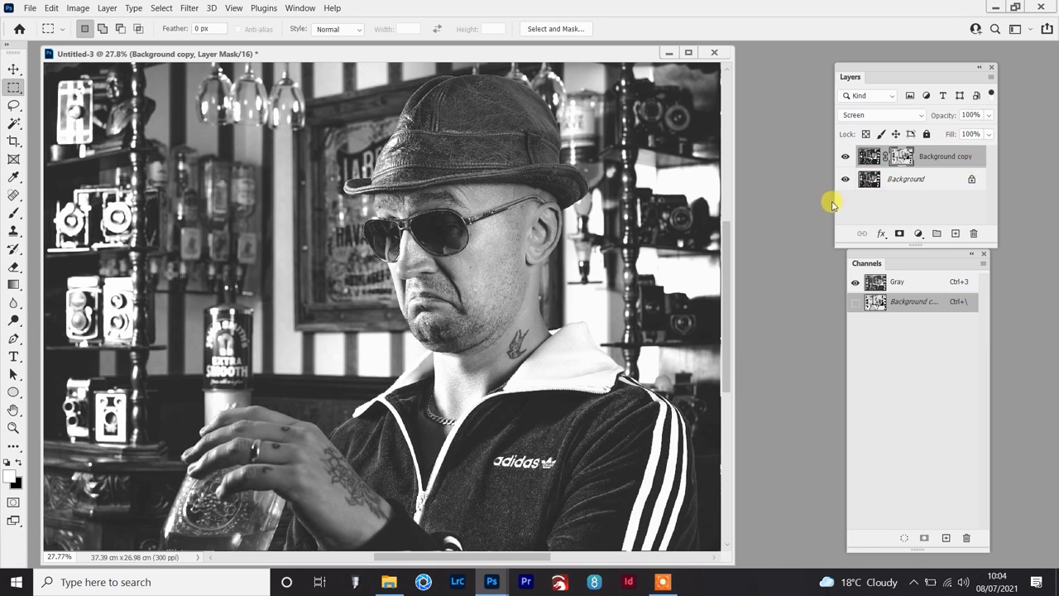
# Open the Background copy layer's blending options, keeping the image visible beside the dialog.
pyautogui.moveTo(835, 200); pyautogui.dragTo(774, 203)
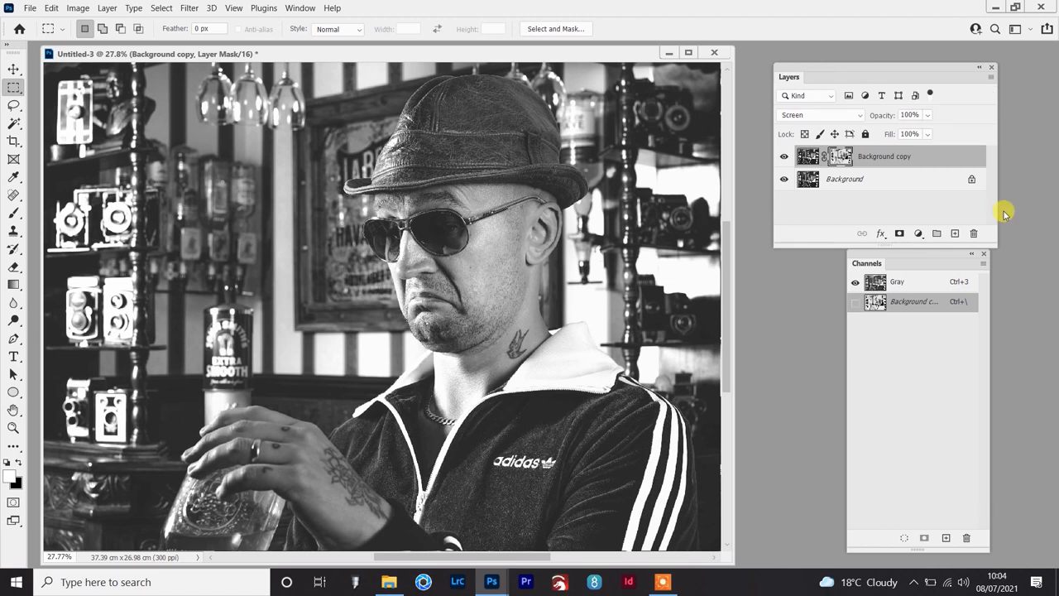
pyautogui.doubleClick(959, 161)
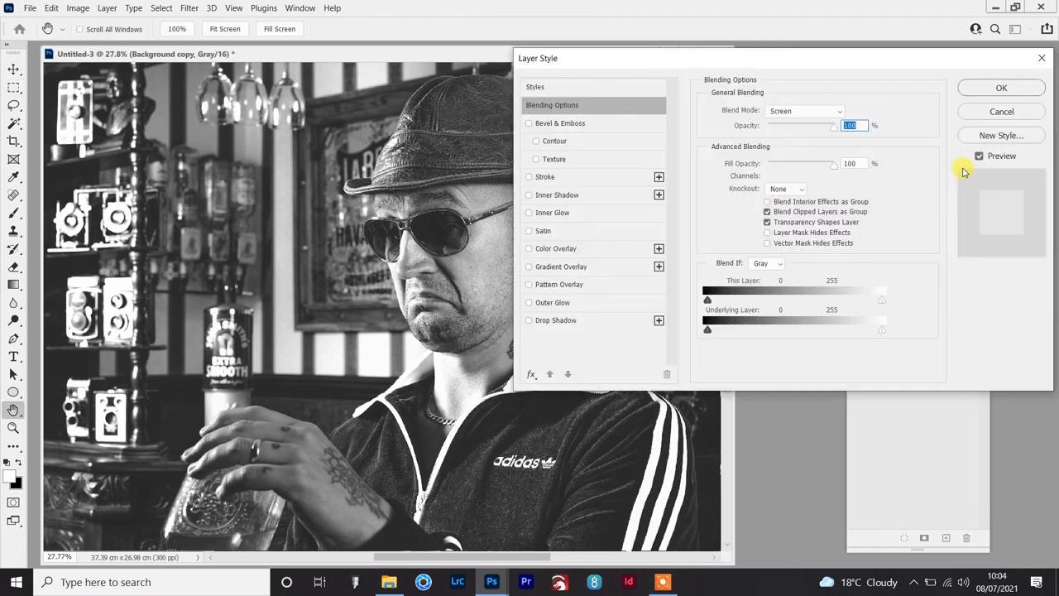
pyautogui.moveTo(726, 57); pyautogui.dragTo(817, 55)
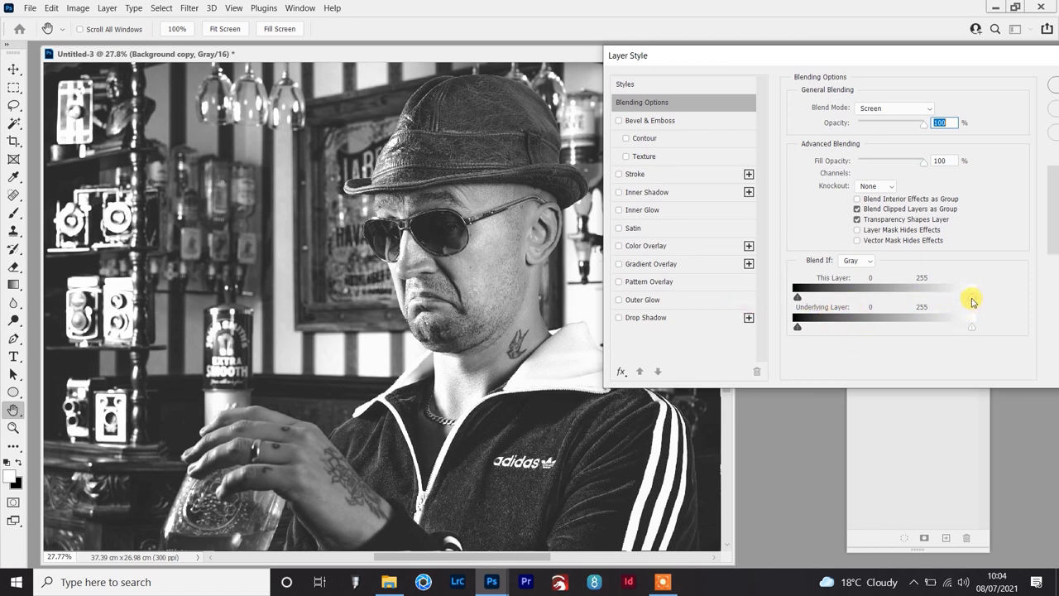
# Try a Blend If white limit of 57 for This Layer, inspect the tonal edges around the bottles, and restore it to 255.
pyautogui.moveTo(974, 299); pyautogui.dragTo(836, 301)
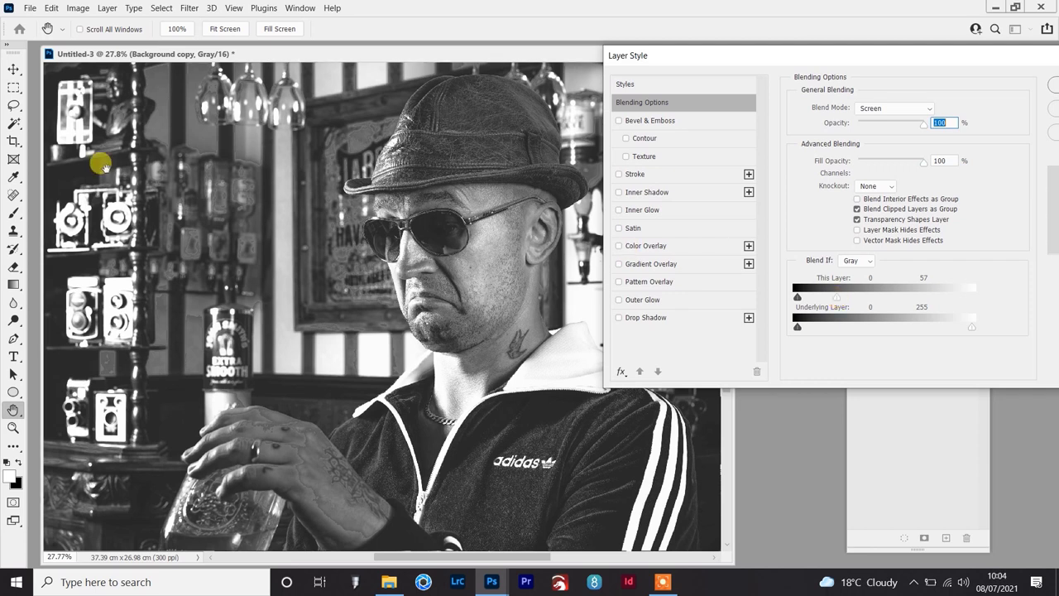
pyautogui.keyDown('ctrl'); pyautogui.click(219, 163); pyautogui.keyUp('ctrl')
pyautogui.keyDown('ctrl'); pyautogui.click(219, 163); pyautogui.keyUp('ctrl')
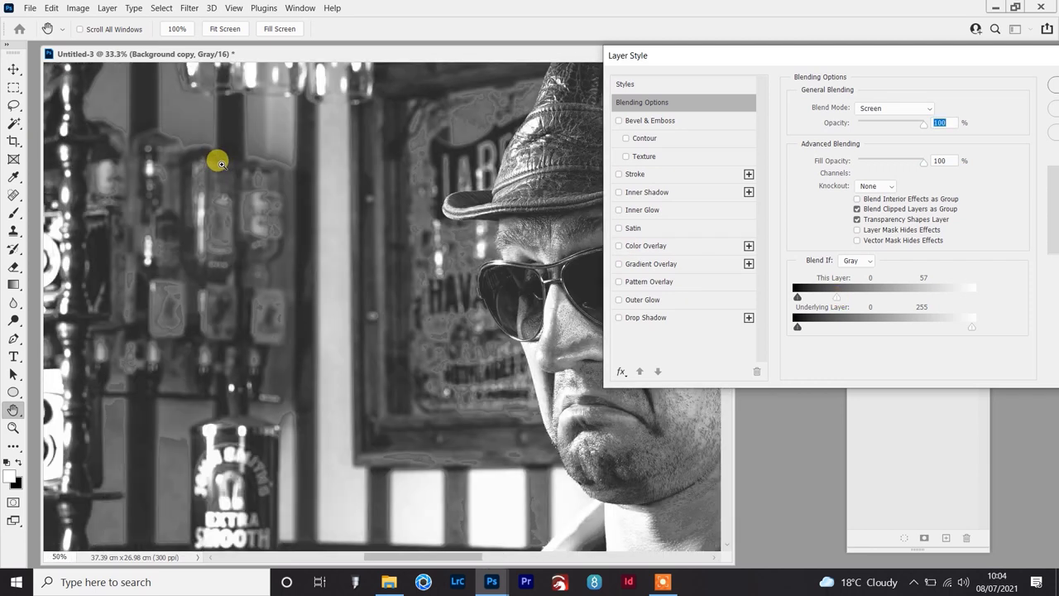
pyautogui.keyDown('ctrl'); pyautogui.click(298, 201); pyautogui.keyUp('ctrl')
pyautogui.moveTo(284, 201); pyautogui.dragTo(303, 279)
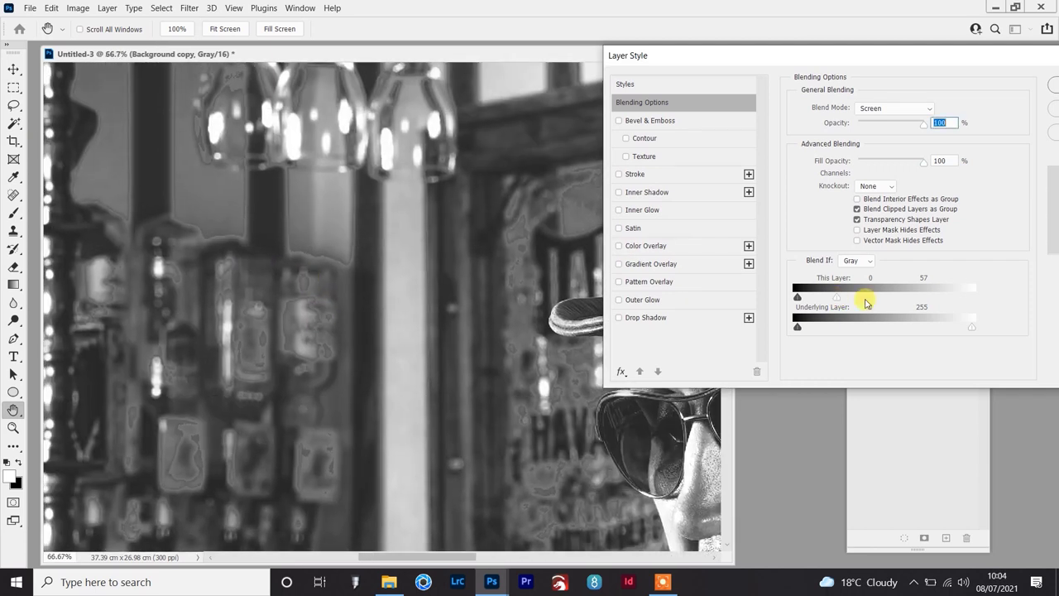
pyautogui.moveTo(837, 303); pyautogui.dragTo(982, 299)
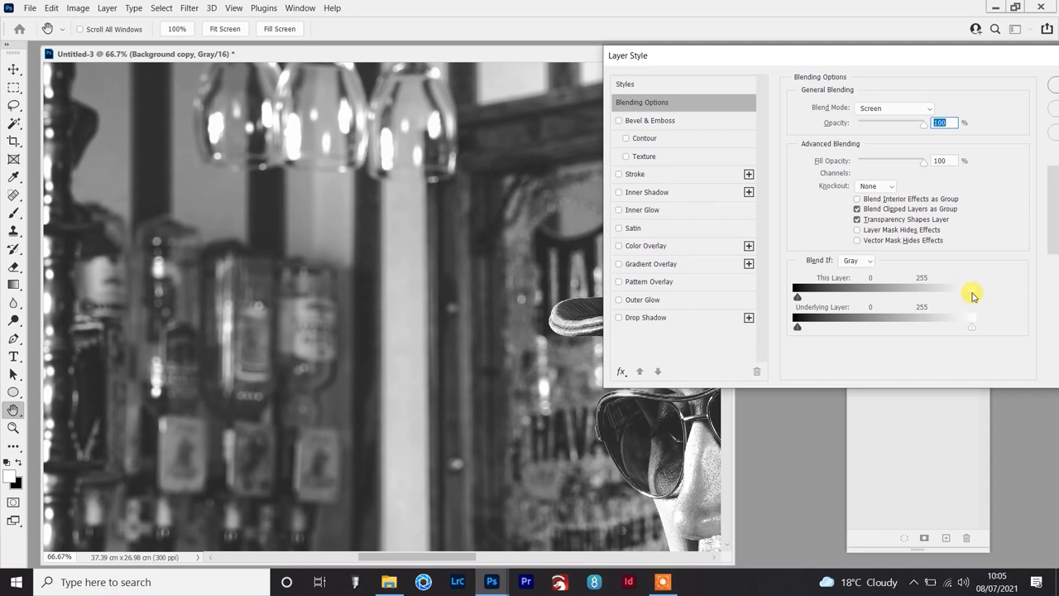
# Split This Layer's white Blend If limit to 0 / 255, apply it, and compare the image with and without the Background copy.
pyautogui.moveTo(971, 300); pyautogui.dragTo(693, 308)
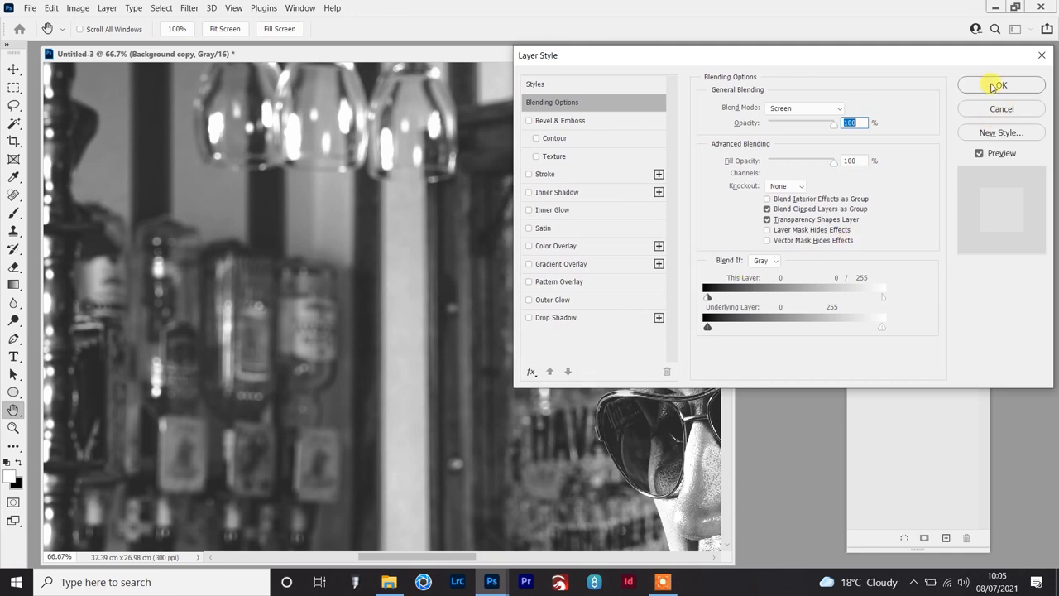
pyautogui.press('Return')
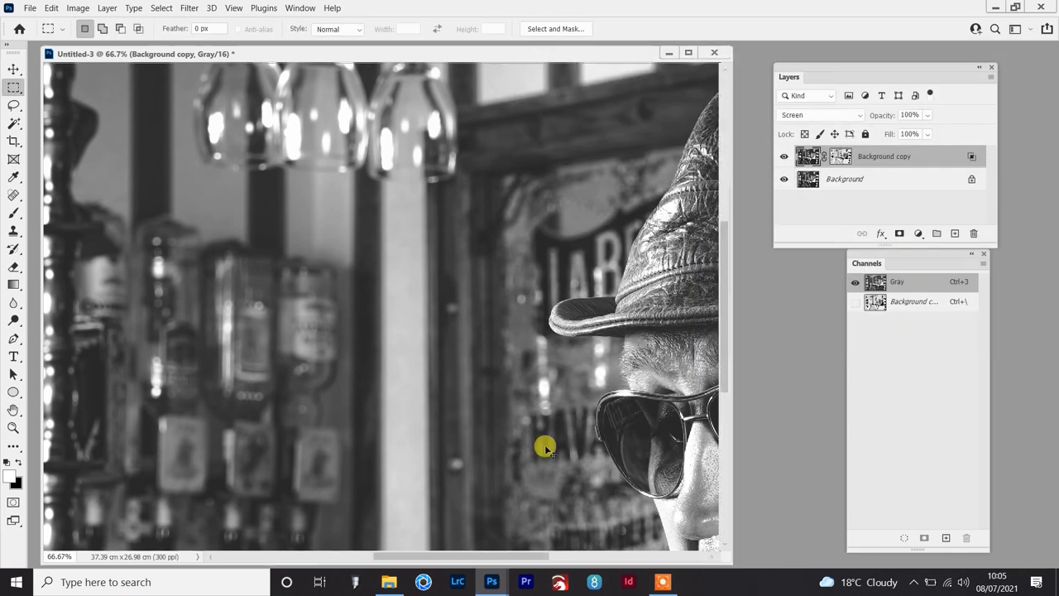
pyautogui.hotkey('ctrl', '0')
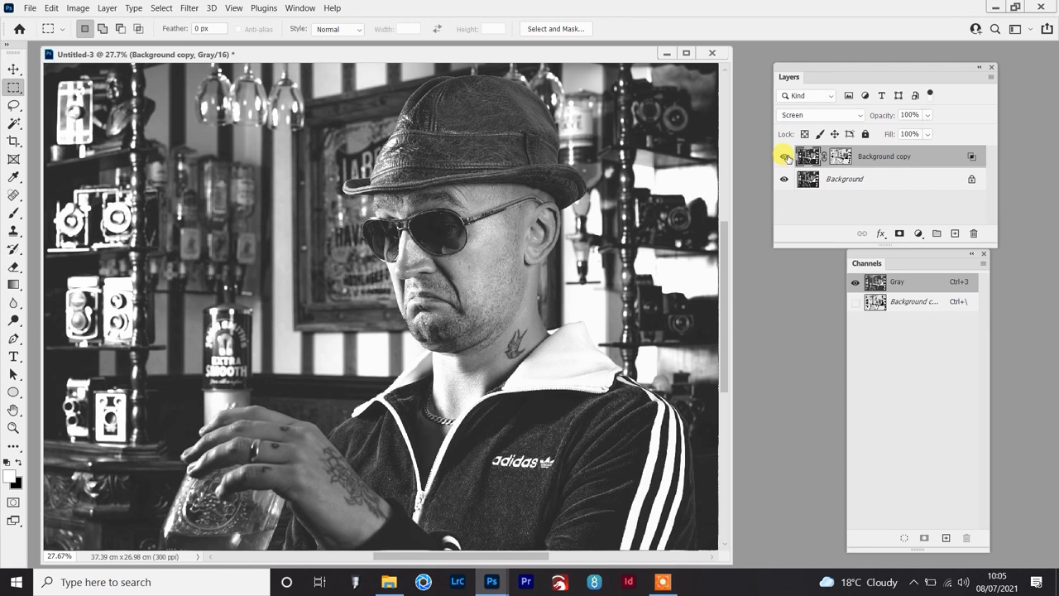
pyautogui.click(784, 156)
pyautogui.click(785, 157)
pyautogui.click(787, 156)
pyautogui.click(785, 156)
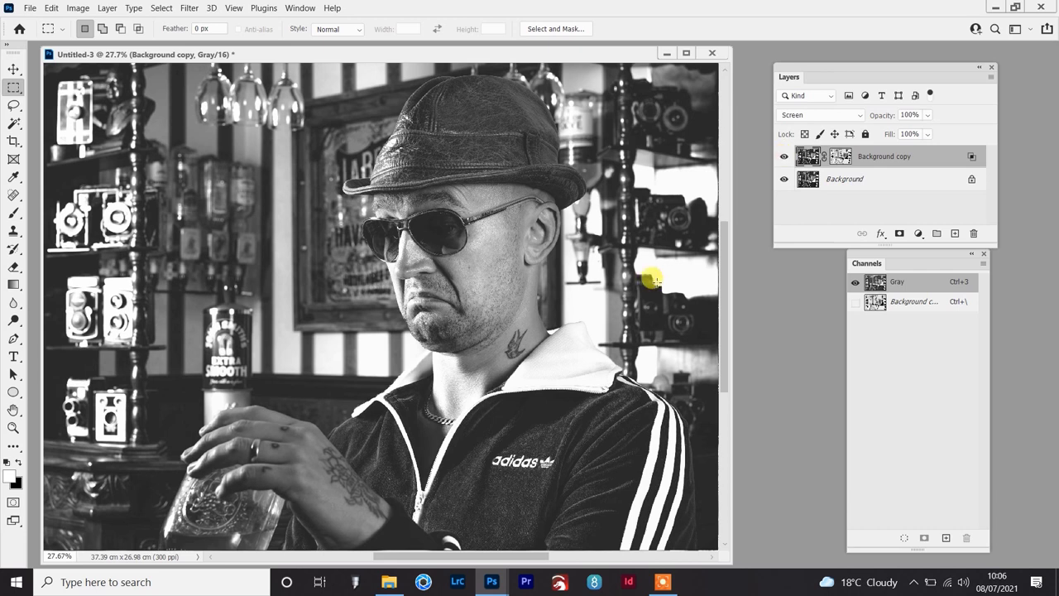
# Merge the visible Background copy and Background layers into one layer.
pyautogui.keyDown('shift'); pyautogui.click(866, 181); pyautogui.keyUp('shift')
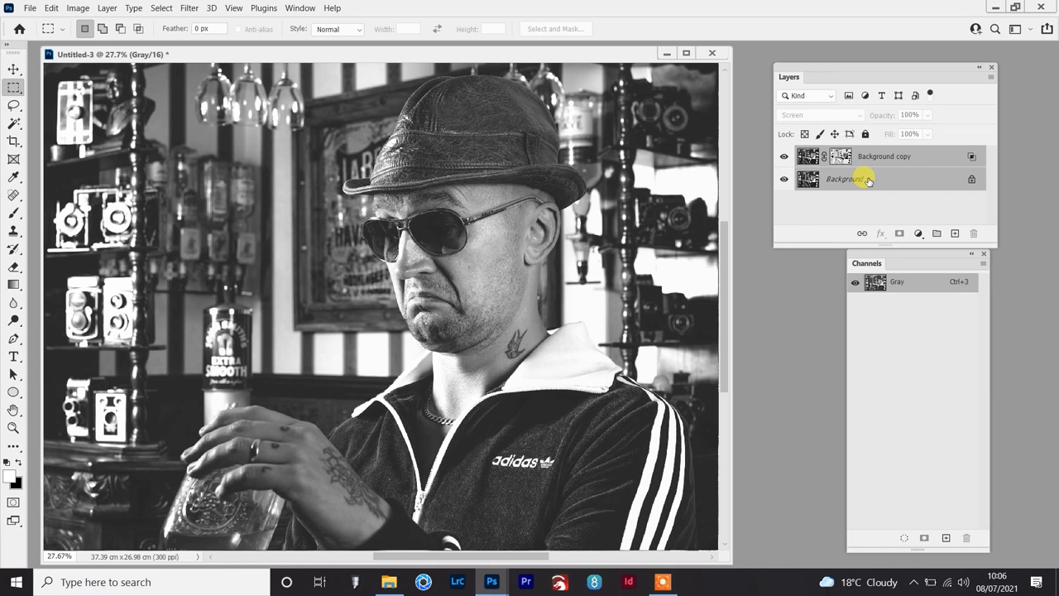
pyautogui.click(990, 76)
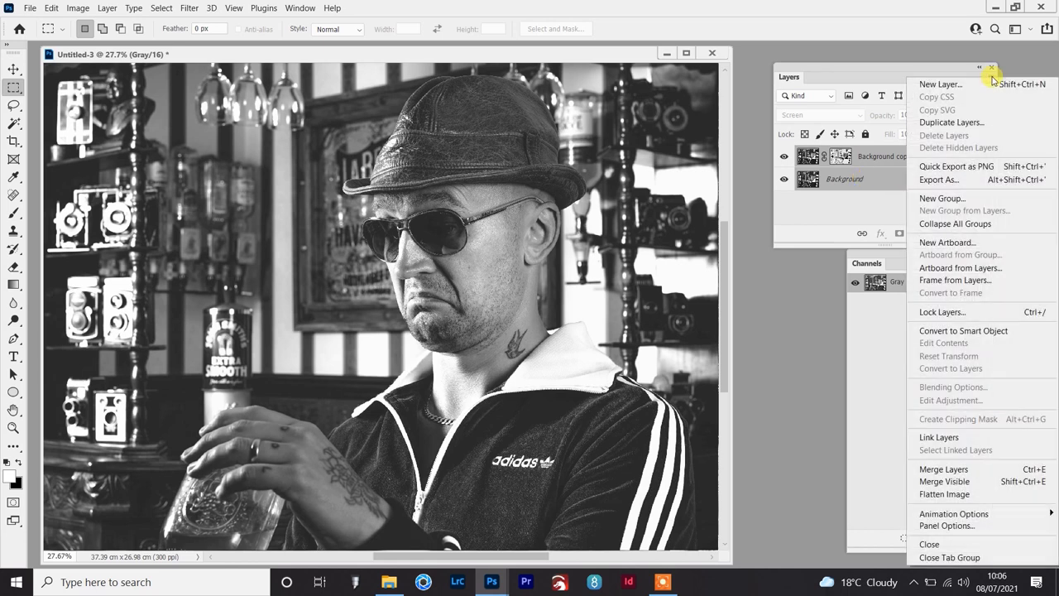
pyautogui.click(944, 481)
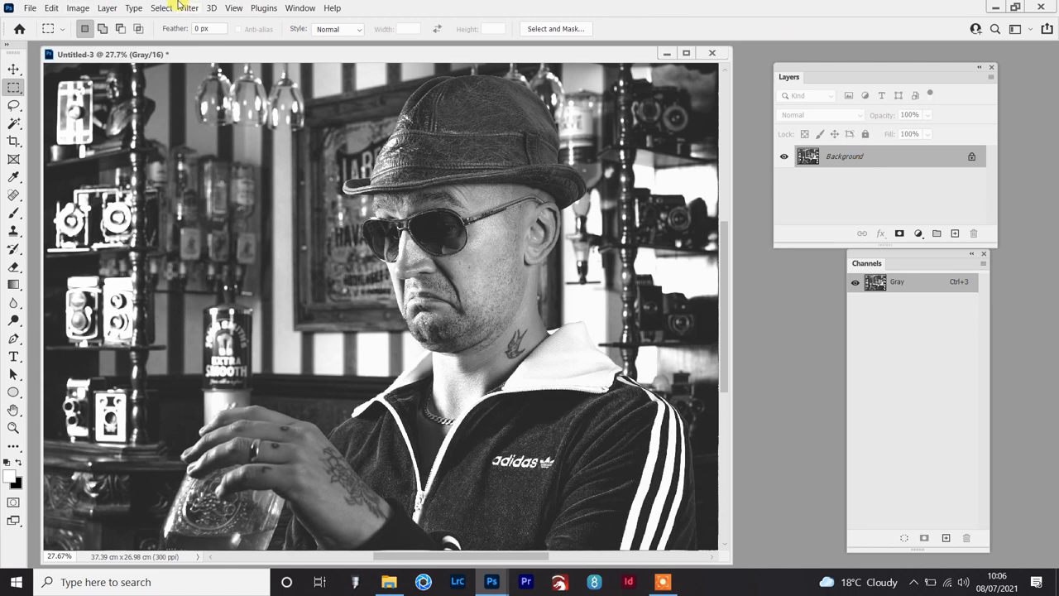
# Apply a Levels adjustment to the merged Background layer with the black input level raised to 8.
pyautogui.click(77, 8)
pyautogui.moveTo(157, 40)
pyautogui.click(269, 52)
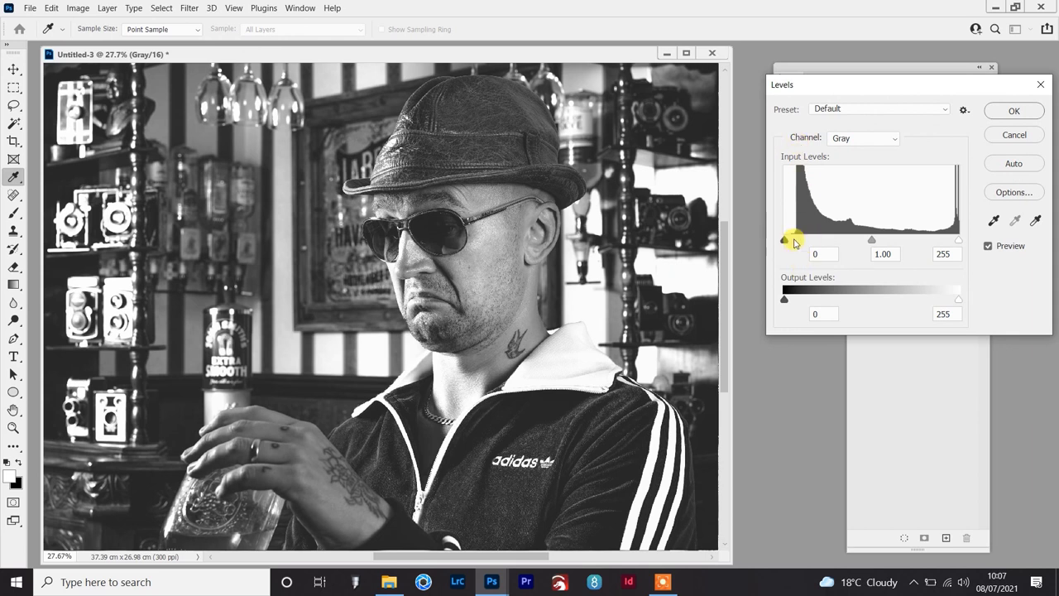
pyautogui.moveTo(783, 240); pyautogui.dragTo(792, 240)
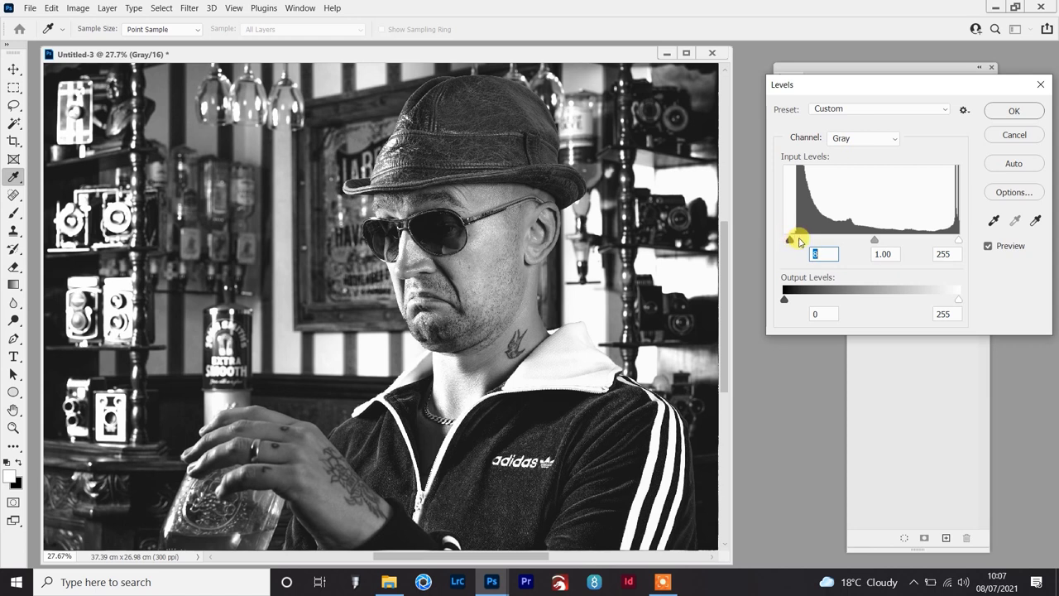
pyautogui.press('Return')
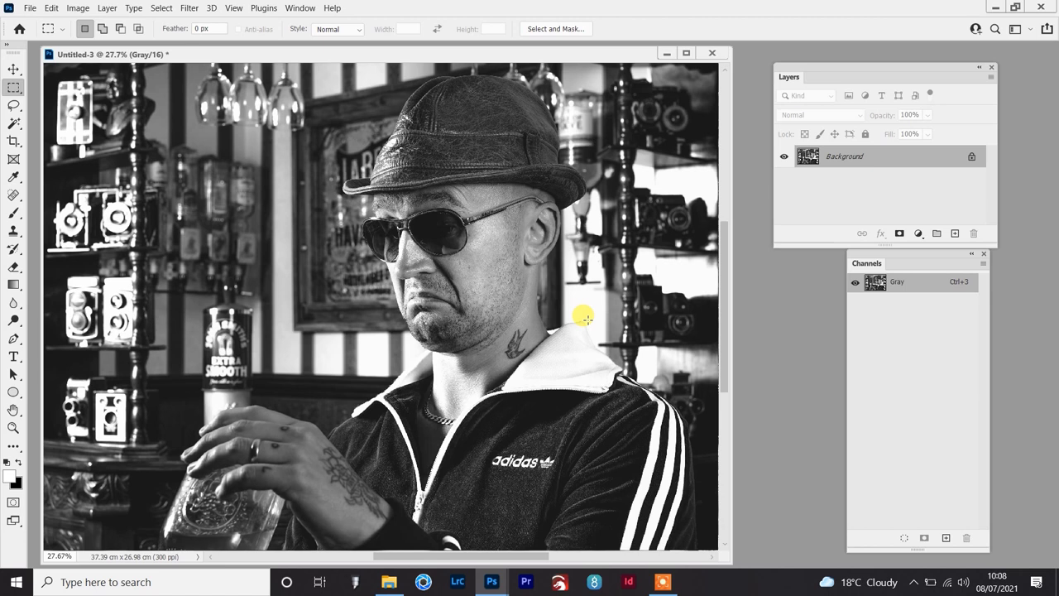
# Examine the hat, eyebrow and sunglasses detail of the finished conversion at 100% magnification.
pyautogui.scroll(1, 461, 197)
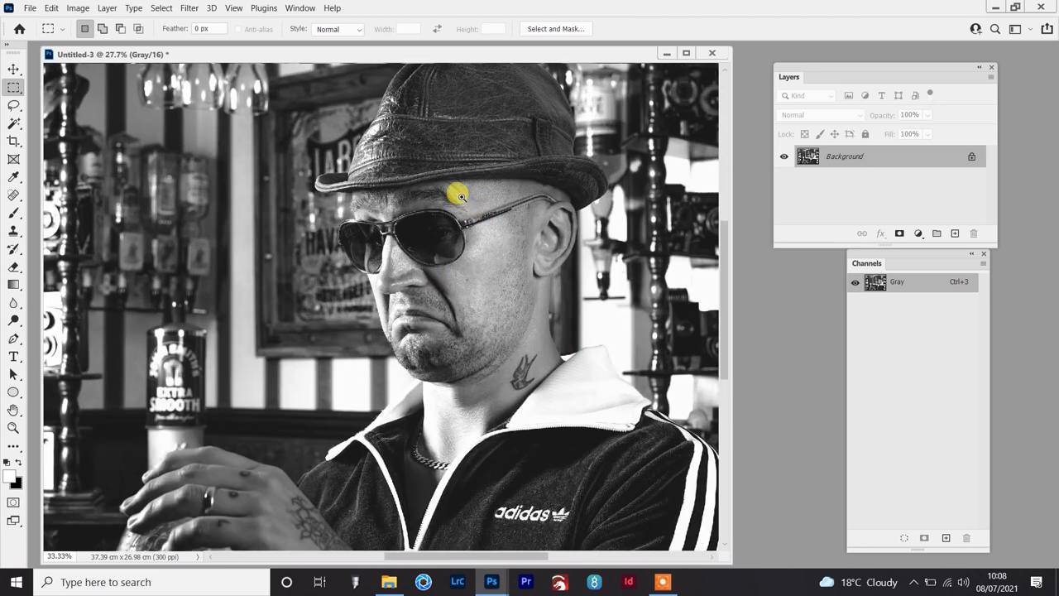
pyautogui.scroll(2, 461, 196)
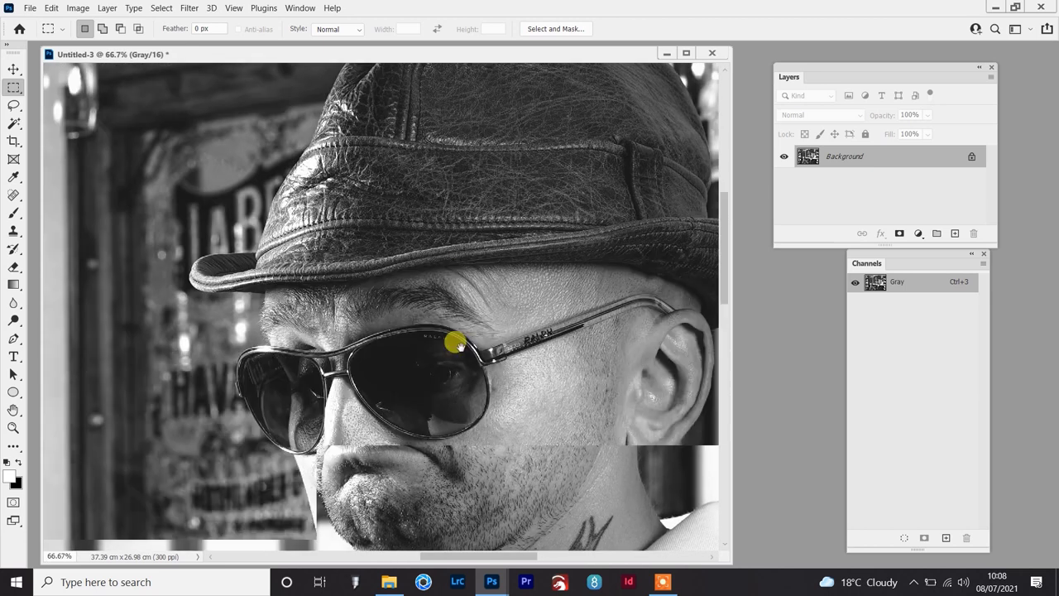
pyautogui.scroll(1, 446, 290)
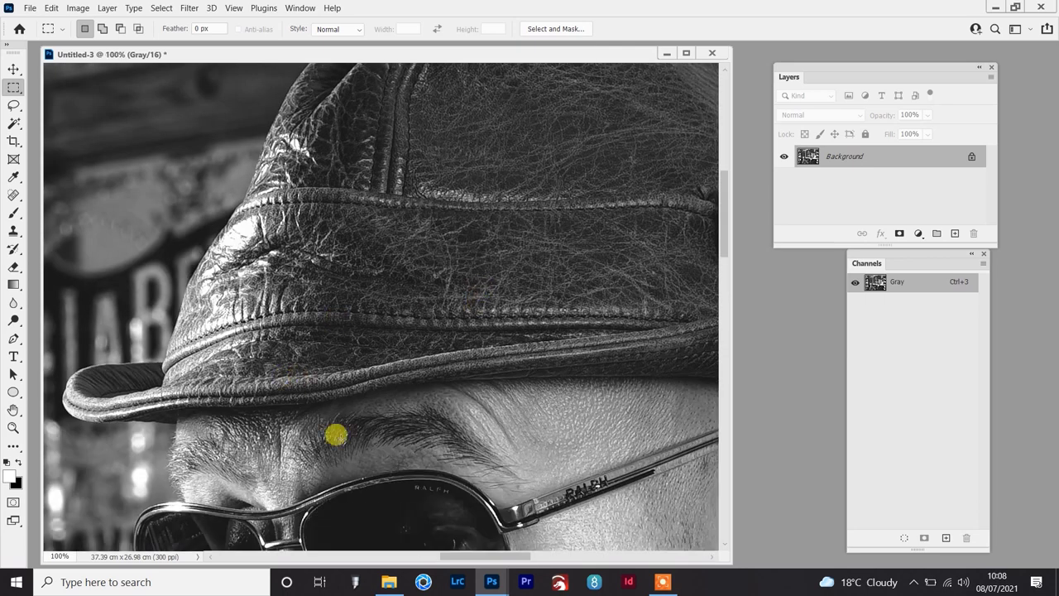
# Duplicate the Background layer within the same document and invert the Background copy.
pyautogui.scroll(-3, 370, 390)
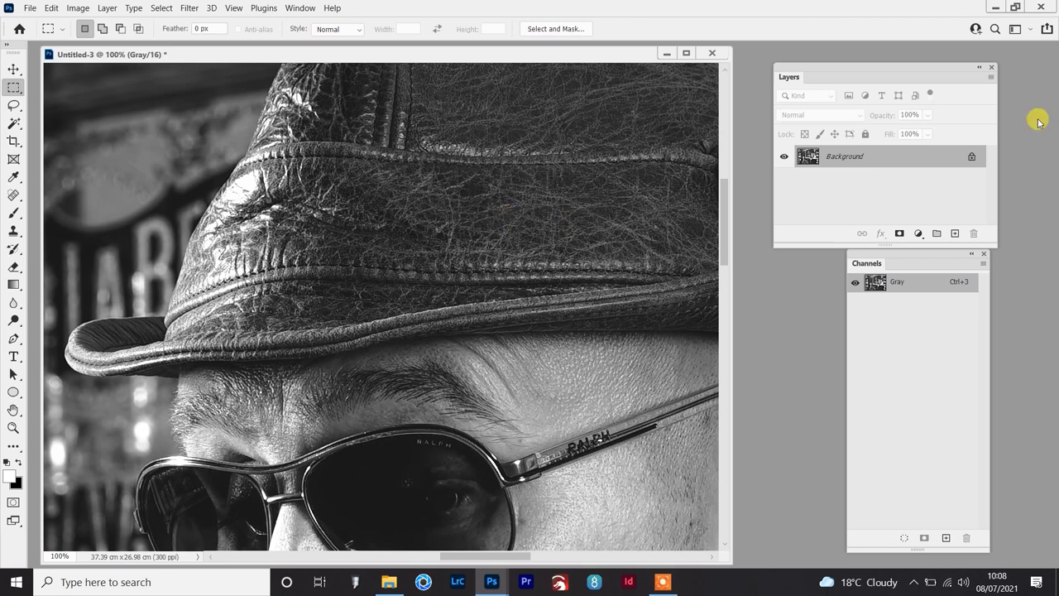
pyautogui.rightClick(881, 156)
pyautogui.click(925, 186)
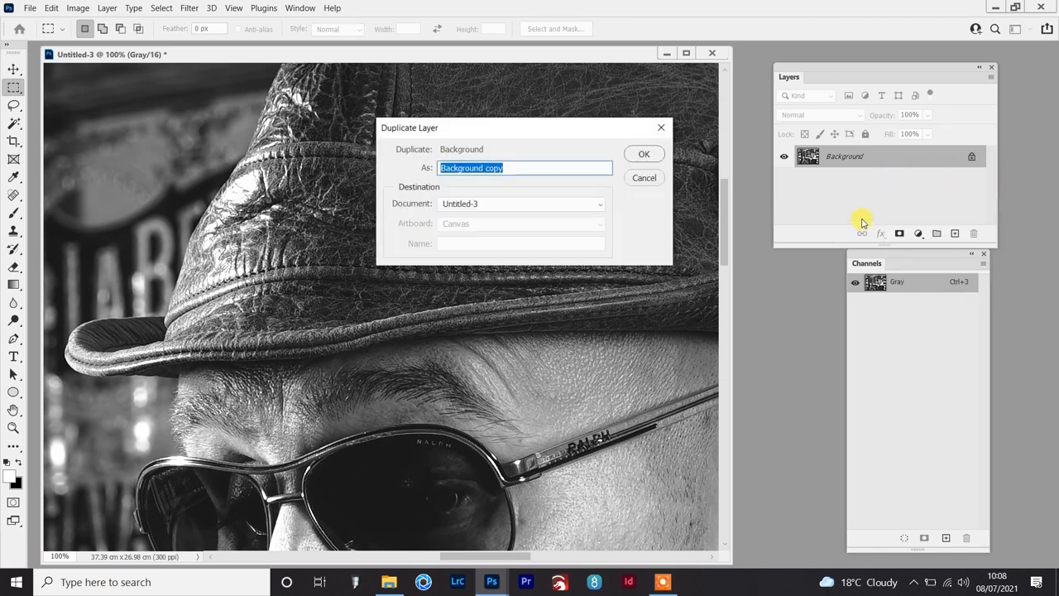
pyautogui.press('Return')
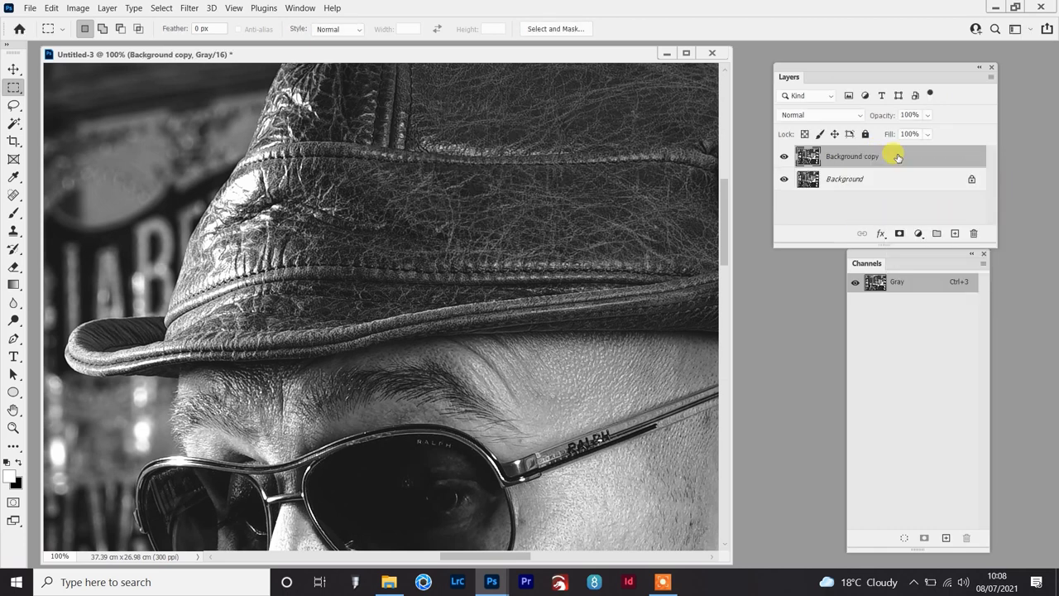
pyautogui.hotkey('ctrl', 'i')
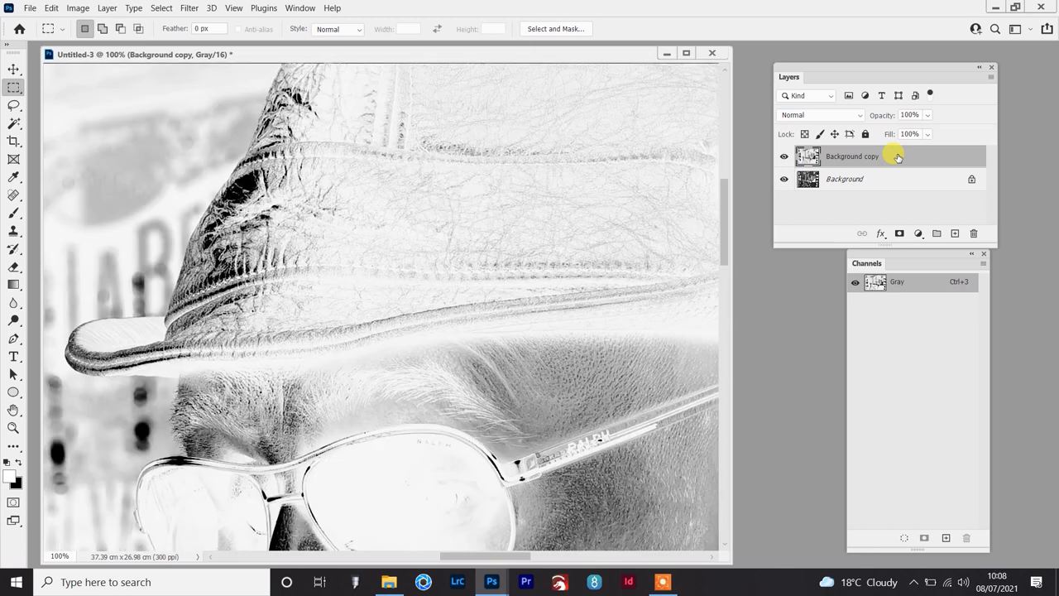
# Set the inverted Background copy's blend mode to Vivid Light.
pyautogui.hotkey('ctrl', '0')
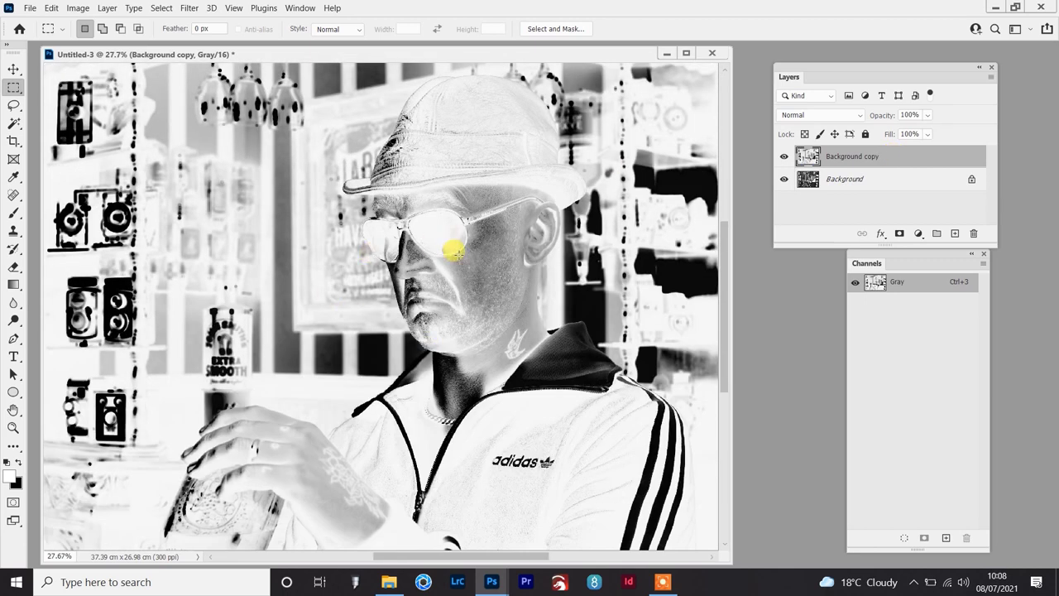
pyautogui.click(861, 116)
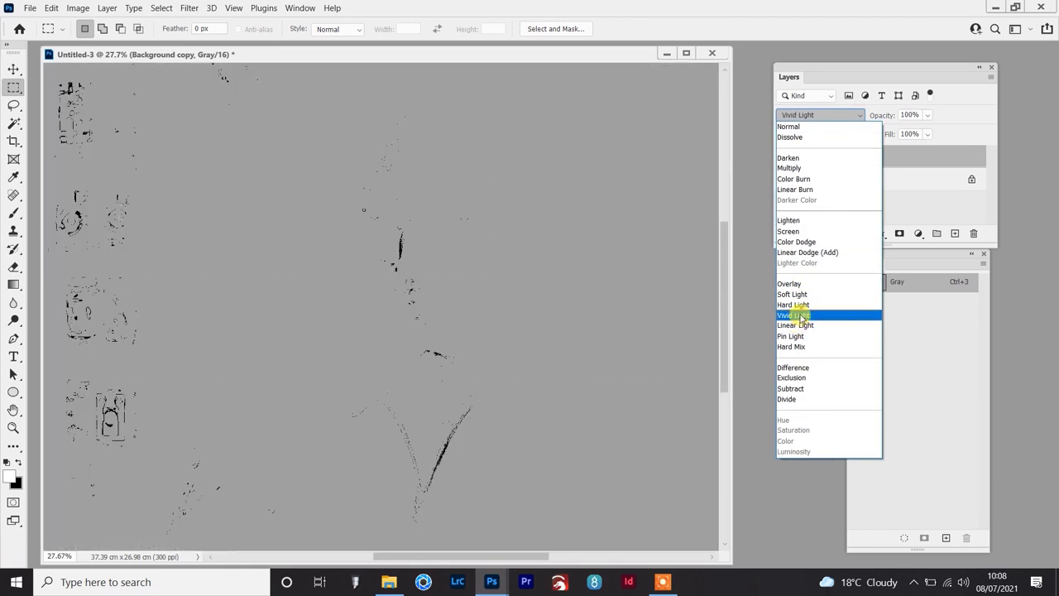
pyautogui.click(792, 315)
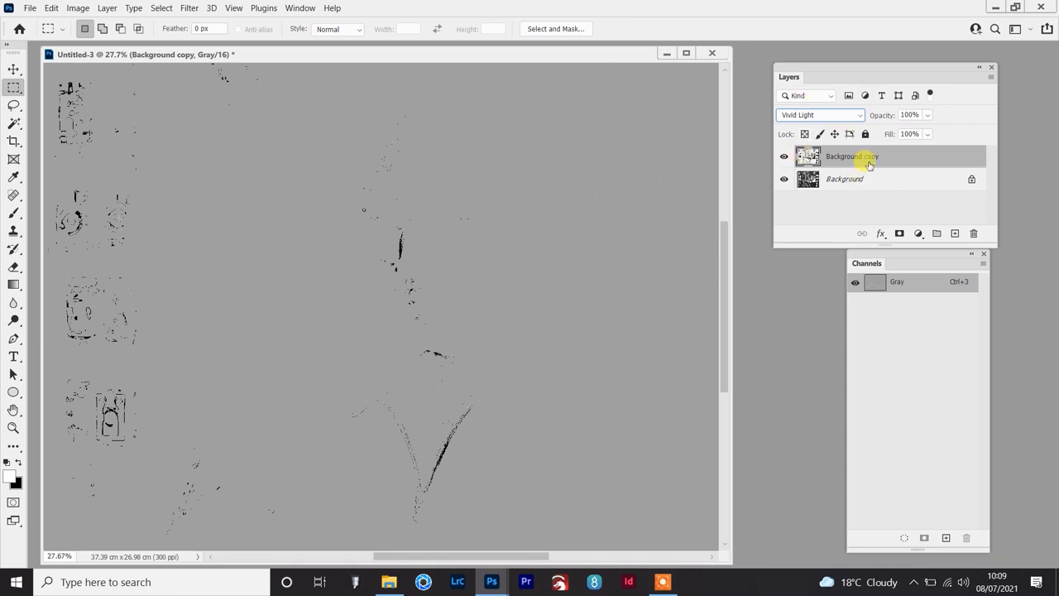
# Apply a Surface Blur to the Background copy with a radius of 11 pixels and a threshold of 78 levels.
pyautogui.click(189, 8)
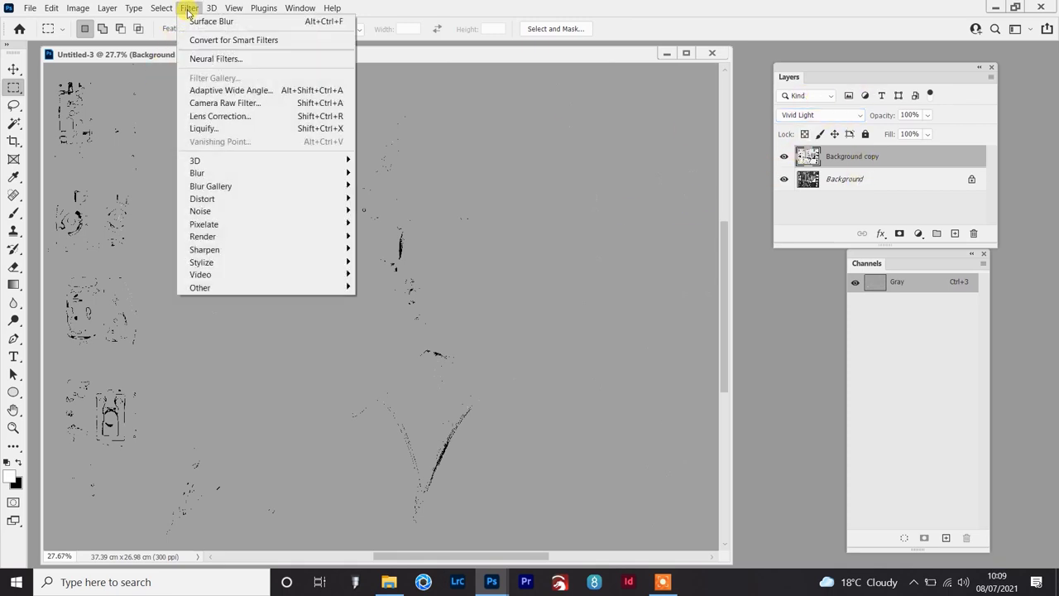
pyautogui.moveTo(326, 172)
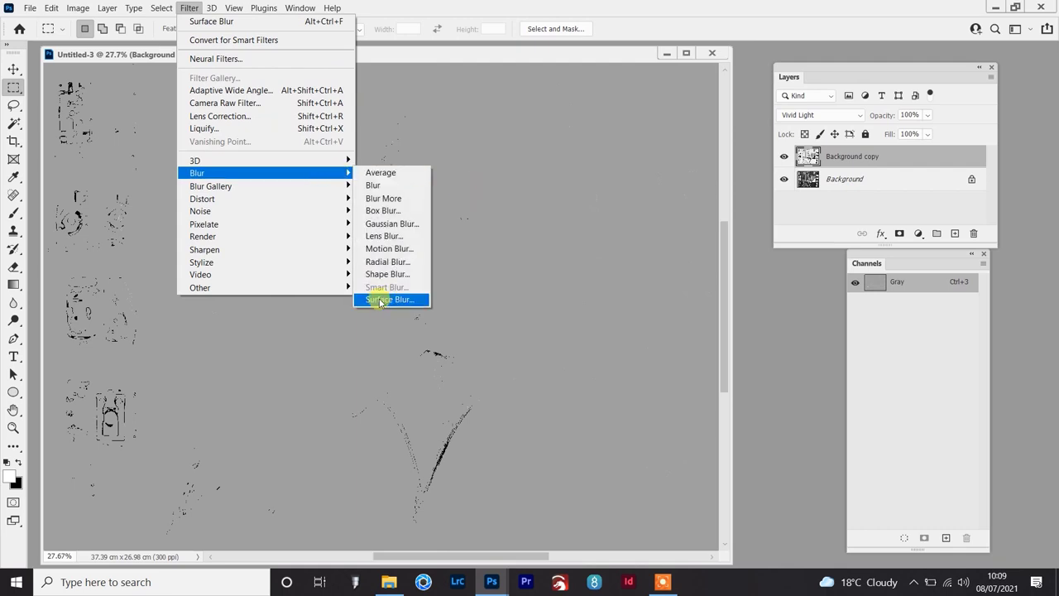
pyautogui.click(376, 301)
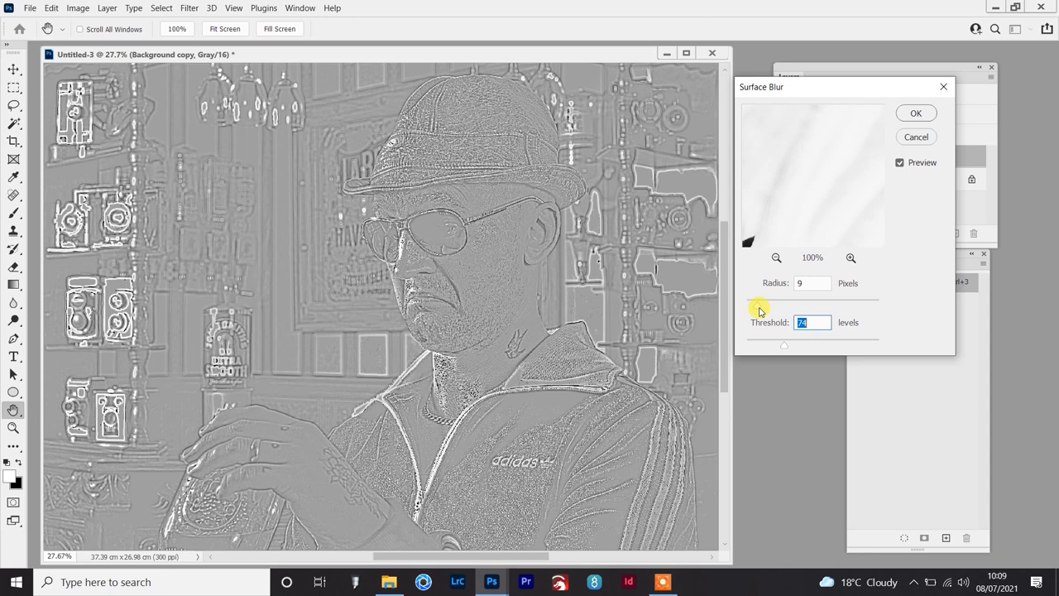
pyautogui.hotkey('ctrl', '+')
pyautogui.hotkey('ctrl', '+')
pyautogui.hotkey('ctrl', '+')
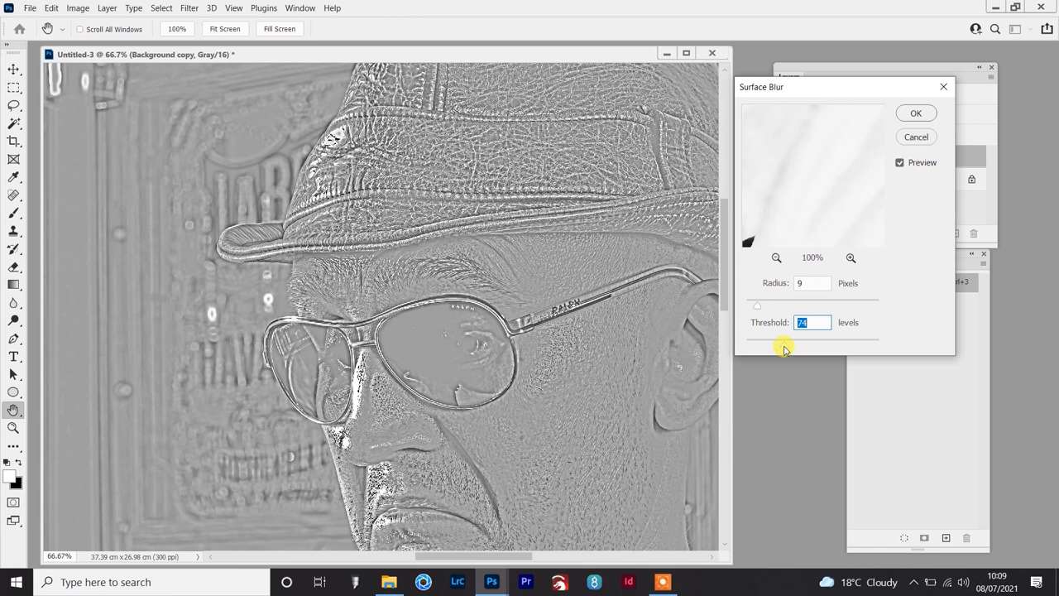
pyautogui.moveTo(758, 306); pyautogui.dragTo(777, 307)
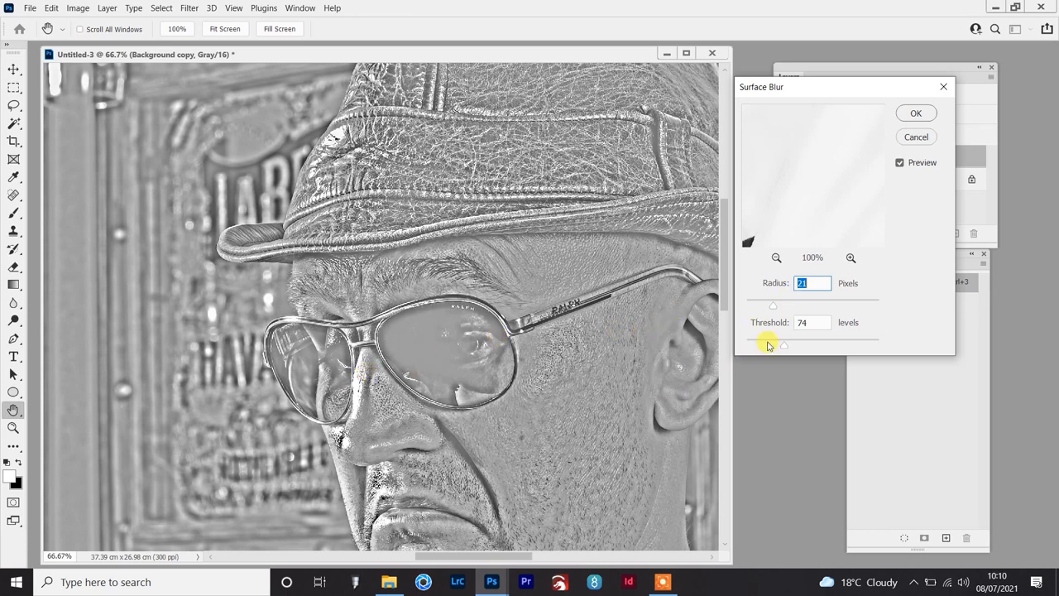
pyautogui.hotkey('shift', 'Down')
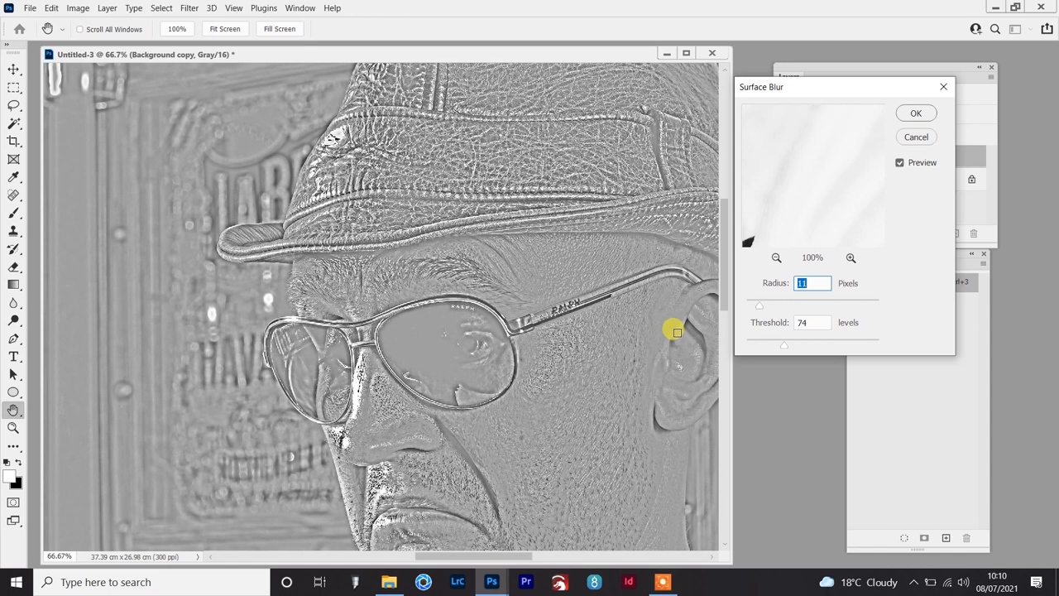
pyautogui.moveTo(783, 344); pyautogui.dragTo(767, 348)
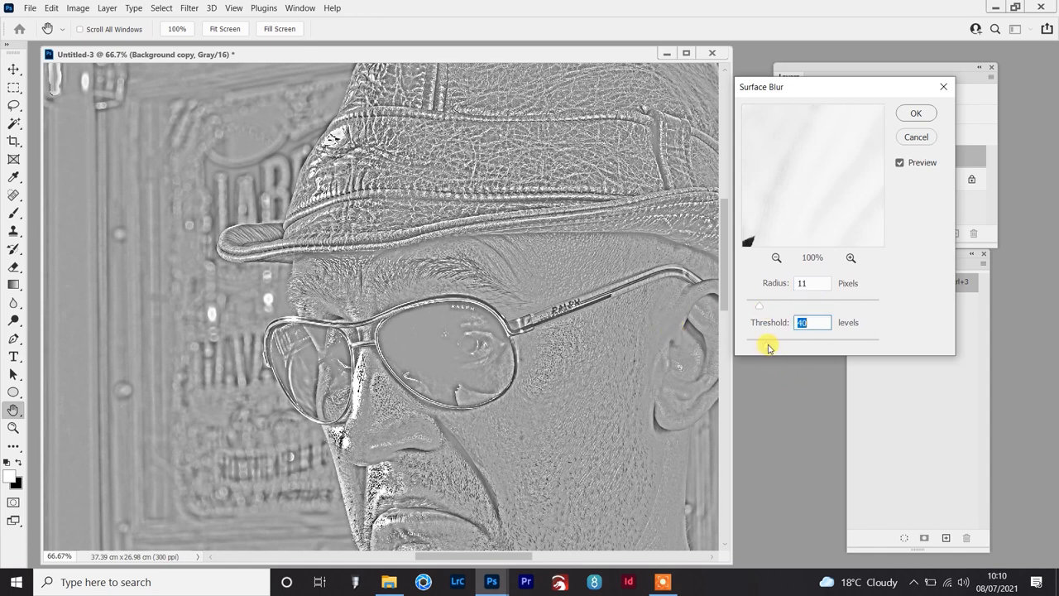
pyautogui.moveTo(768, 347); pyautogui.dragTo(786, 350)
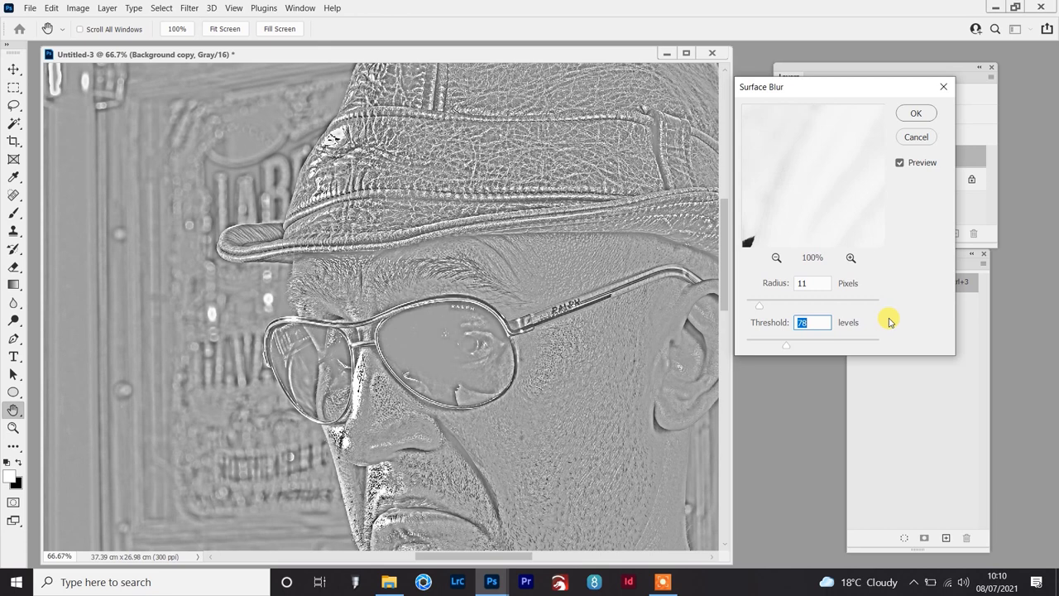
pyautogui.click(919, 117)
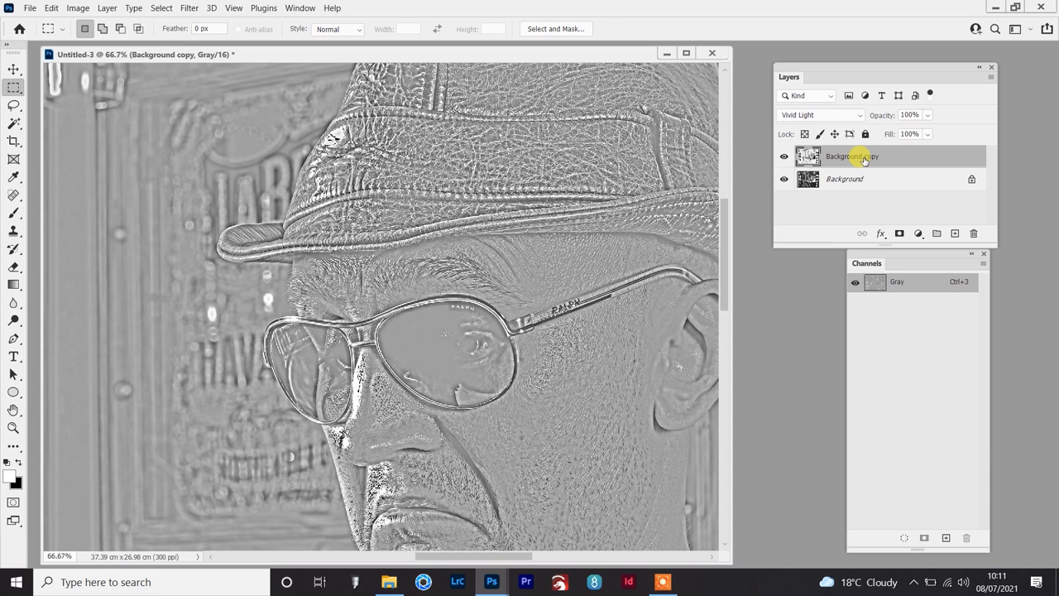
# Stamp the visible result into a new top layer and compare it with the layers beneath by toggling their visibility.
pyautogui.hotkey('ctrl', 'shift', 'alt', 'e')
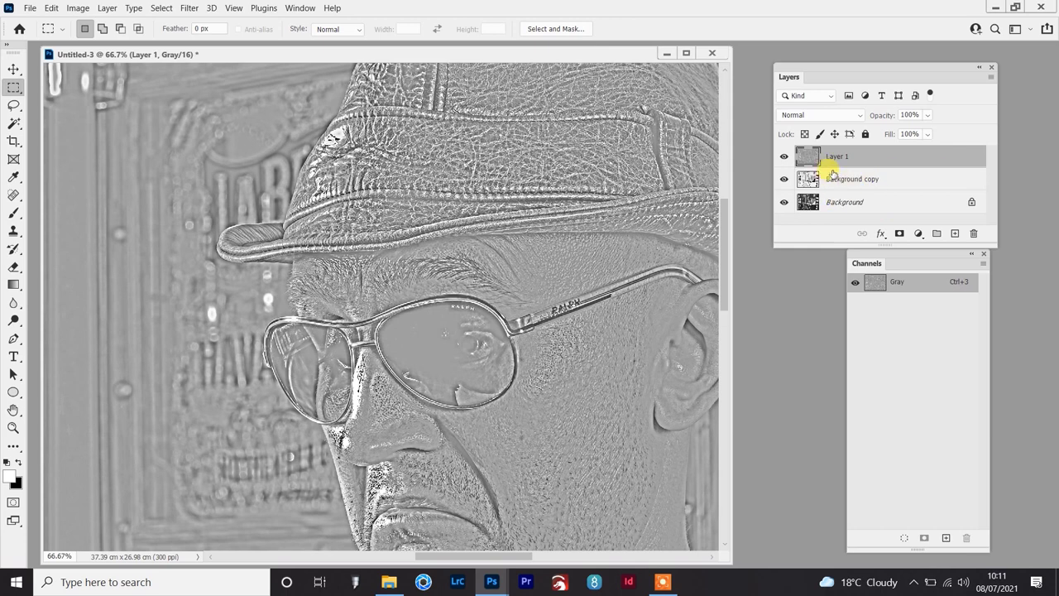
pyautogui.keyDown('alt'); pyautogui.click(784, 157); pyautogui.keyUp('alt')
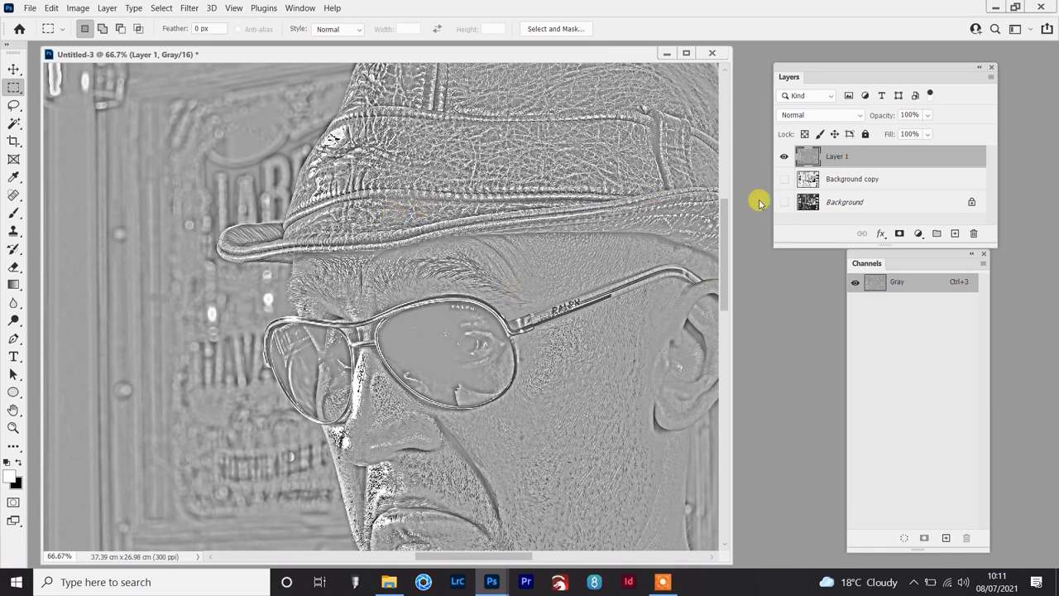
pyautogui.keyDown('alt'); pyautogui.click(784, 156); pyautogui.keyUp('alt')
pyautogui.click(784, 156)
pyautogui.click(784, 203)
pyautogui.click(811, 179)
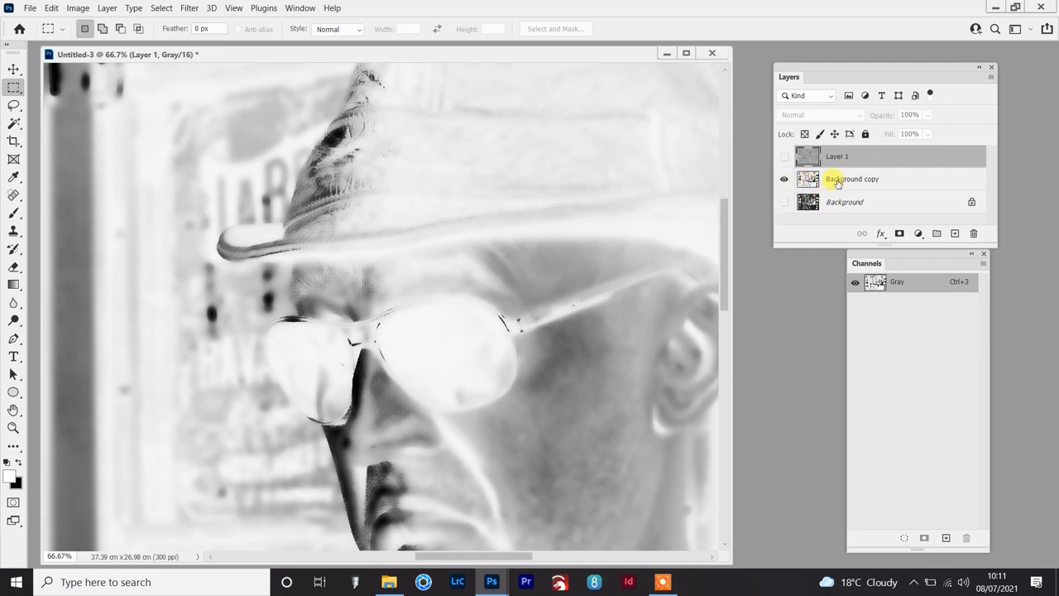
pyautogui.click(784, 203)
pyautogui.click(784, 157)
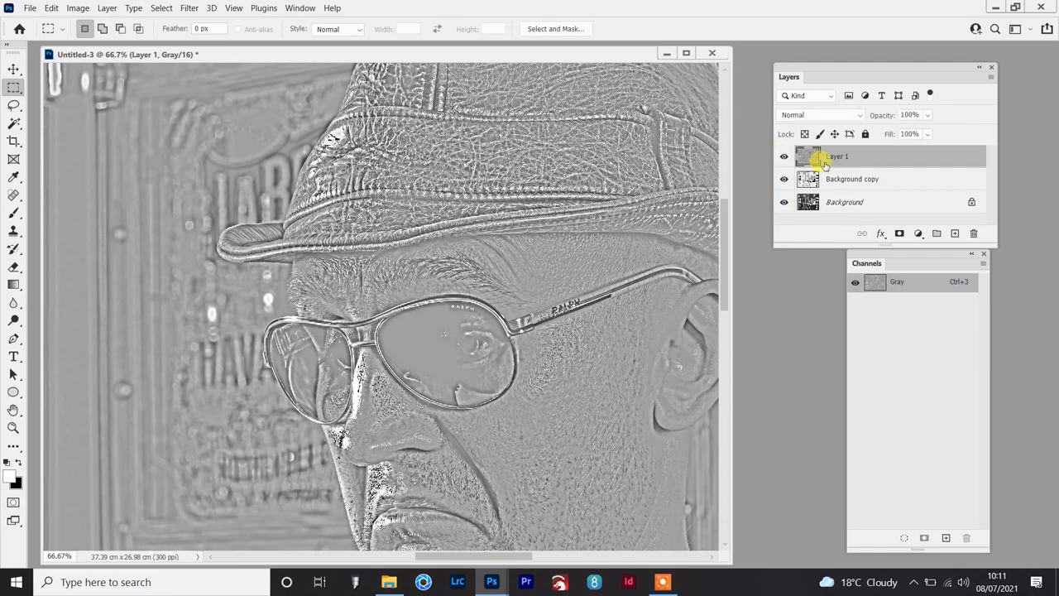
# Delete the Background copy layer and set Layer 1's blend mode to Overlay.
pyautogui.click(898, 180)
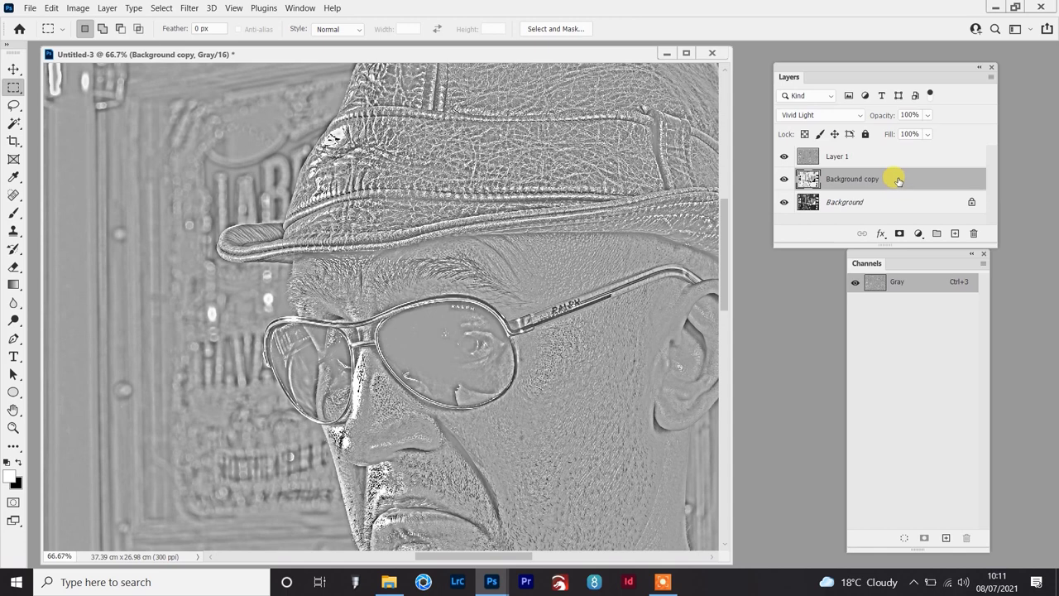
pyautogui.moveTo(901, 179); pyautogui.dragTo(973, 233)
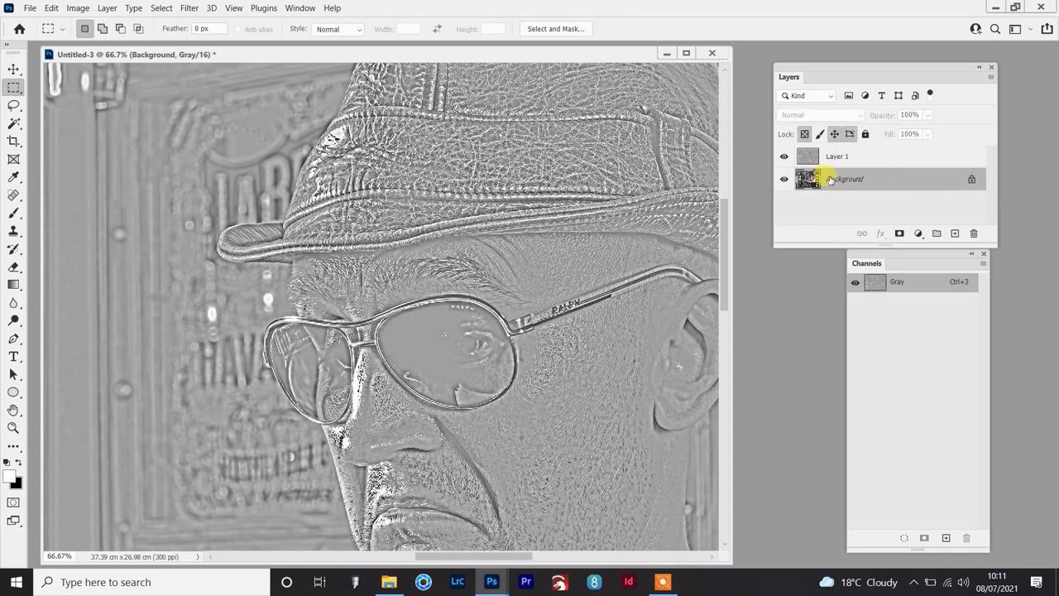
pyautogui.click(846, 156)
pyautogui.click(859, 118)
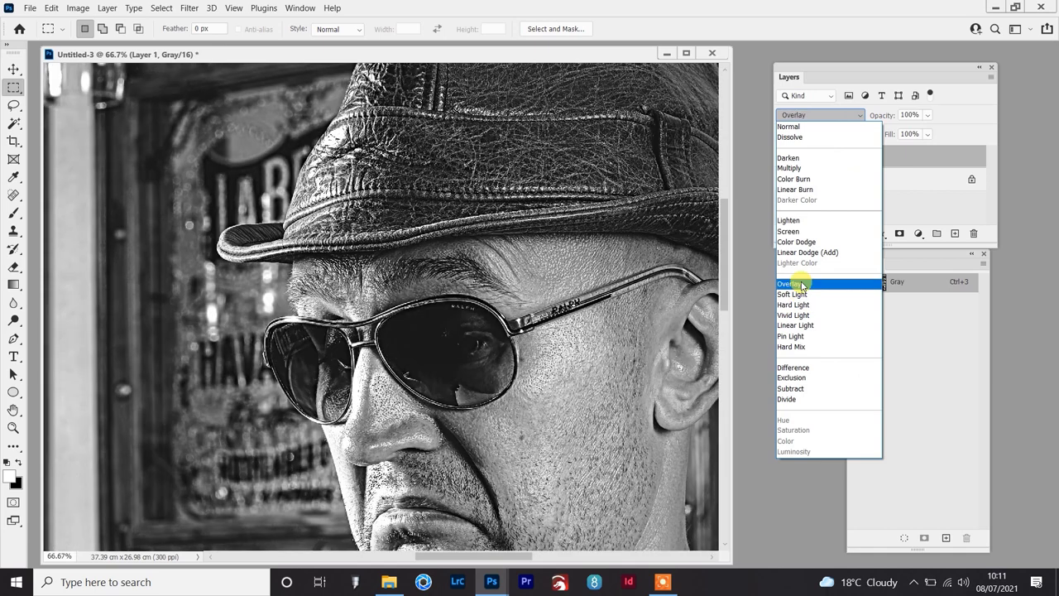
pyautogui.click(837, 283)
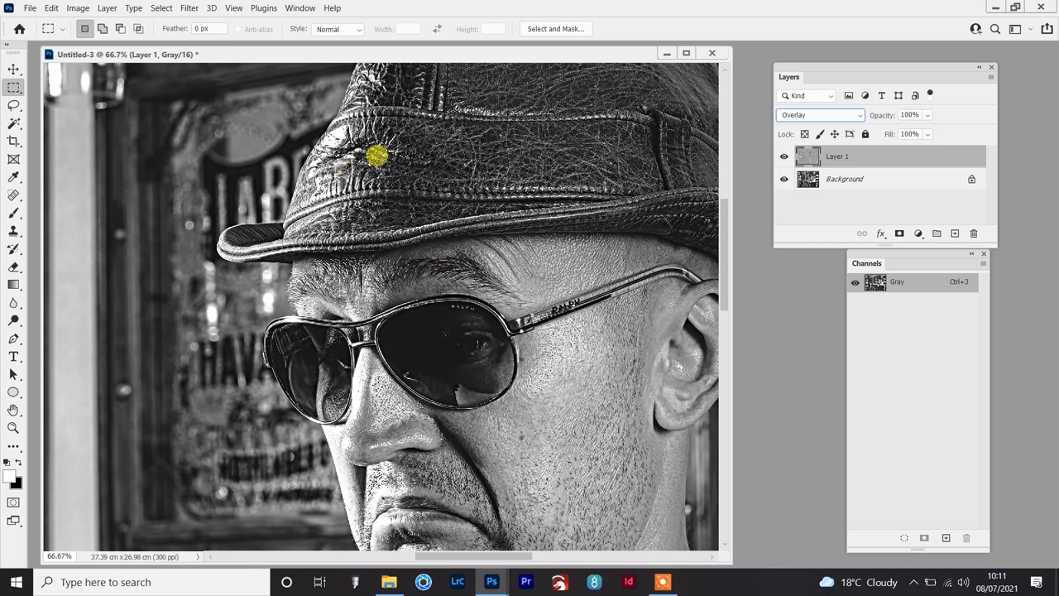
# Compare the hat and sunglasses detail at 100% magnification with Layer 1 hidden and shown.
pyautogui.scroll(1, 401, 187)
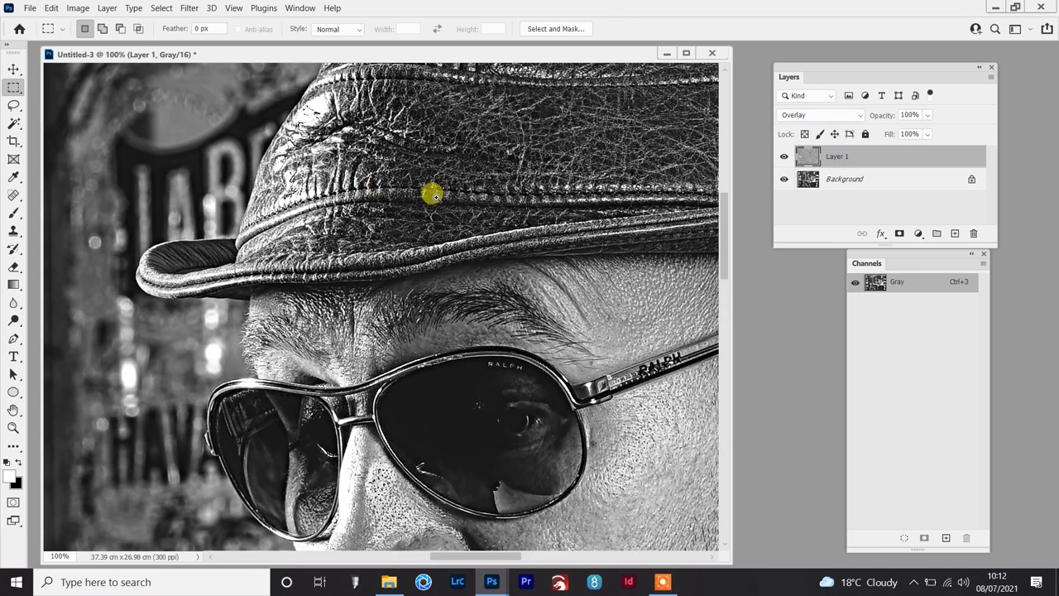
pyautogui.click(784, 157)
pyautogui.click(784, 157)
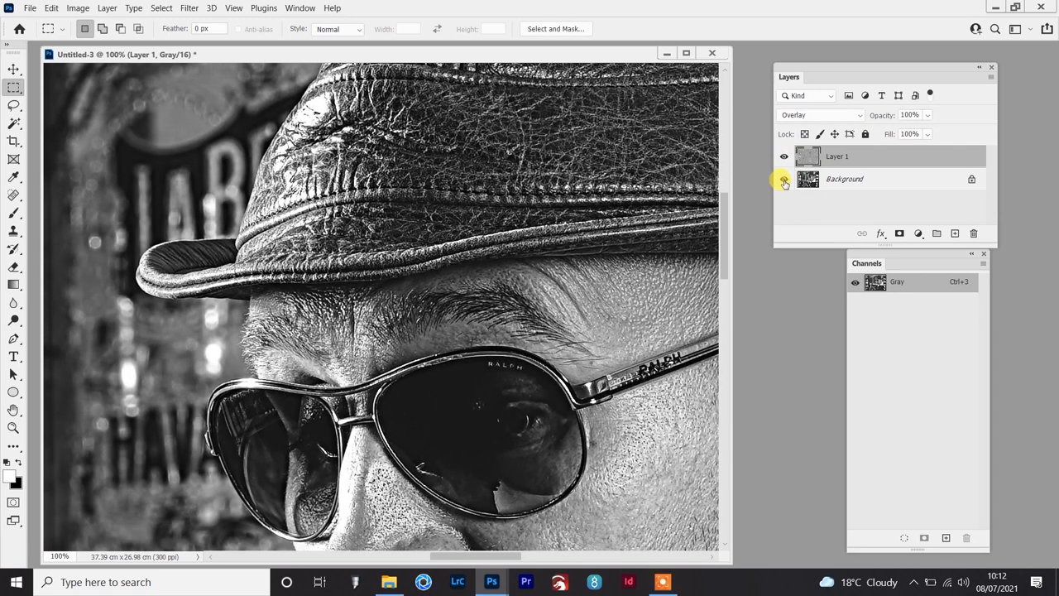
# Merge Layer 1 and the Background into one layer.
pyautogui.hotkey('ctrl', '0')
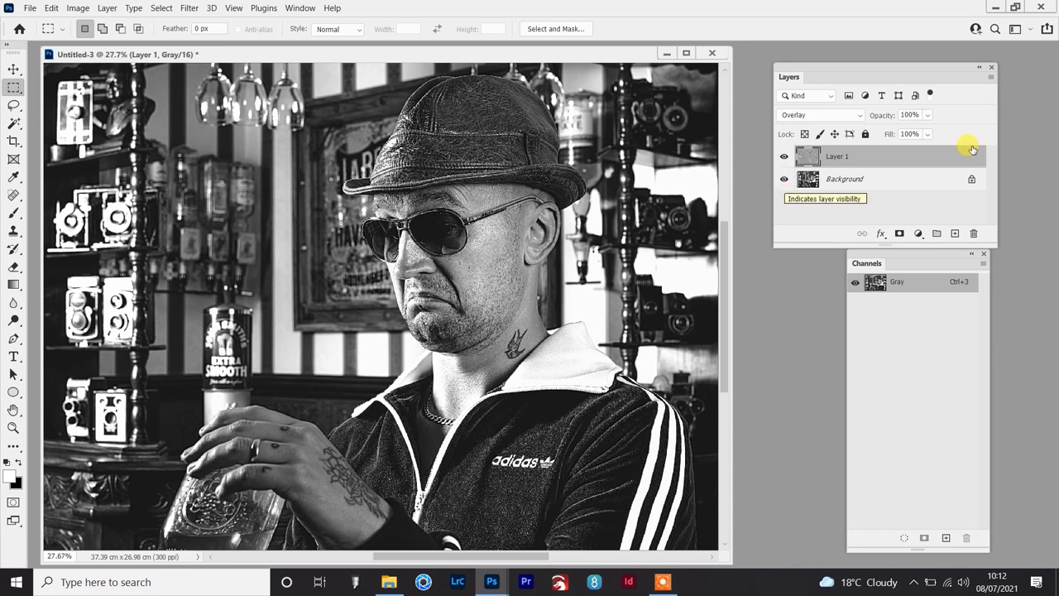
pyautogui.keyDown('shift'); pyautogui.click(861, 179); pyautogui.keyUp('shift')
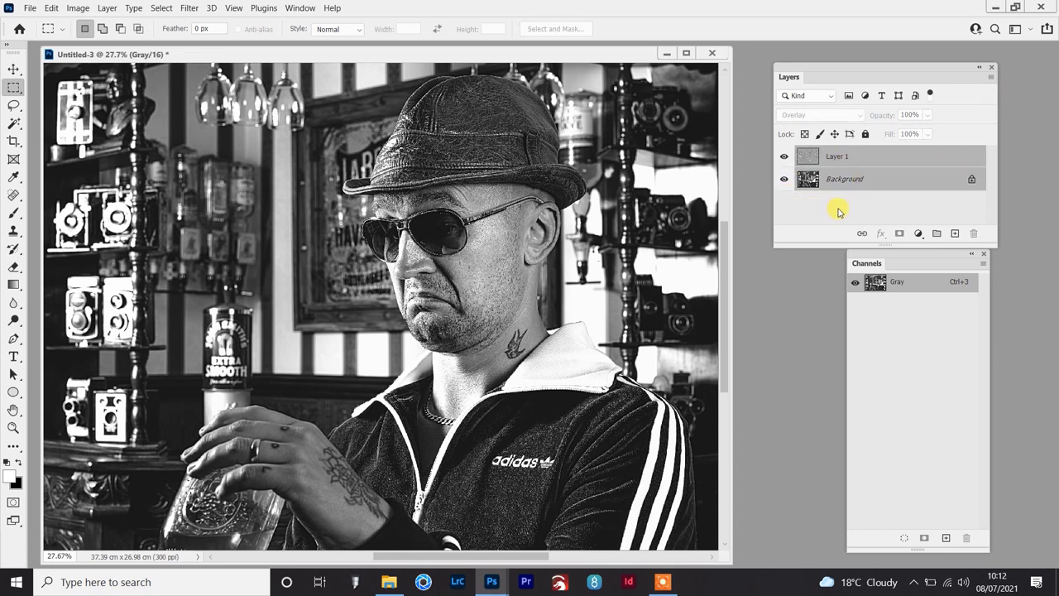
pyautogui.hotkey('ctrl', 'e')
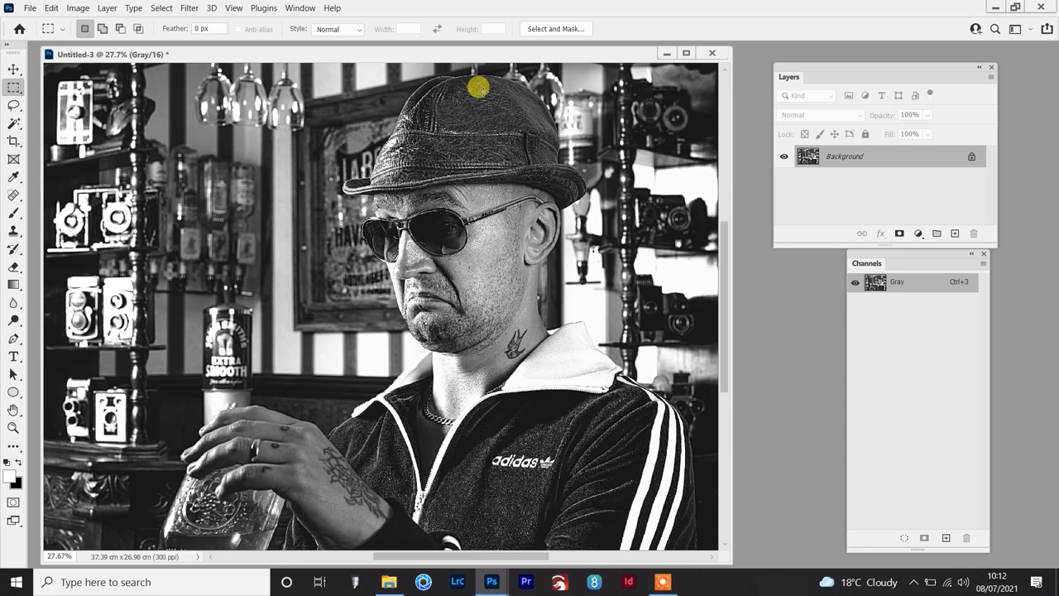
# Invert the merged image to a negative and flip the canvas horizontally.
pyautogui.hotkey('ctrl', 'i')
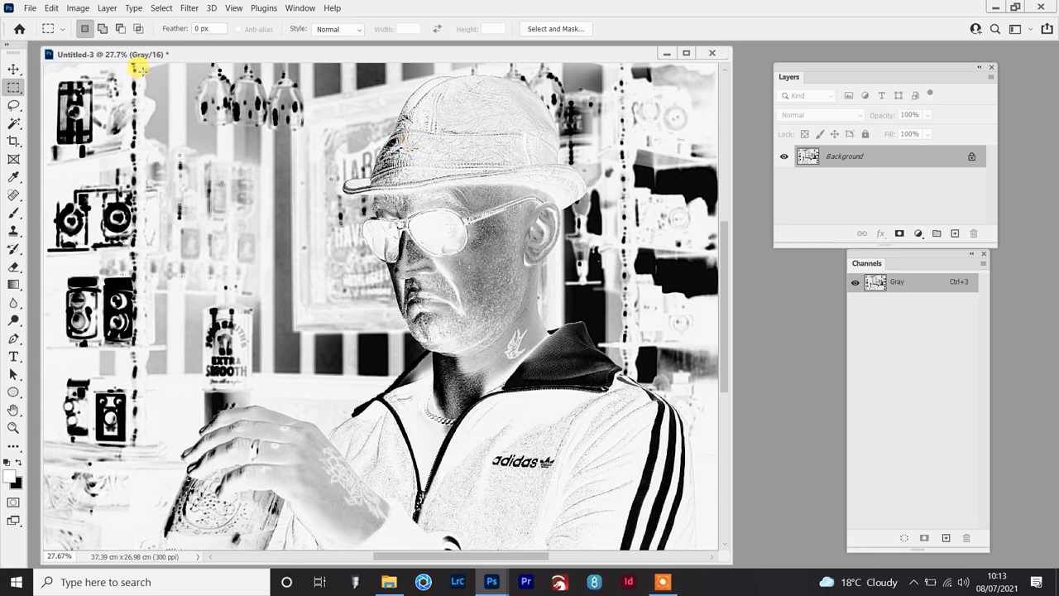
pyautogui.click(78, 9)
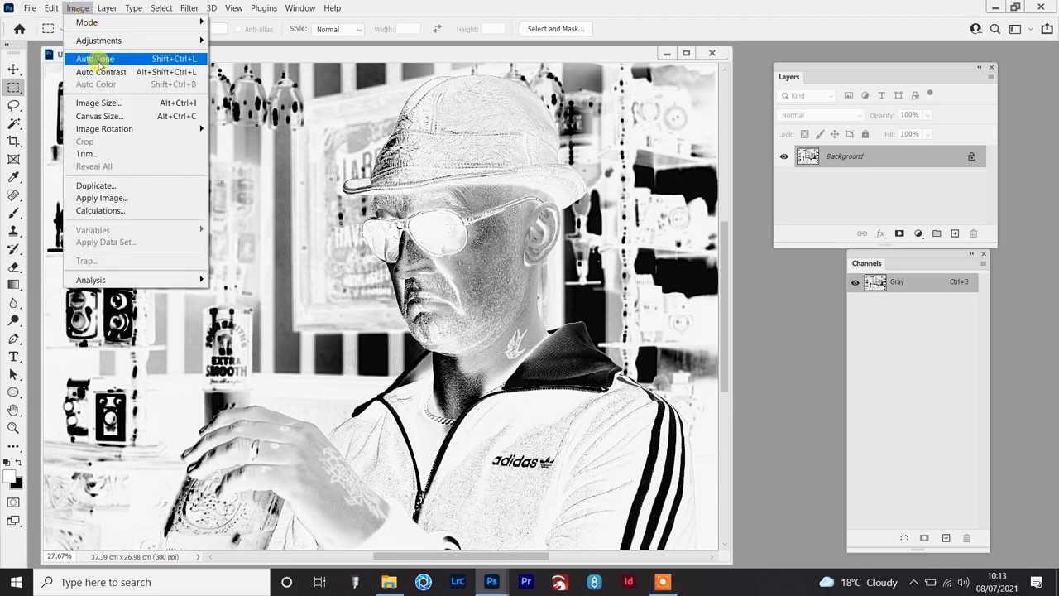
pyautogui.moveTo(135, 128)
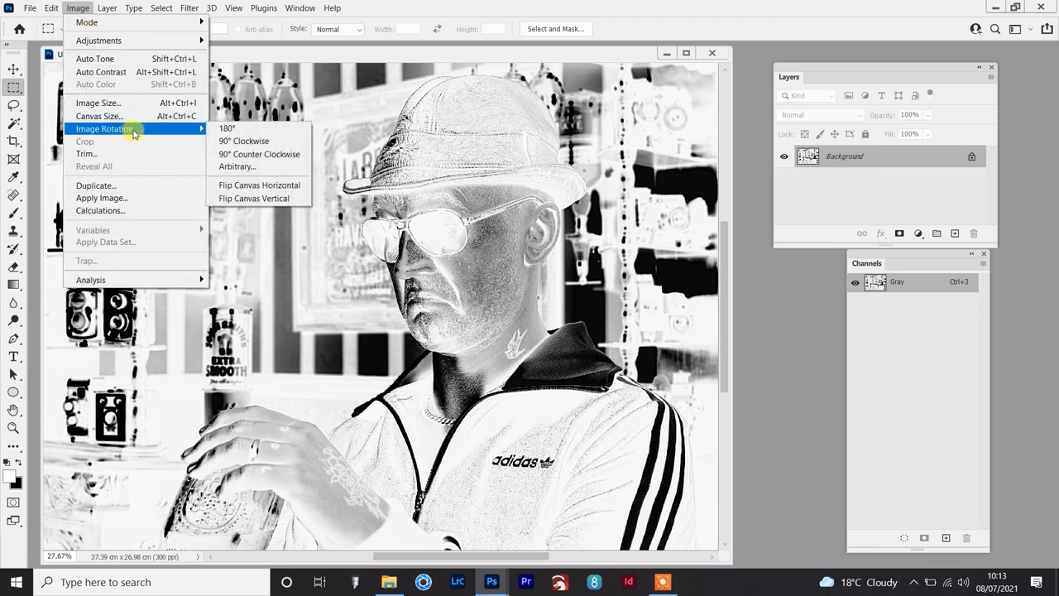
pyautogui.click(267, 187)
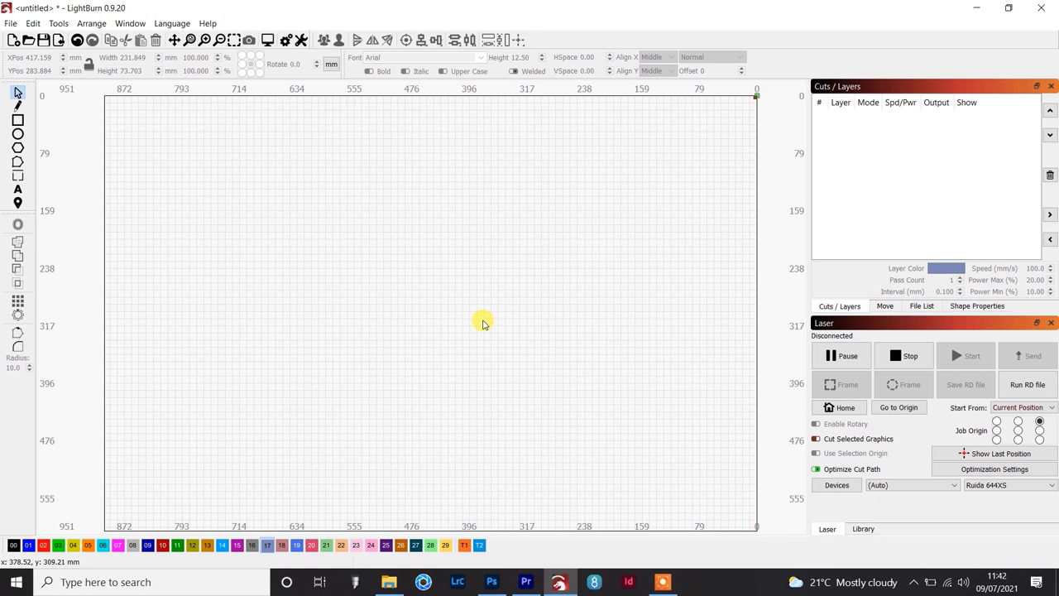
# Import the Booms TEST image from the Youtube Files folder onto the LightBurn workspace.
pyautogui.click(393, 584)
pyautogui.click(807, 215)
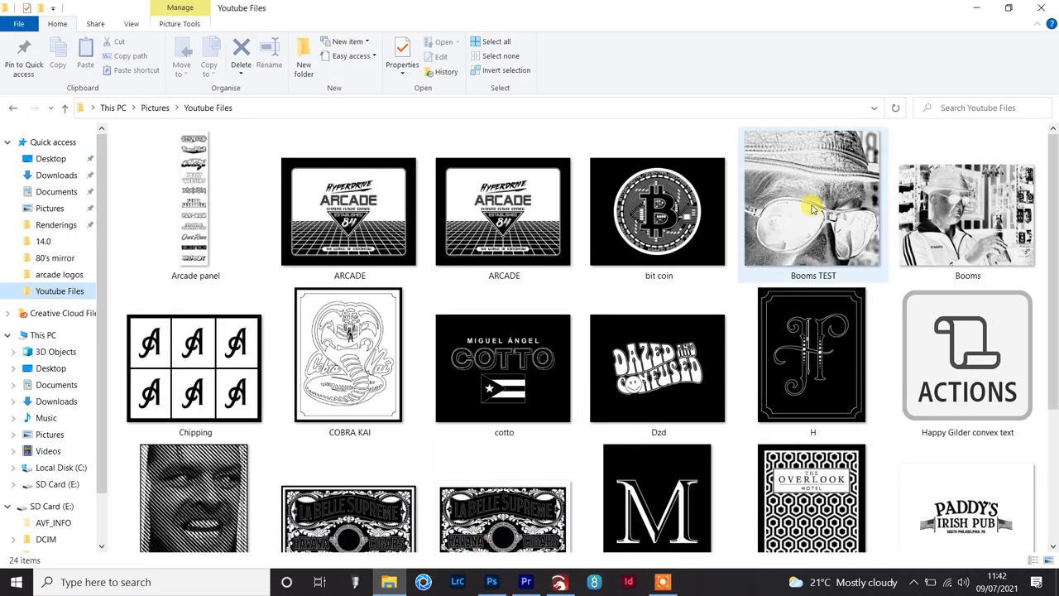
pyautogui.moveTo(812, 230); pyautogui.dragTo(381, 278)
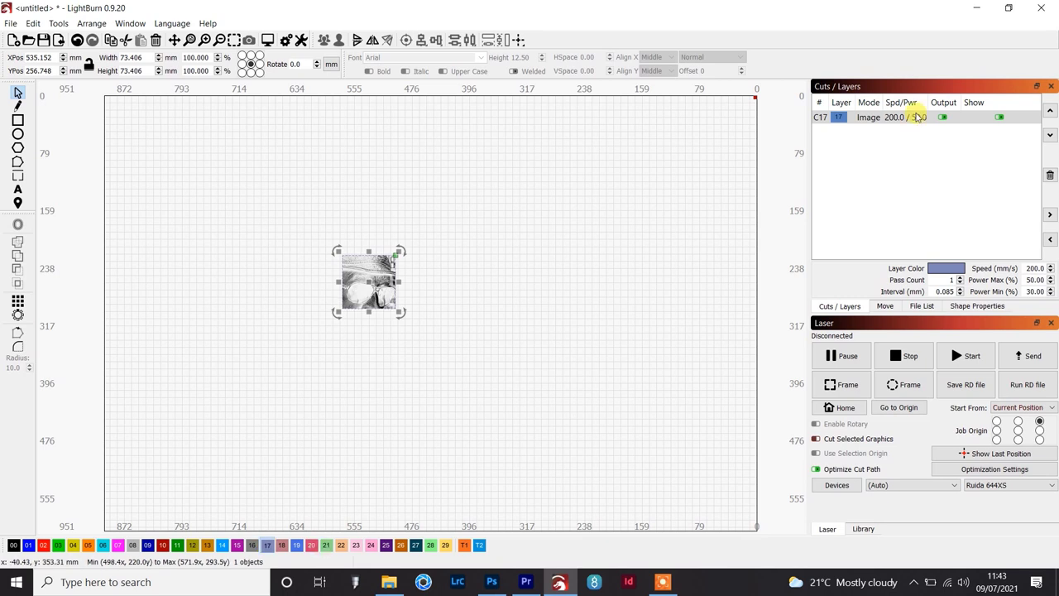
# Examine the image layer's cut settings, including speed, maximum and minimum power, line interval and DPI.
pyautogui.doubleClick(886, 119)
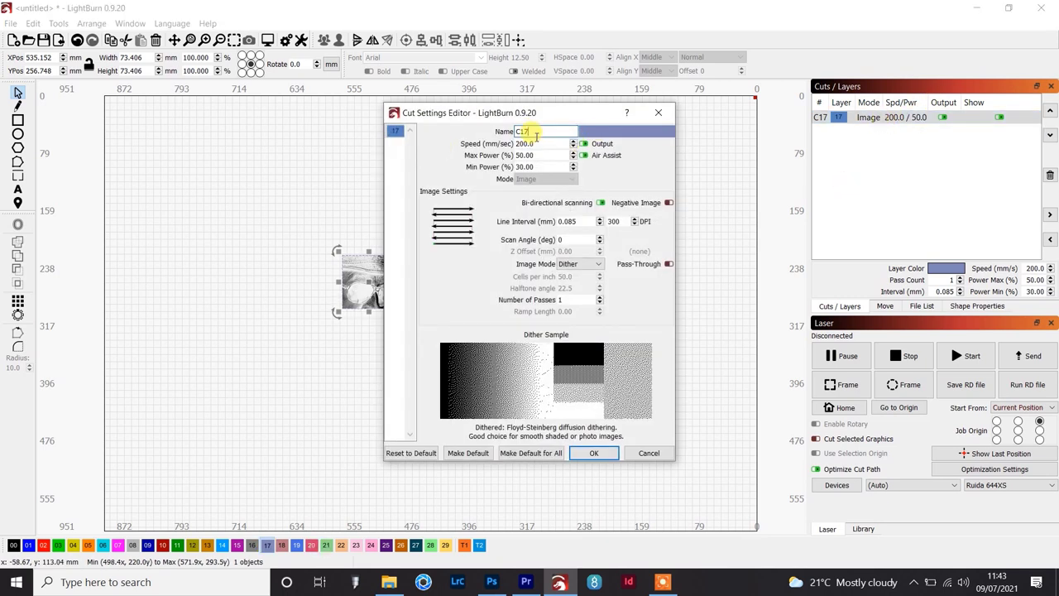
pyautogui.moveTo(509, 133); pyautogui.dragTo(562, 143)
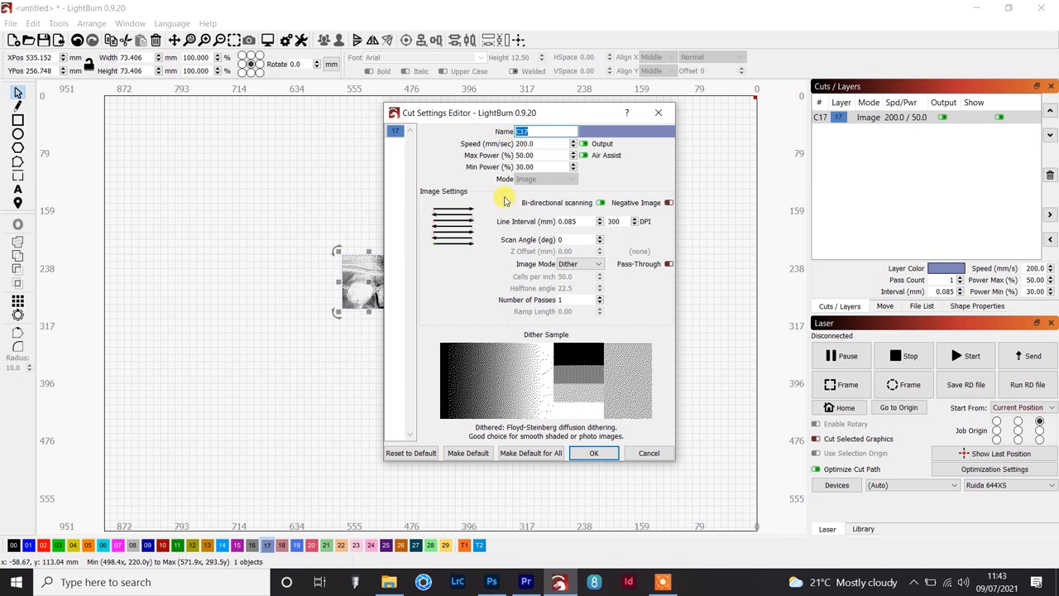
pyautogui.click(639, 456)
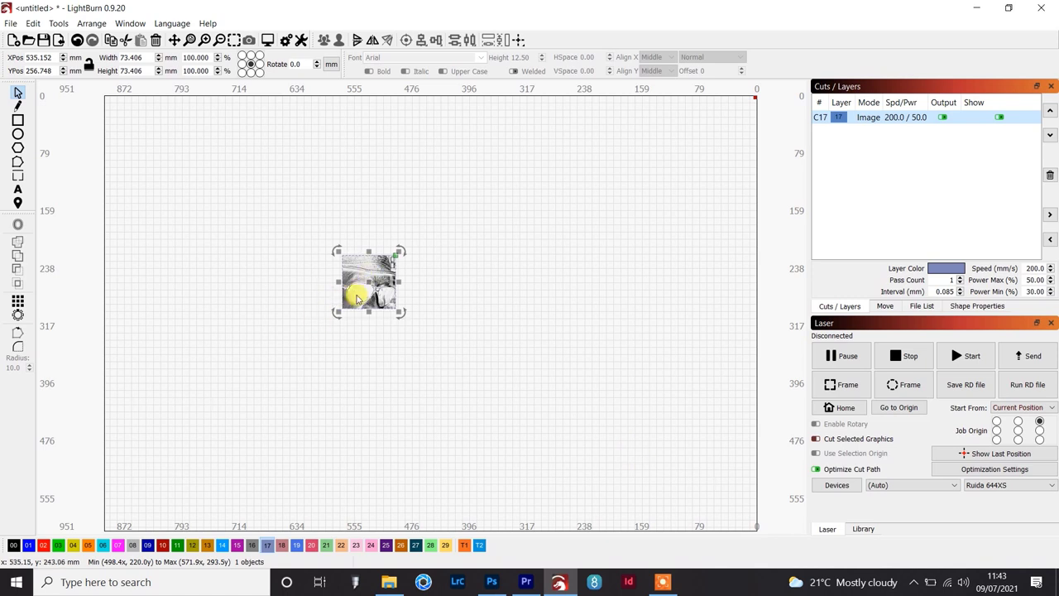
pyautogui.moveTo(370, 276); pyautogui.dragTo(373, 306)
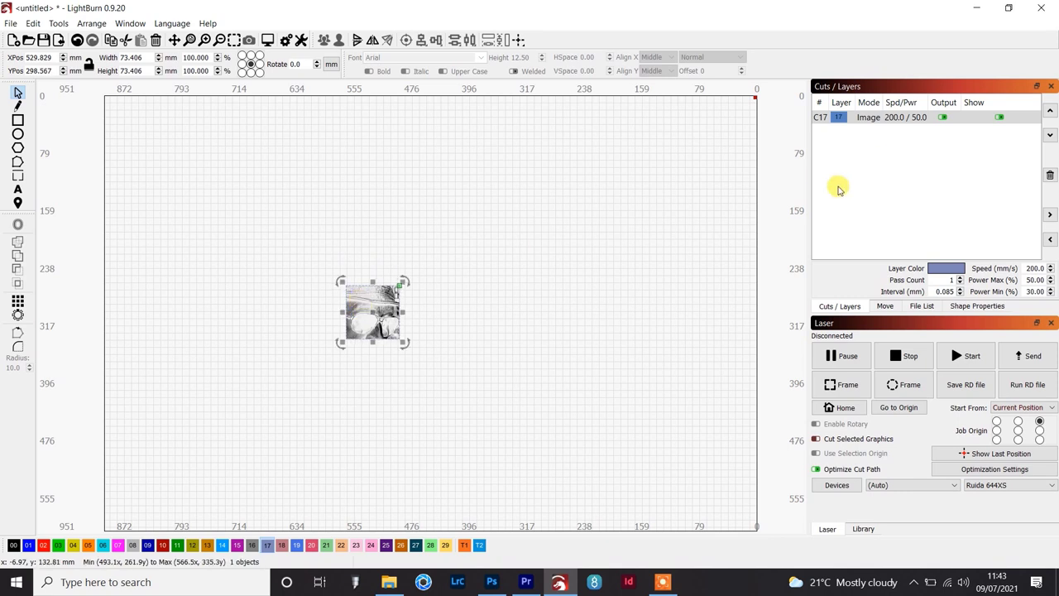
pyautogui.click(868, 120)
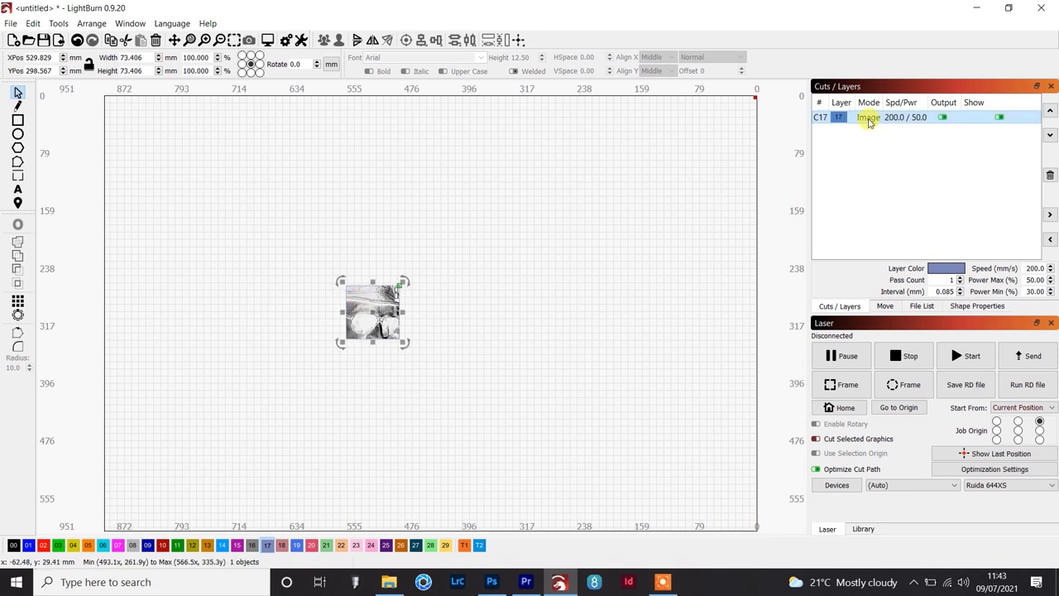
pyautogui.doubleClick(868, 120)
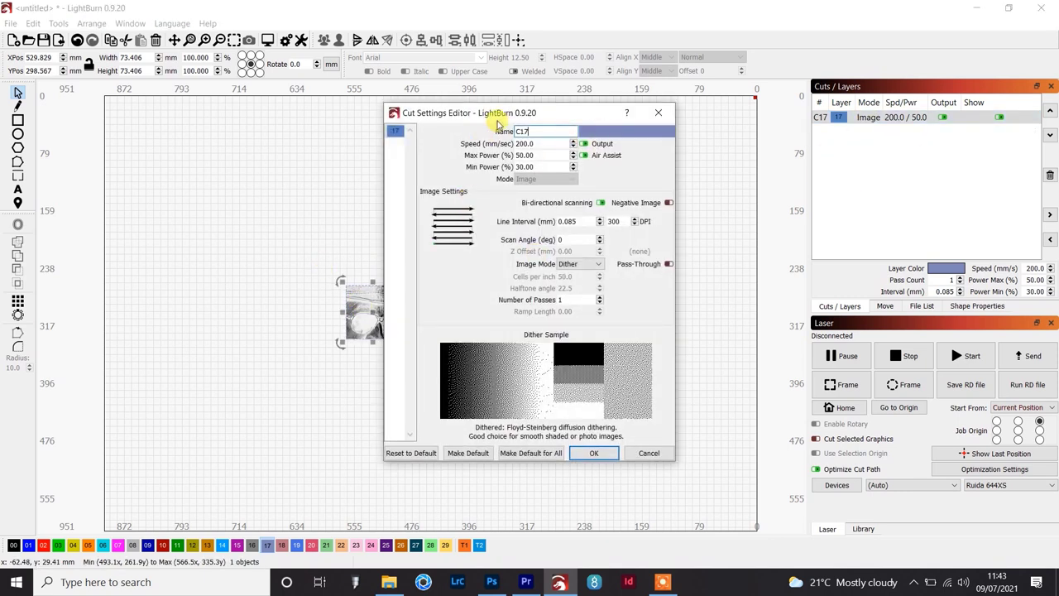
pyautogui.doubleClick(537, 167)
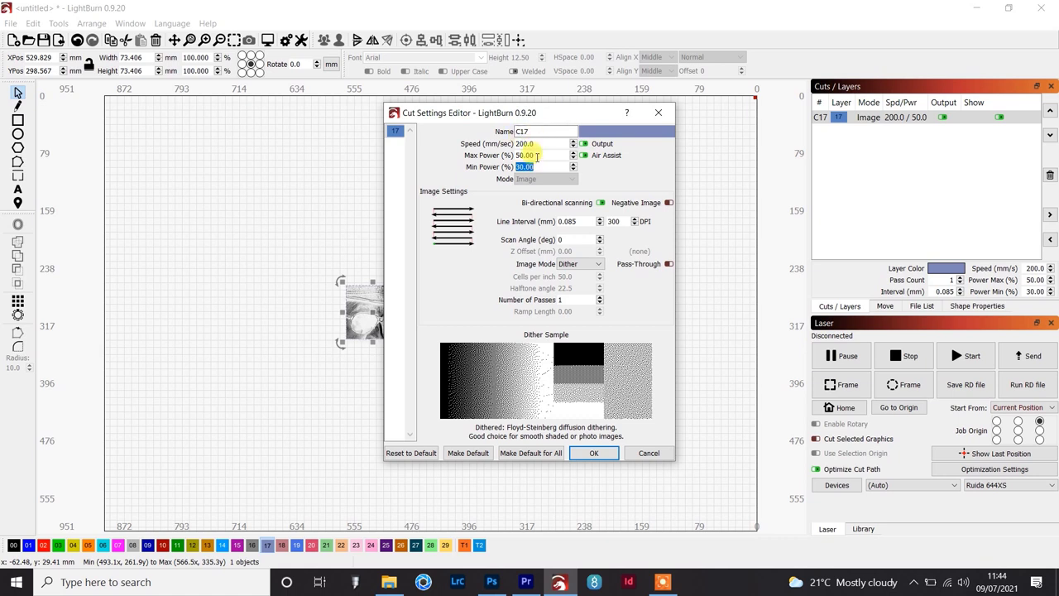
pyautogui.click(536, 155)
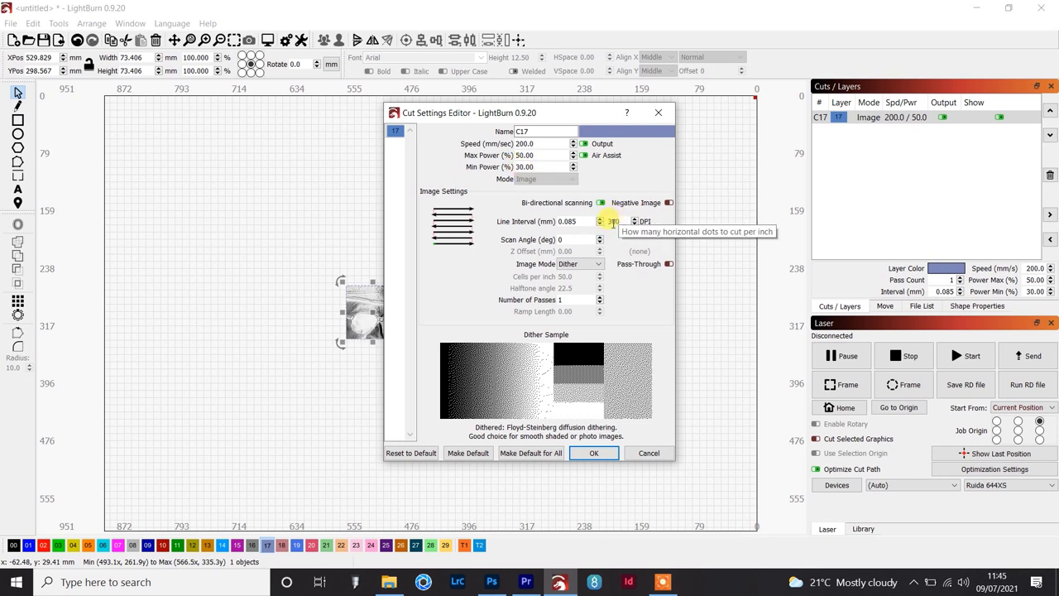
pyautogui.click(593, 452)
# Move the image slightly up the workspace and add the text label 200/50/30 directly above it.
pyautogui.moveTo(372, 312); pyautogui.dragTo(371, 277)
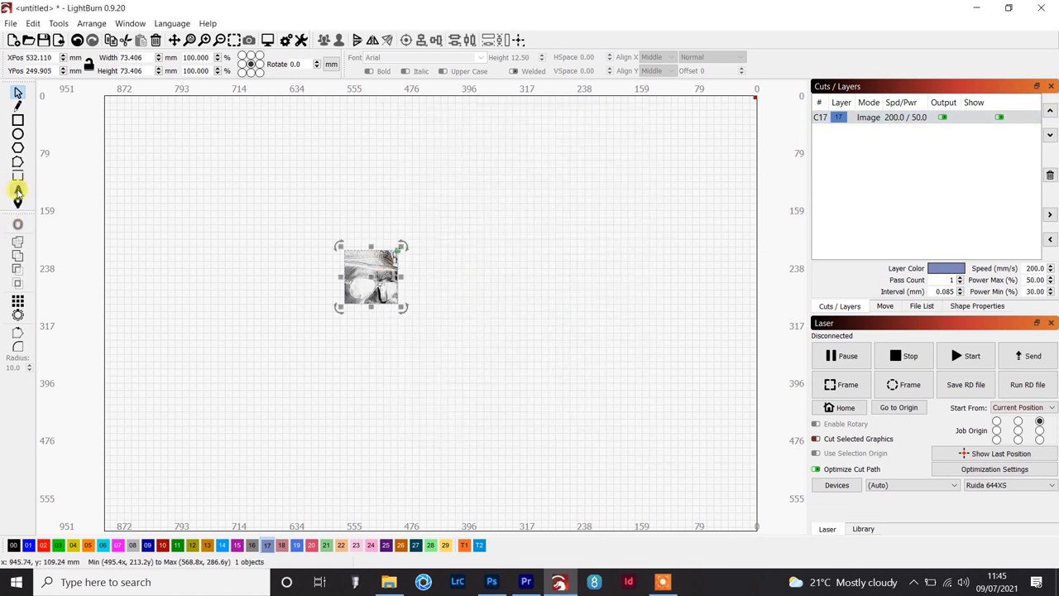
pyautogui.click(18, 190)
pyautogui.click(353, 230)
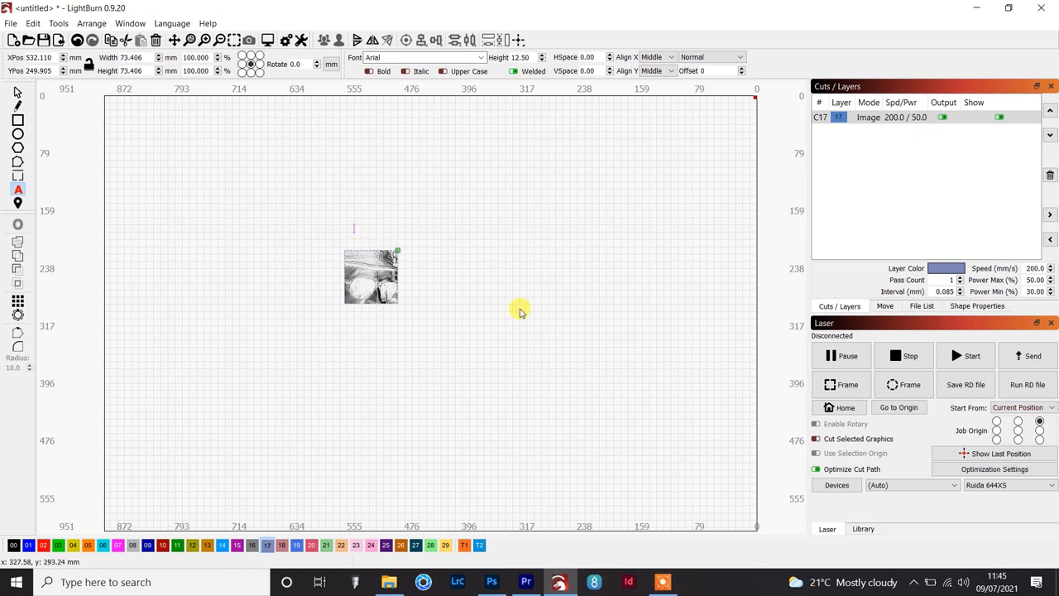
pyautogui.write('200')
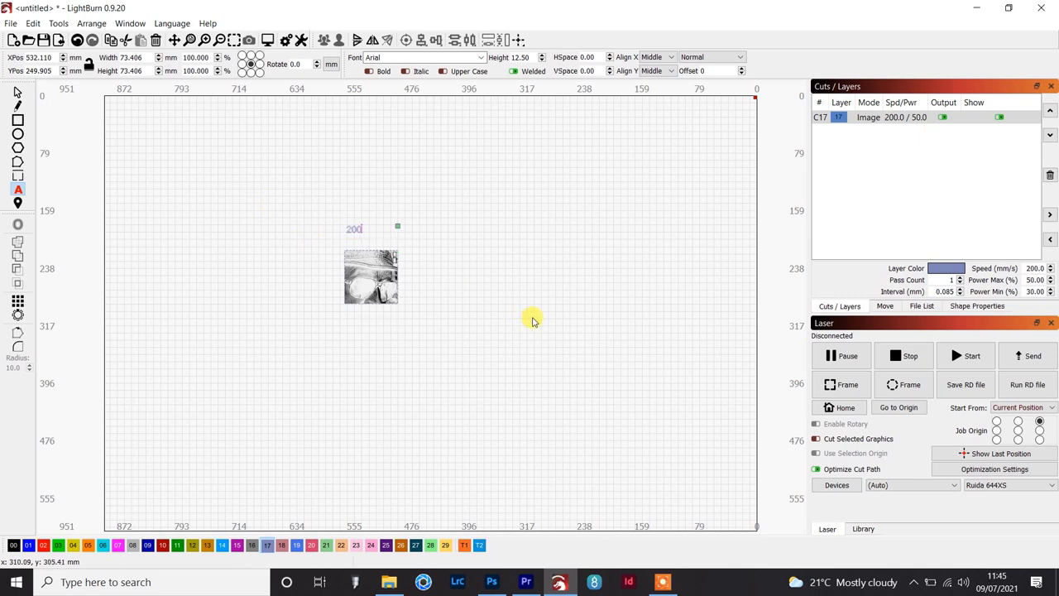
pyautogui.write('/50/30')
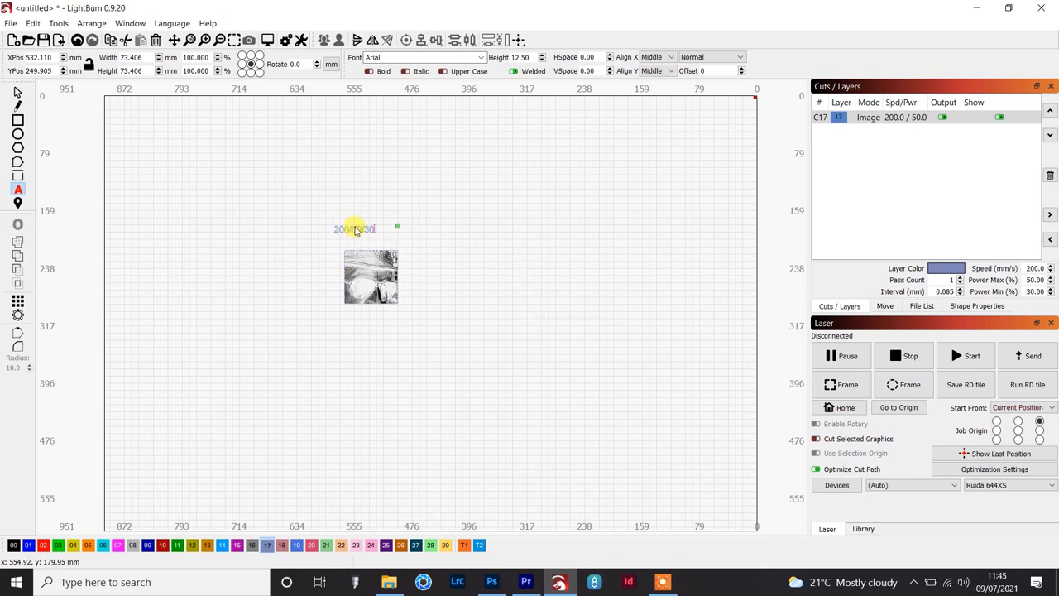
pyautogui.press('Escape')
pyautogui.click(18, 93)
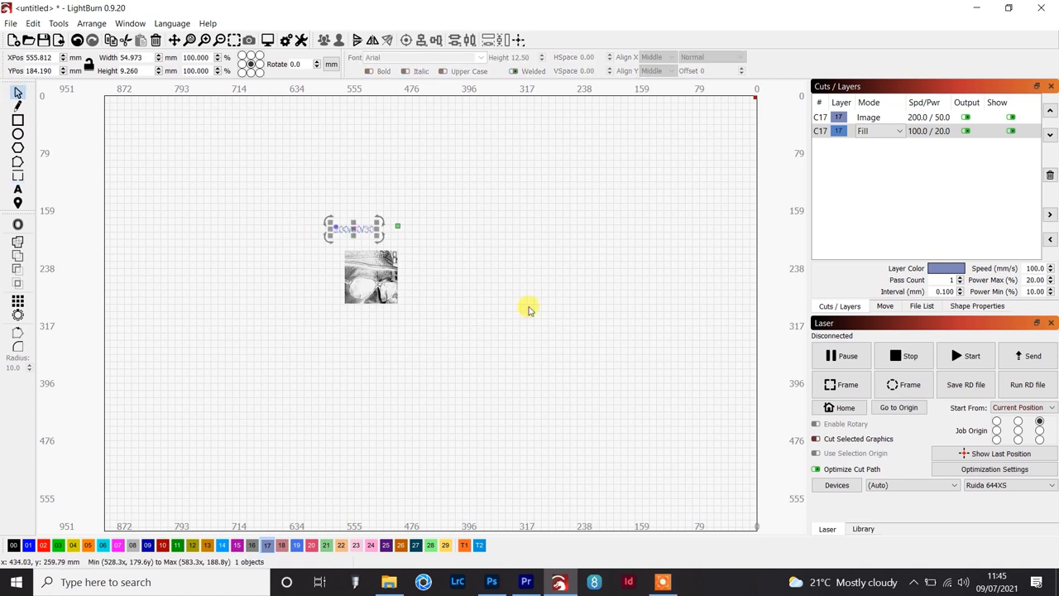
pyautogui.moveTo(351, 232); pyautogui.dragTo(369, 245)
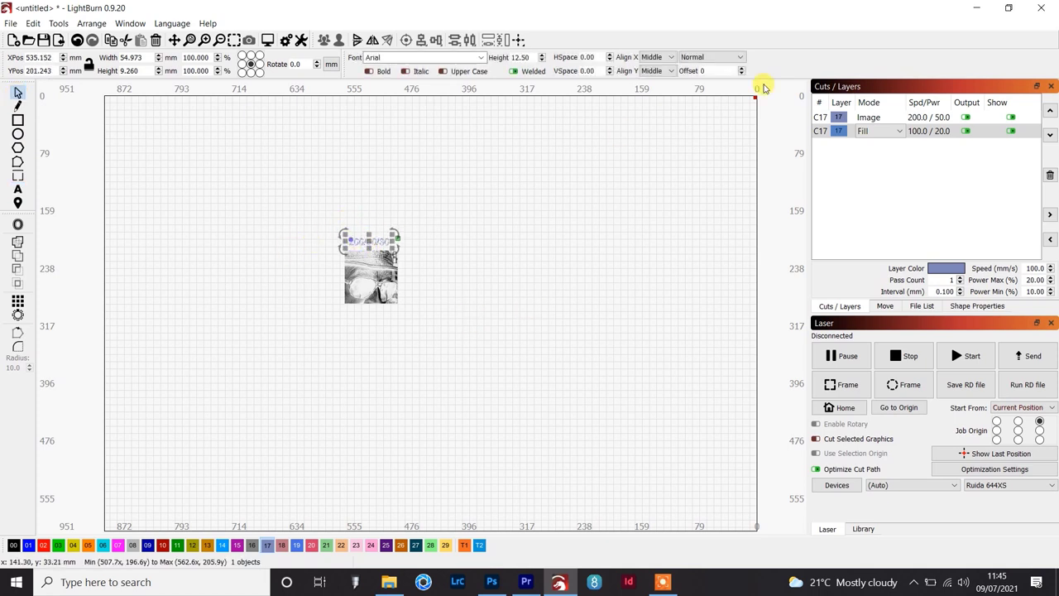
# Try Line mode on the text label's layer and return it to Fill.
pyautogui.click(881, 135)
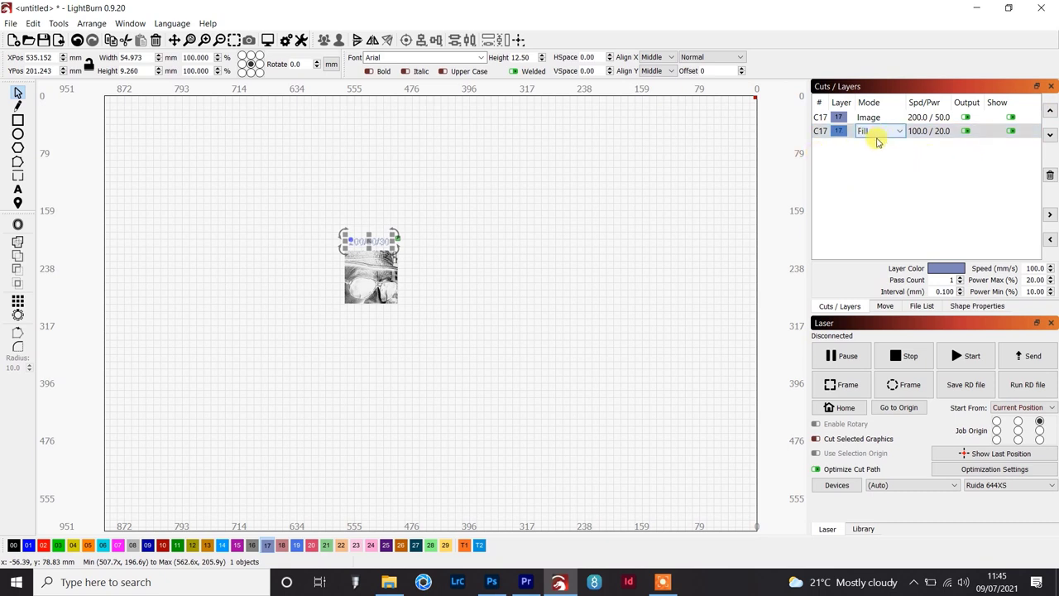
pyautogui.click(901, 134)
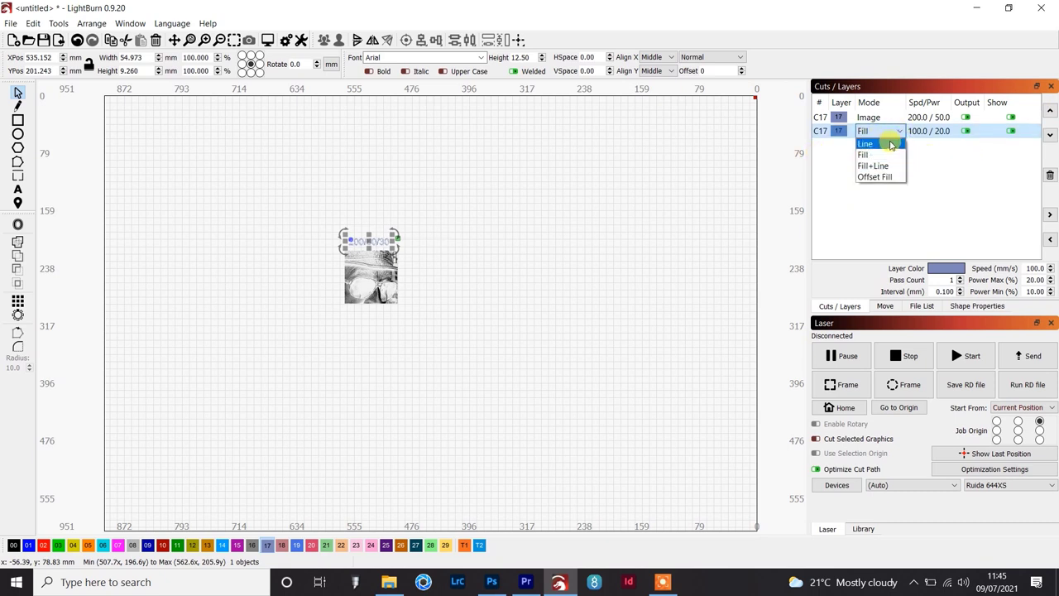
pyautogui.click(891, 144)
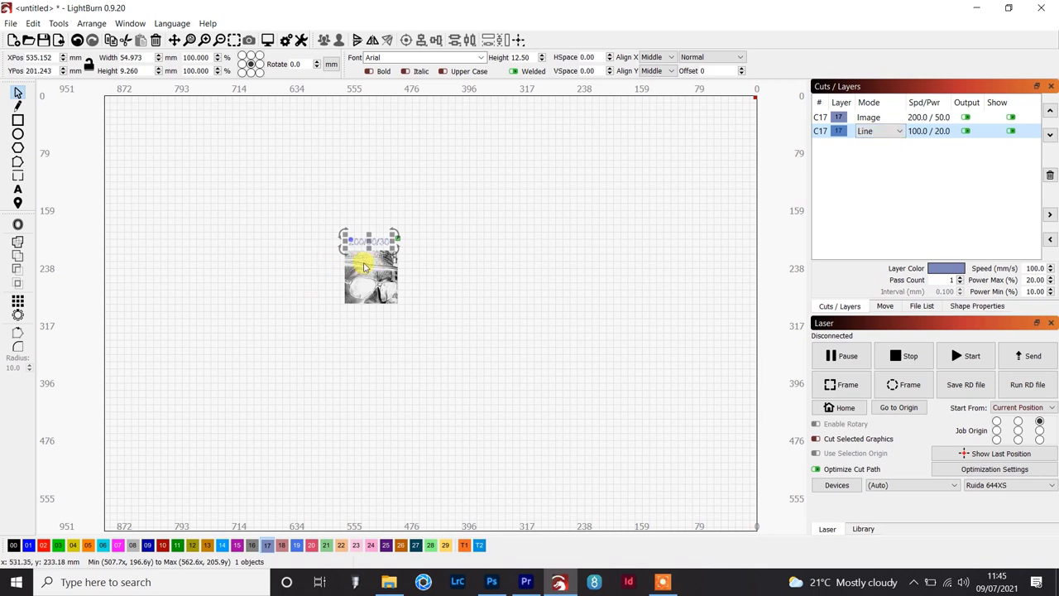
pyautogui.scroll(3, 355, 237)
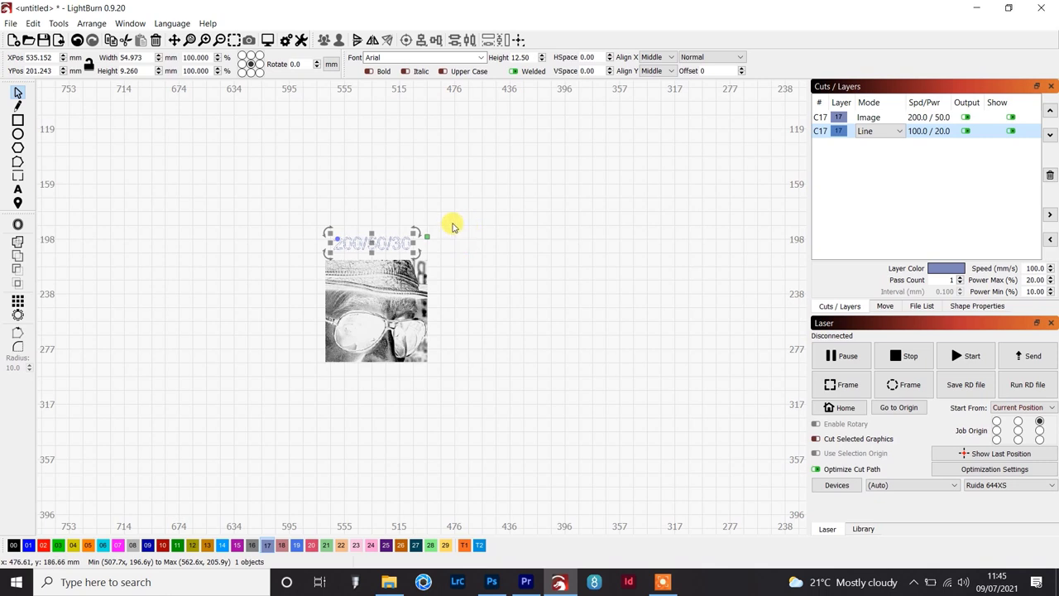
pyautogui.click(899, 132)
pyautogui.click(875, 151)
# Set the text layer's speed to 200 mm/sec, max power to 50% and min power to 30%, and mirror the label horizontally.
pyautogui.doubleClick(839, 132)
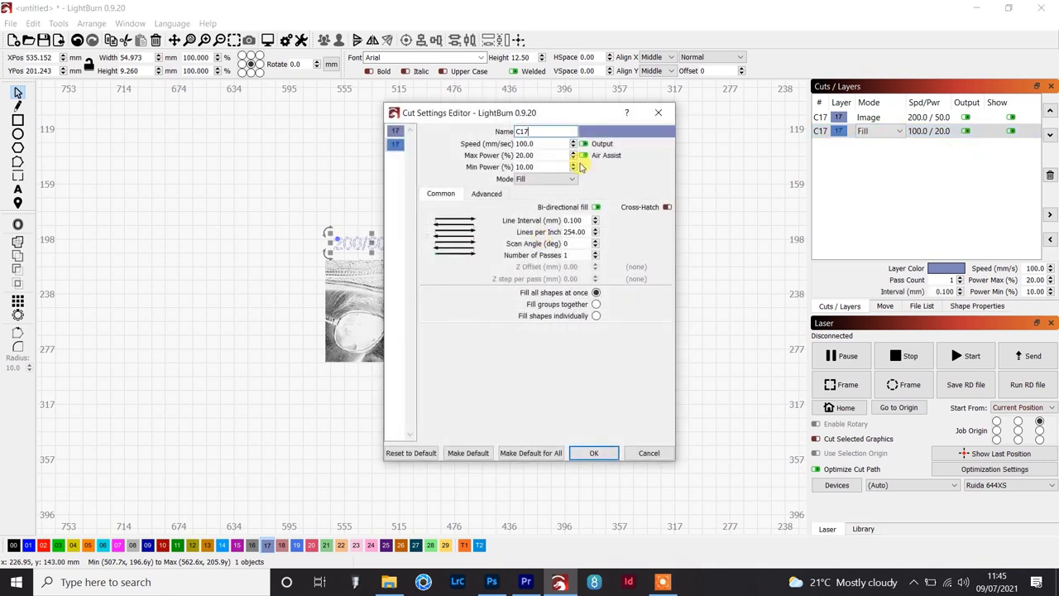
pyautogui.doubleClick(513, 167)
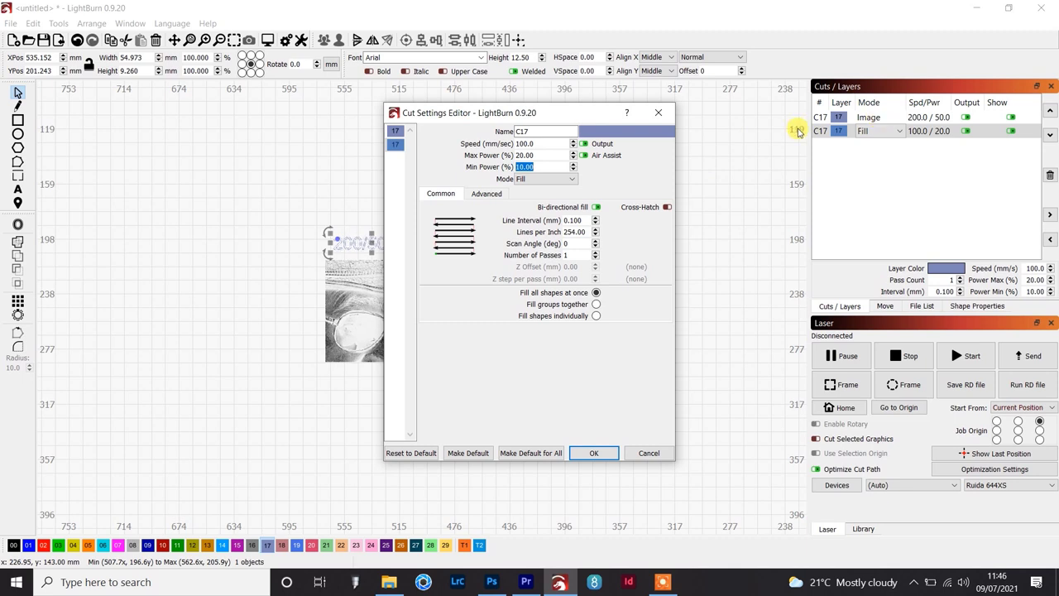
pyautogui.click(538, 144)
pyautogui.doubleClick(538, 143)
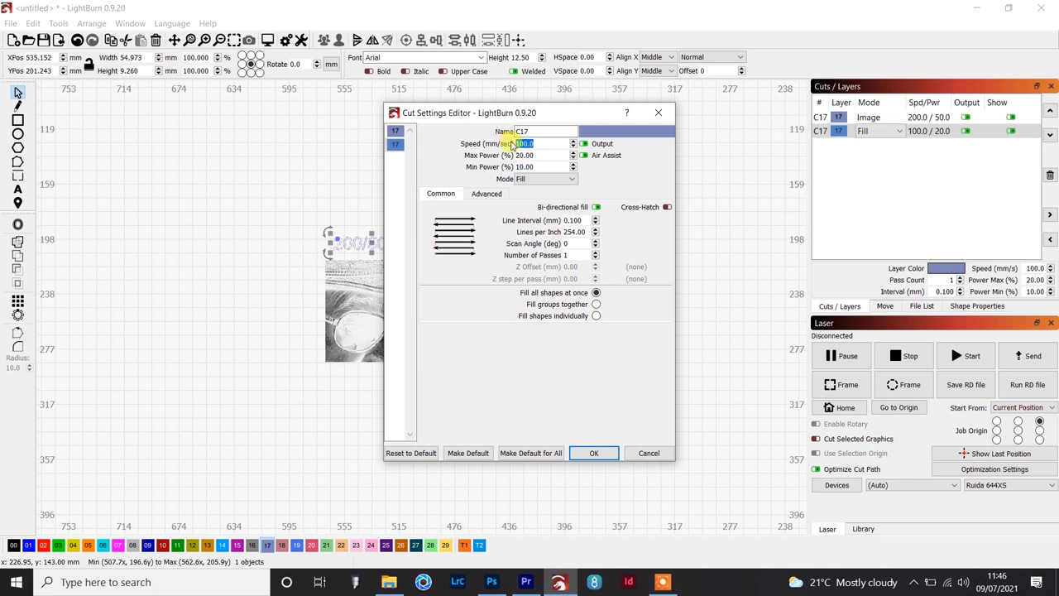
pyautogui.write('200')
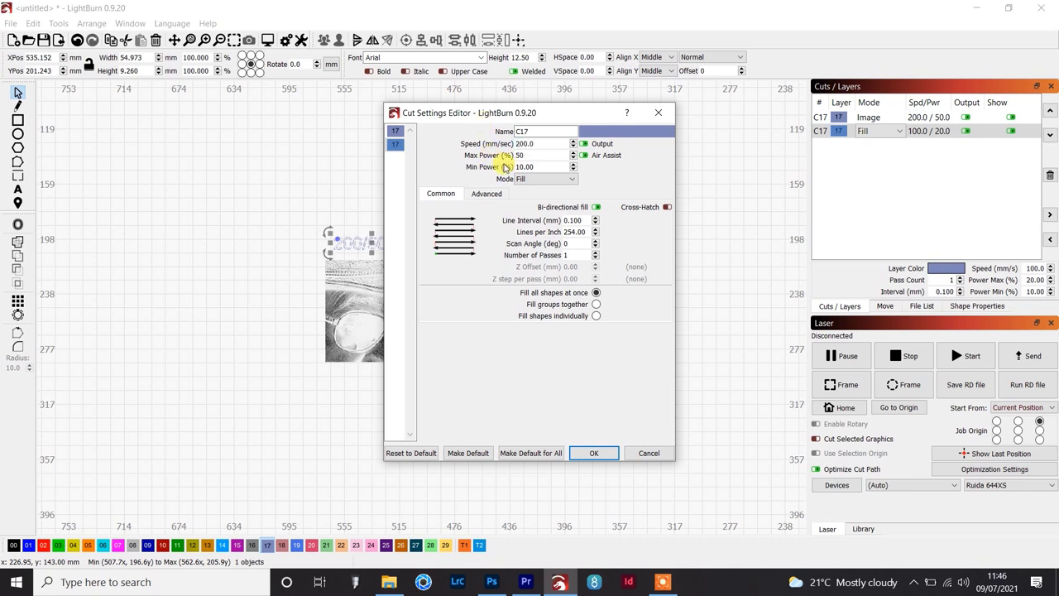
pyautogui.press('Tab')
pyautogui.write('30')
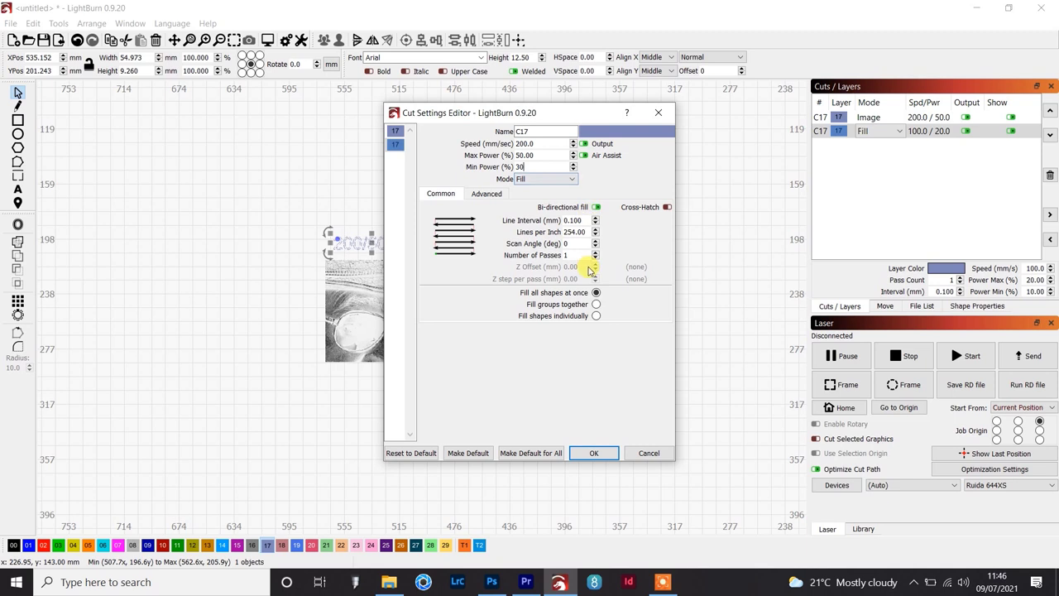
pyautogui.click(594, 453)
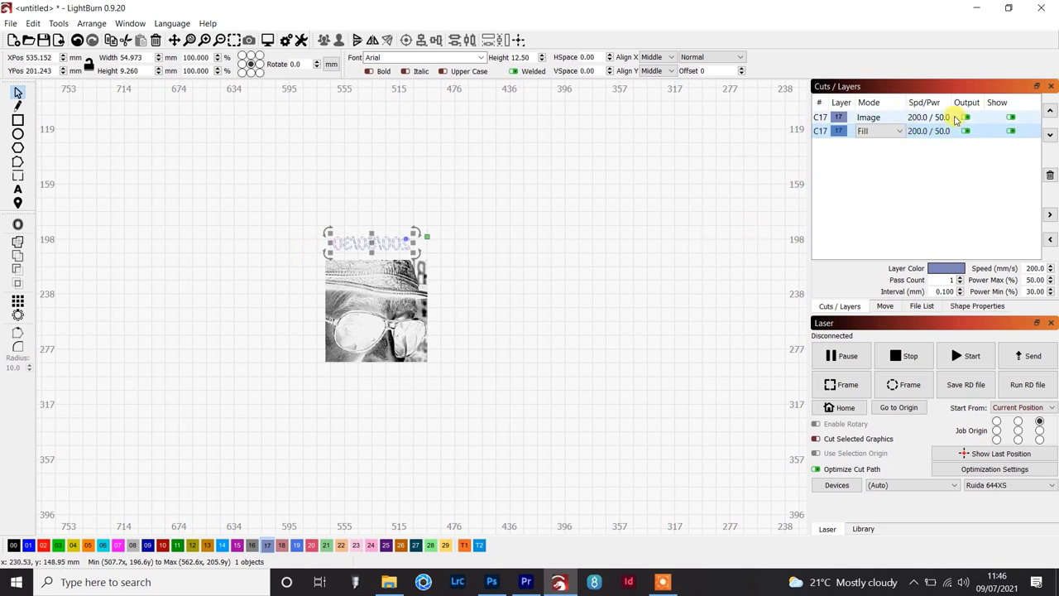
# Place a duplicate of the image beside the original, assign it to layer 18 and check that layer's cut settings.
pyautogui.click(378, 302)
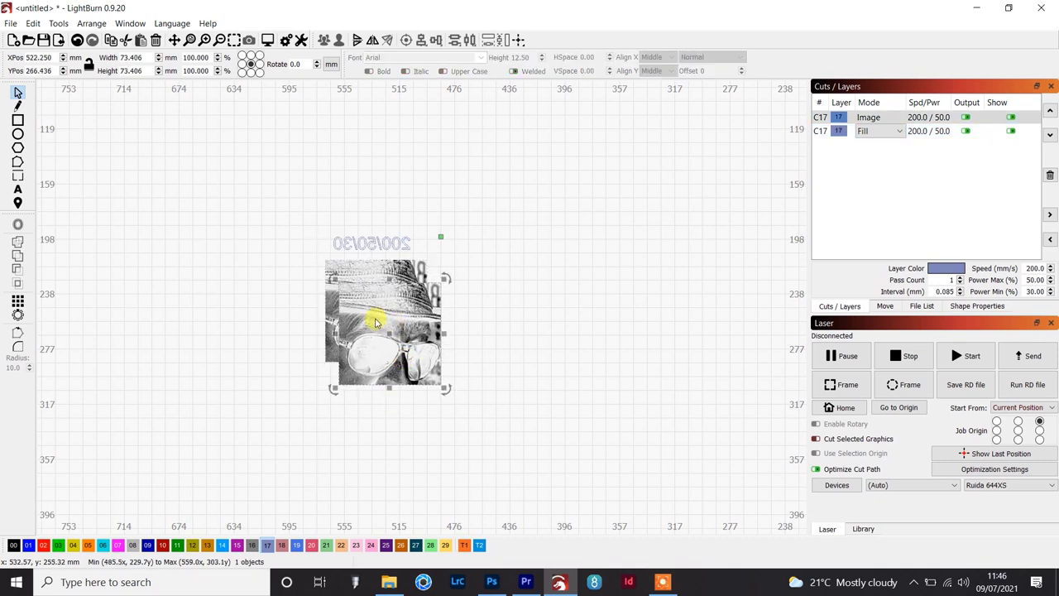
pyautogui.moveTo(373, 310); pyautogui.dragTo(466, 296)
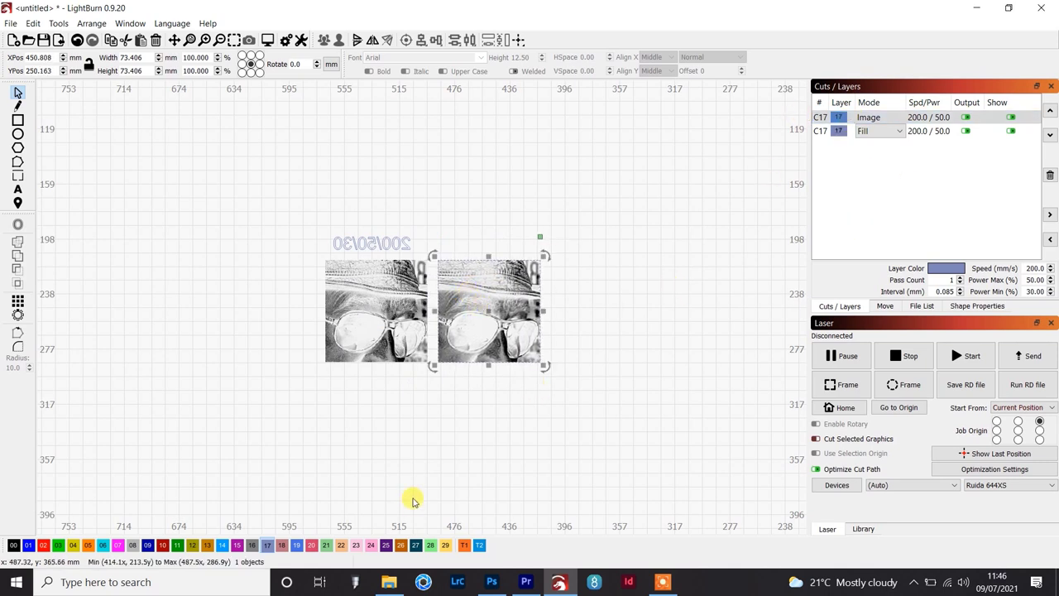
pyautogui.click(283, 545)
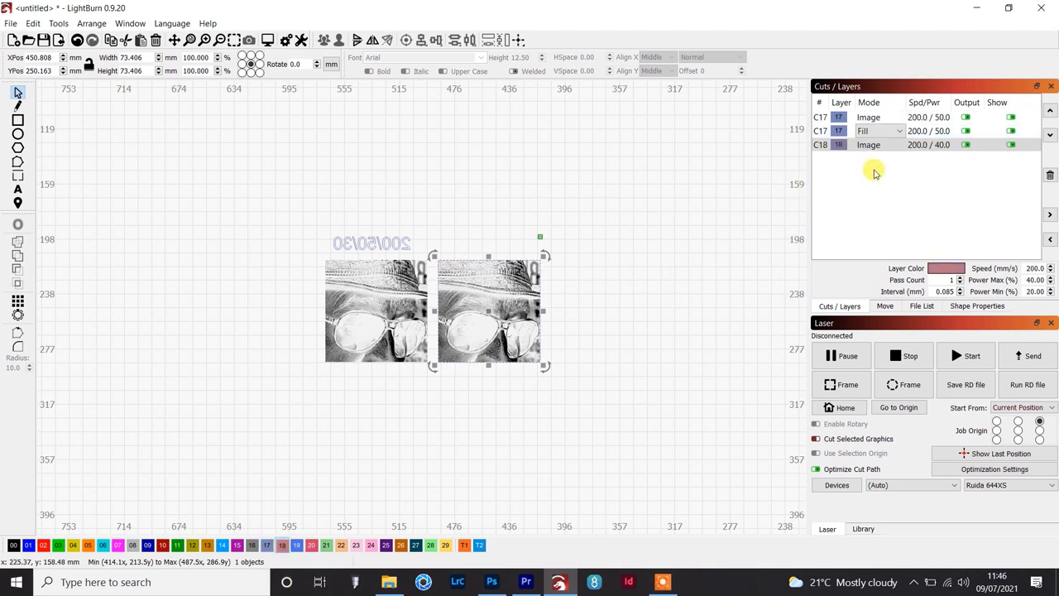
pyautogui.click(919, 146)
pyautogui.doubleClick(920, 149)
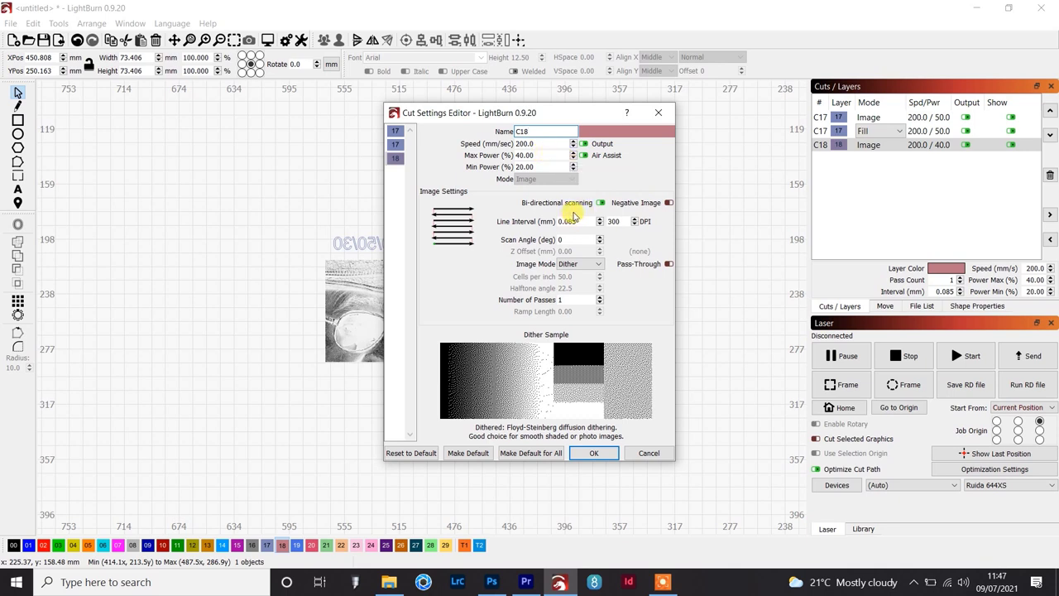
pyautogui.click(594, 453)
# Duplicate the mirrored 200/50/30 label and place the copy above the second image.
pyautogui.click(385, 241)
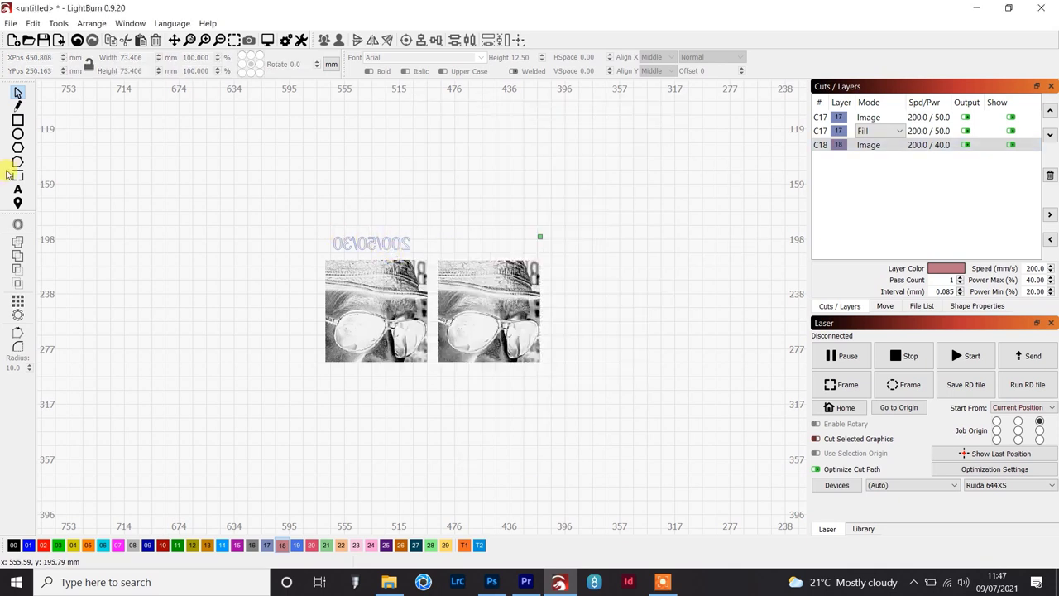
pyautogui.click(373, 243)
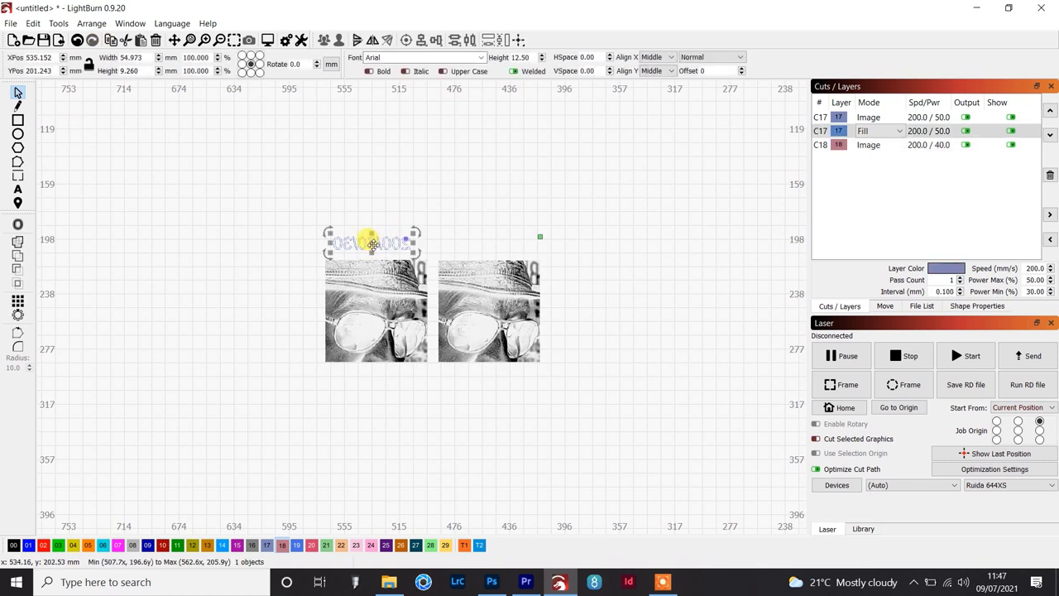
pyautogui.moveTo(383, 242); pyautogui.dragTo(489, 245)
# Change the label above the second image to 200/40/20.
pyautogui.click(18, 190)
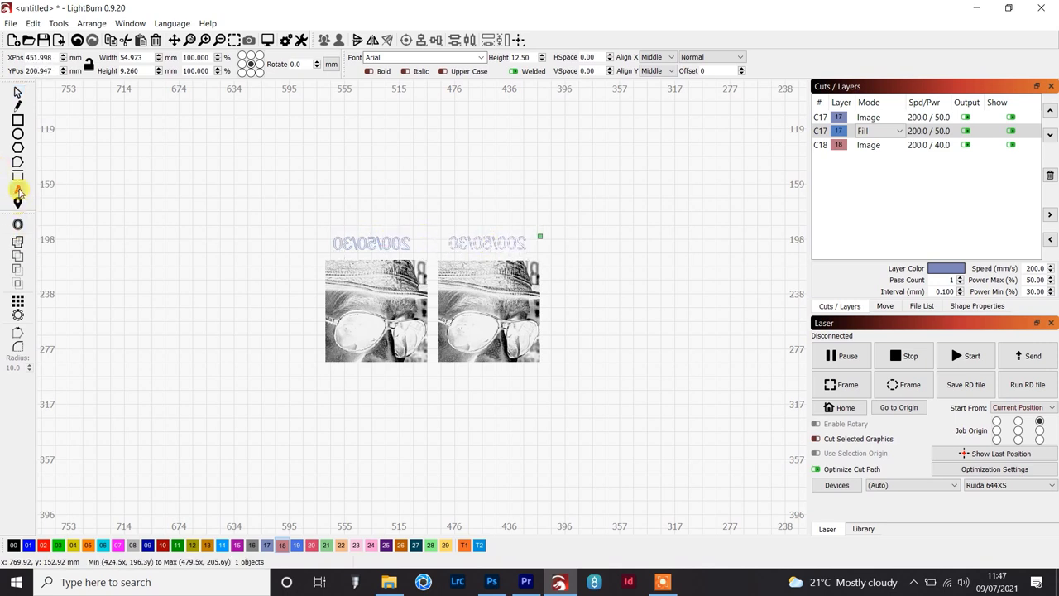
pyautogui.click(487, 241)
pyautogui.press('BackSpace')
pyautogui.press('BackSpace')
pyautogui.press('BackSpace')
pyautogui.press('BackSpace')
pyautogui.press('BackSpace')
pyautogui.press('BackSpace')
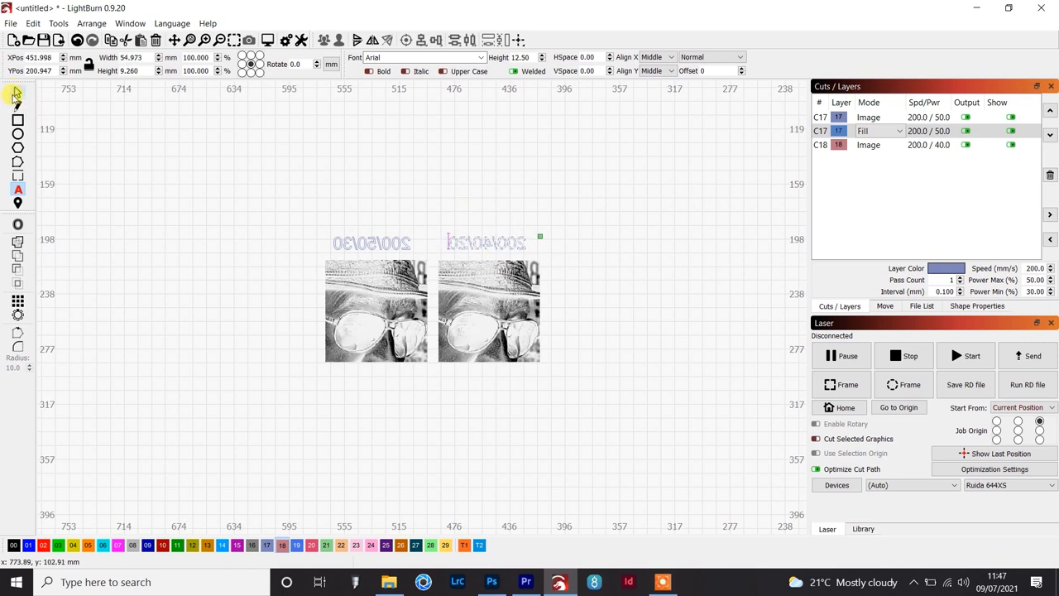
pyautogui.click(886, 135)
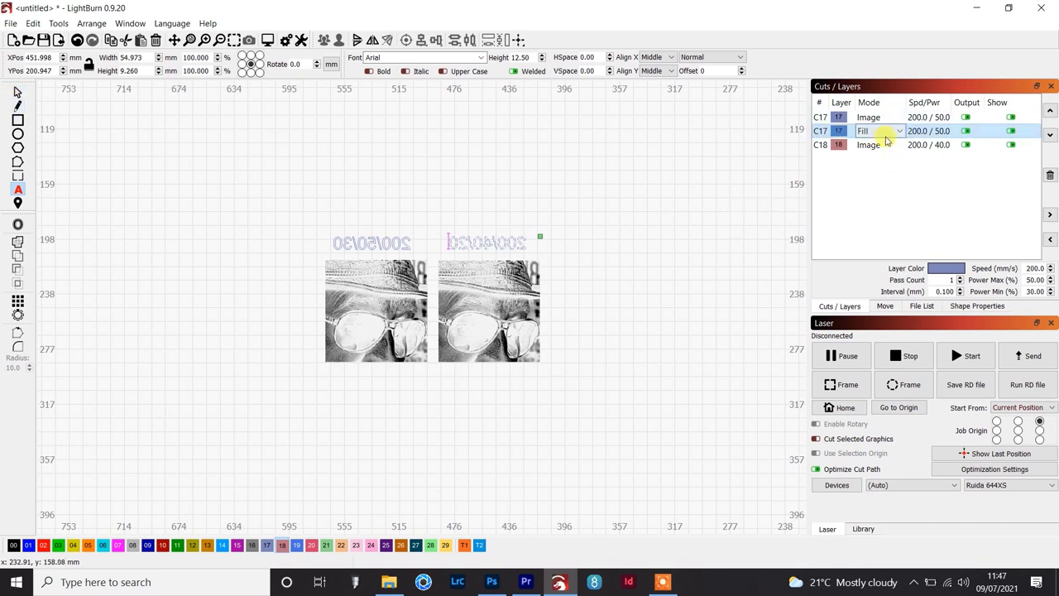
pyautogui.click(19, 92)
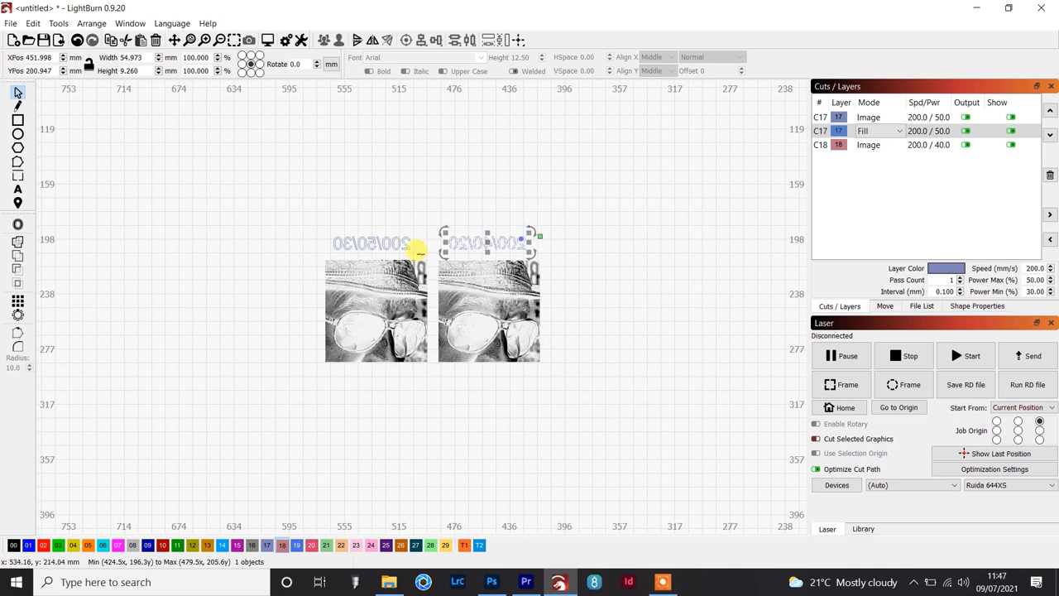
pyautogui.click(486, 309)
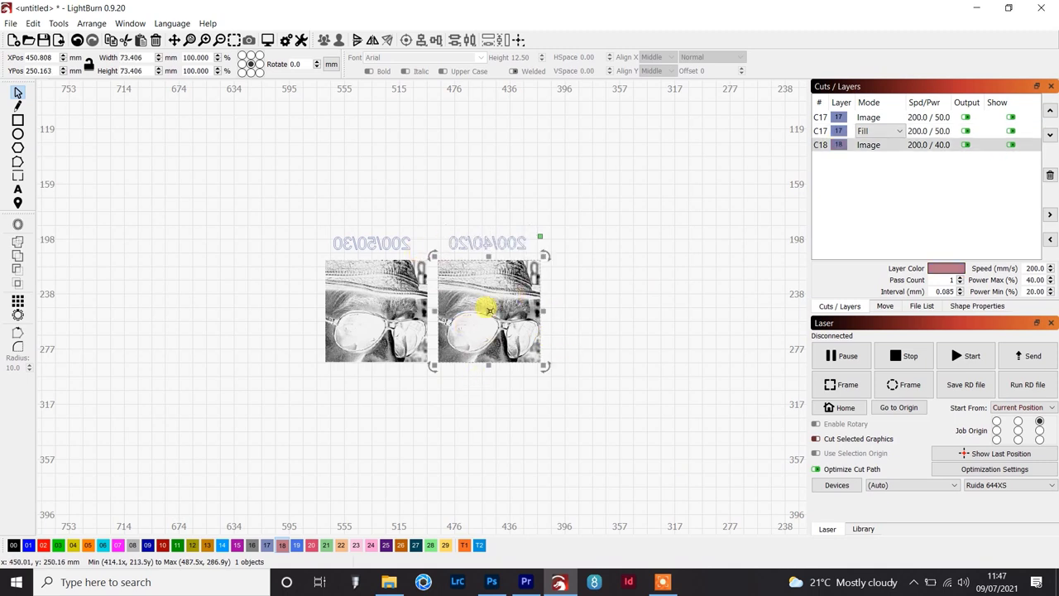
# Place a third copy of the image beside the second, assign it to layer 19 and check that layer's cut settings.
pyautogui.hotkey('ctrl', 'v')
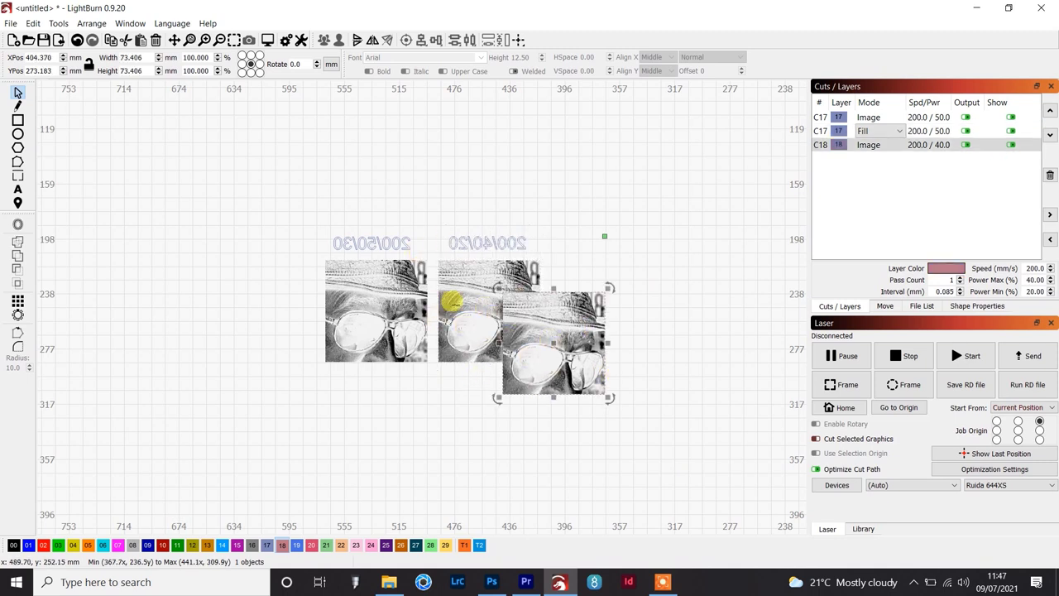
pyautogui.moveTo(549, 323); pyautogui.dragTo(578, 296)
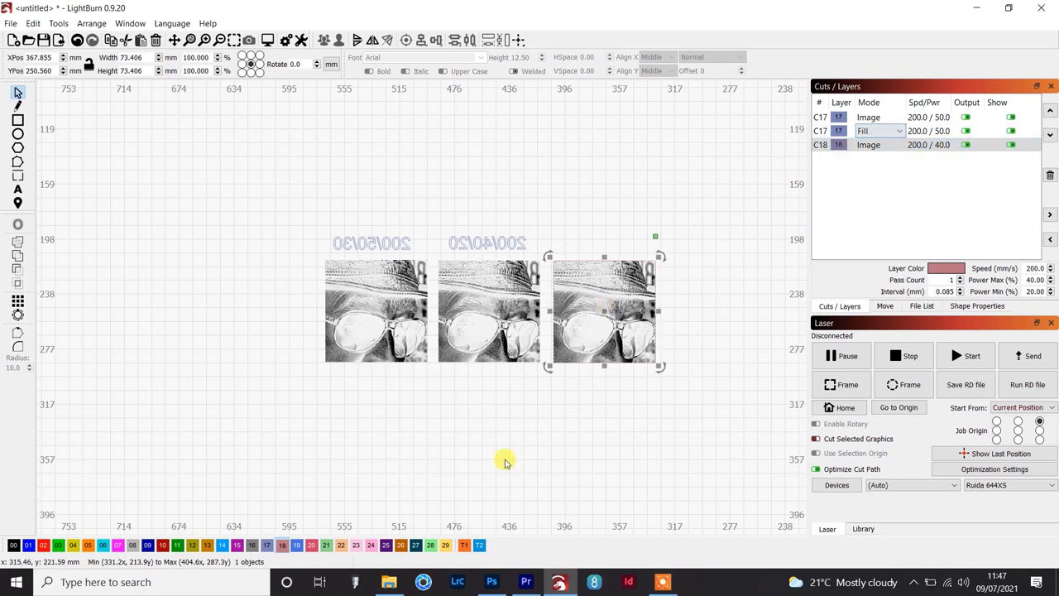
pyautogui.click(297, 546)
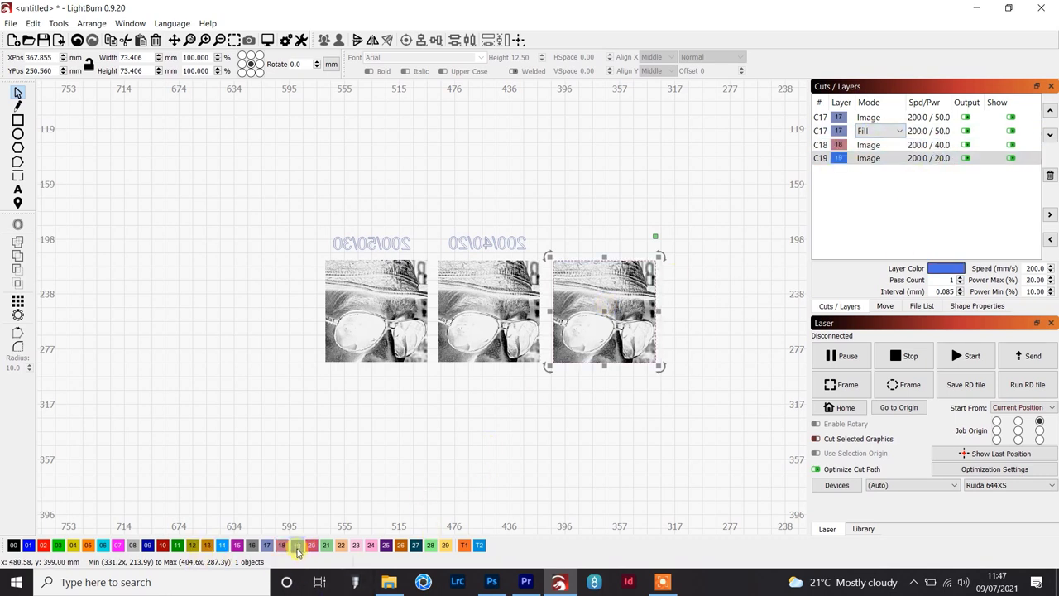
pyautogui.doubleClick(884, 160)
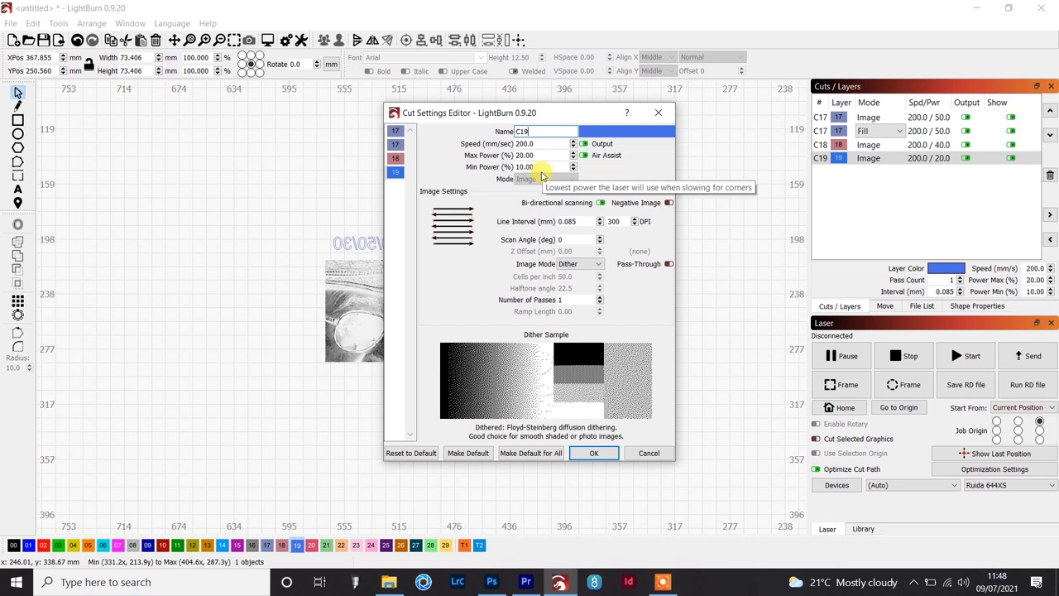
pyautogui.click(594, 455)
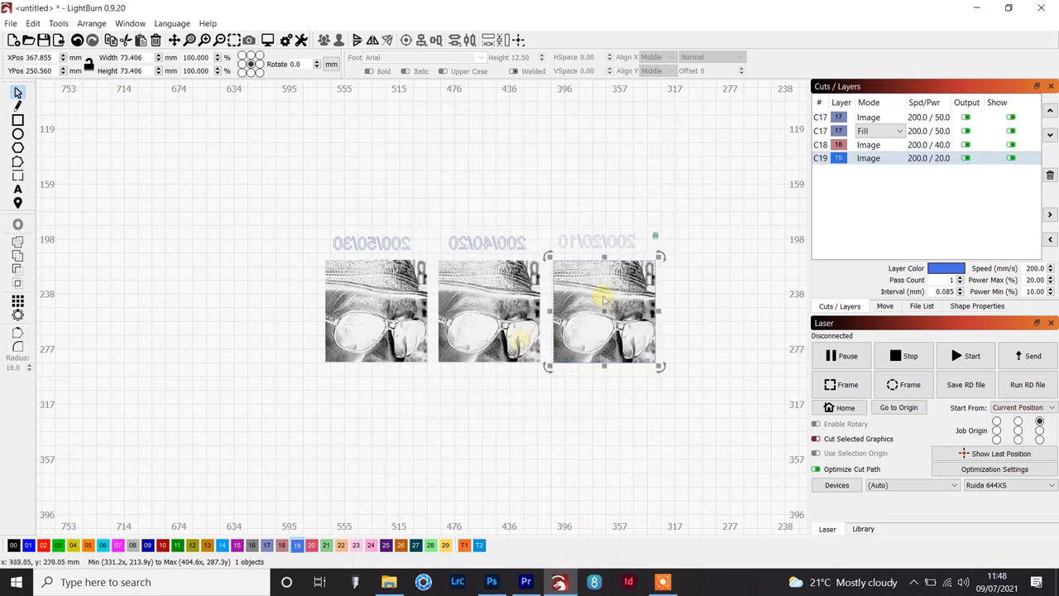
# Duplicate the row of three images and place the copies as a second row directly below the originals.
pyautogui.moveTo(684, 428); pyautogui.dragTo(281, 326)
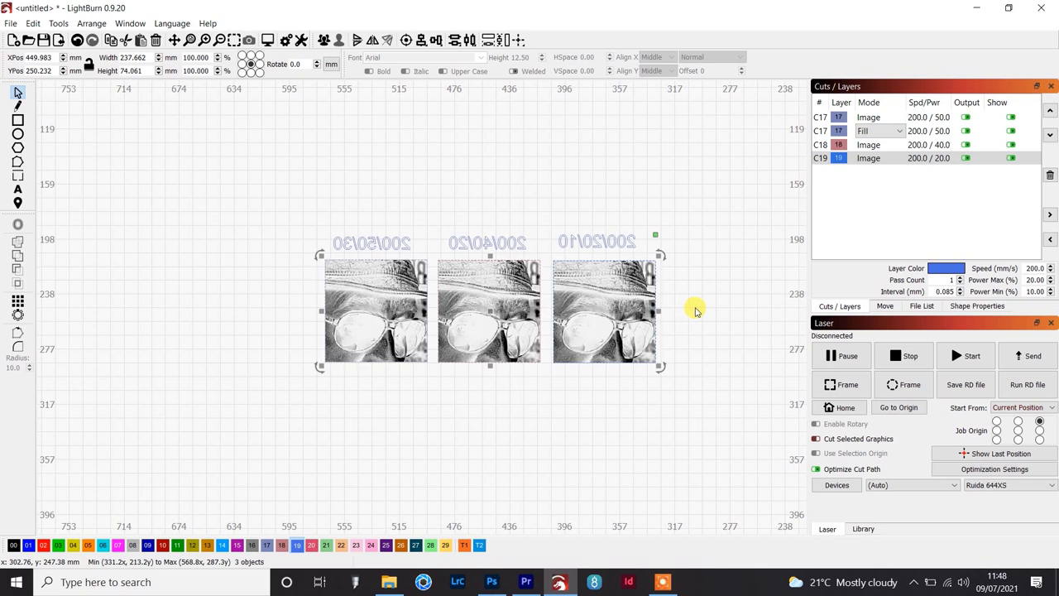
pyautogui.hotkey('ctrl', 'v')
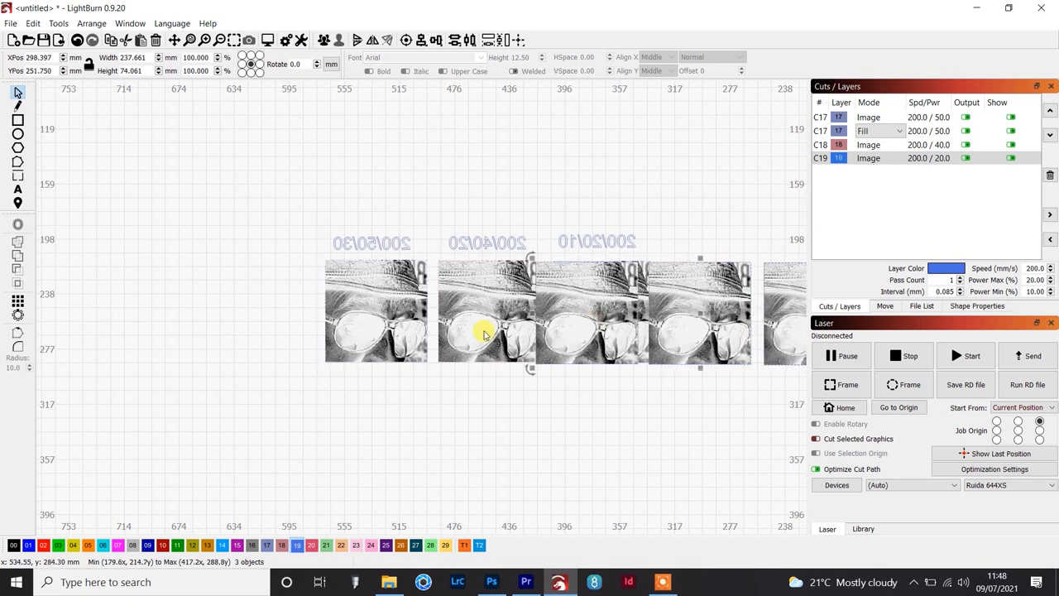
pyautogui.moveTo(693, 307); pyautogui.dragTo(310, 552)
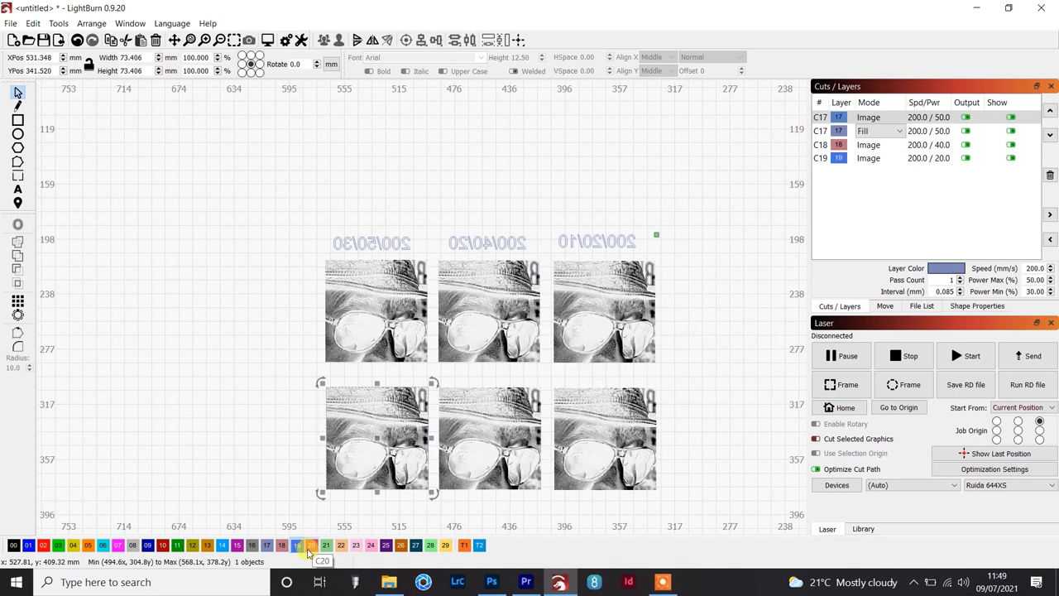
# Assign the lower row's first image to layer 20 with speed 300 mm/sec, max power 50%, min power 30% and 300 DPI.
pyautogui.click(311, 548)
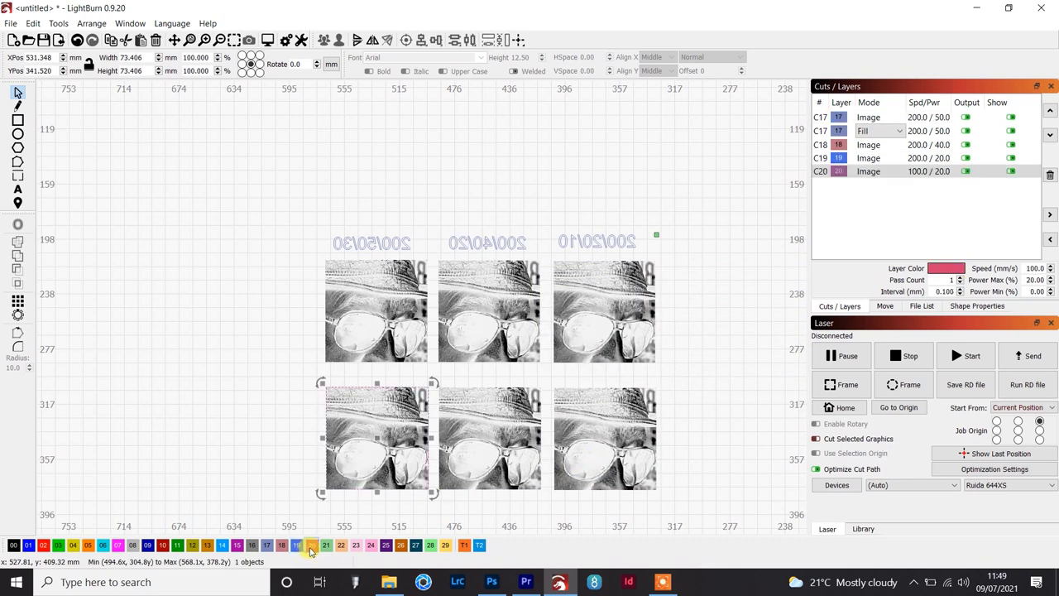
pyautogui.doubleClick(869, 171)
pyautogui.write('300')
pyautogui.press('Tab')
pyautogui.press('Tab')
pyautogui.write('30')
pyautogui.doubleClick(619, 221)
pyautogui.write('30')
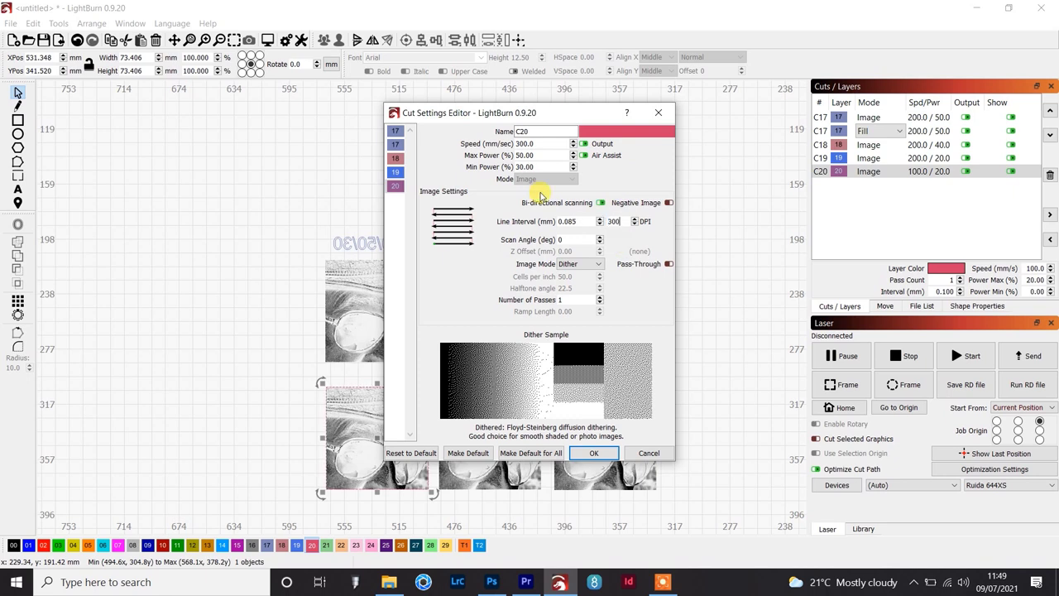
pyautogui.click(594, 453)
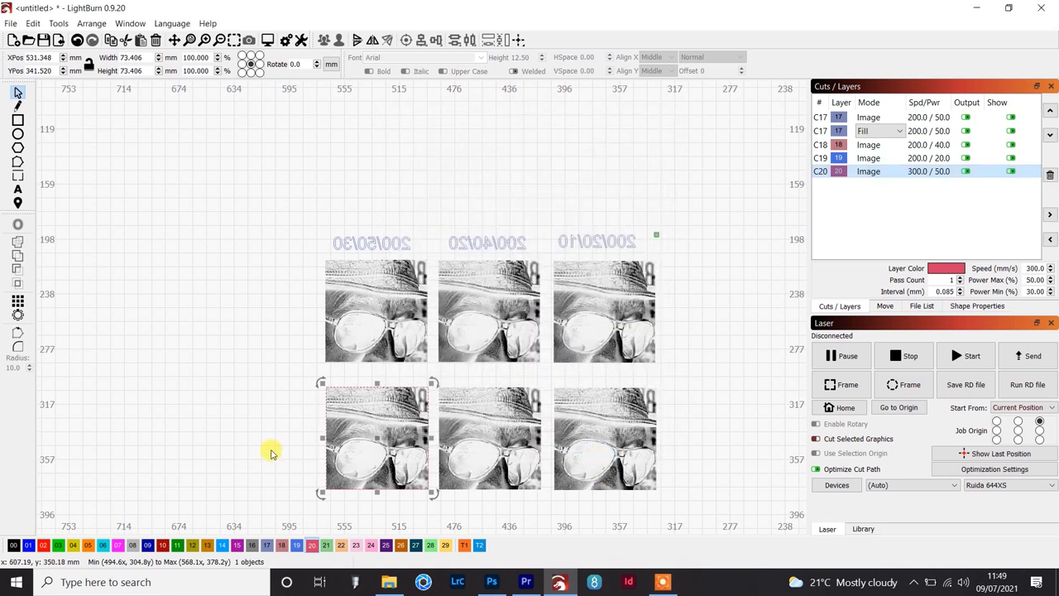